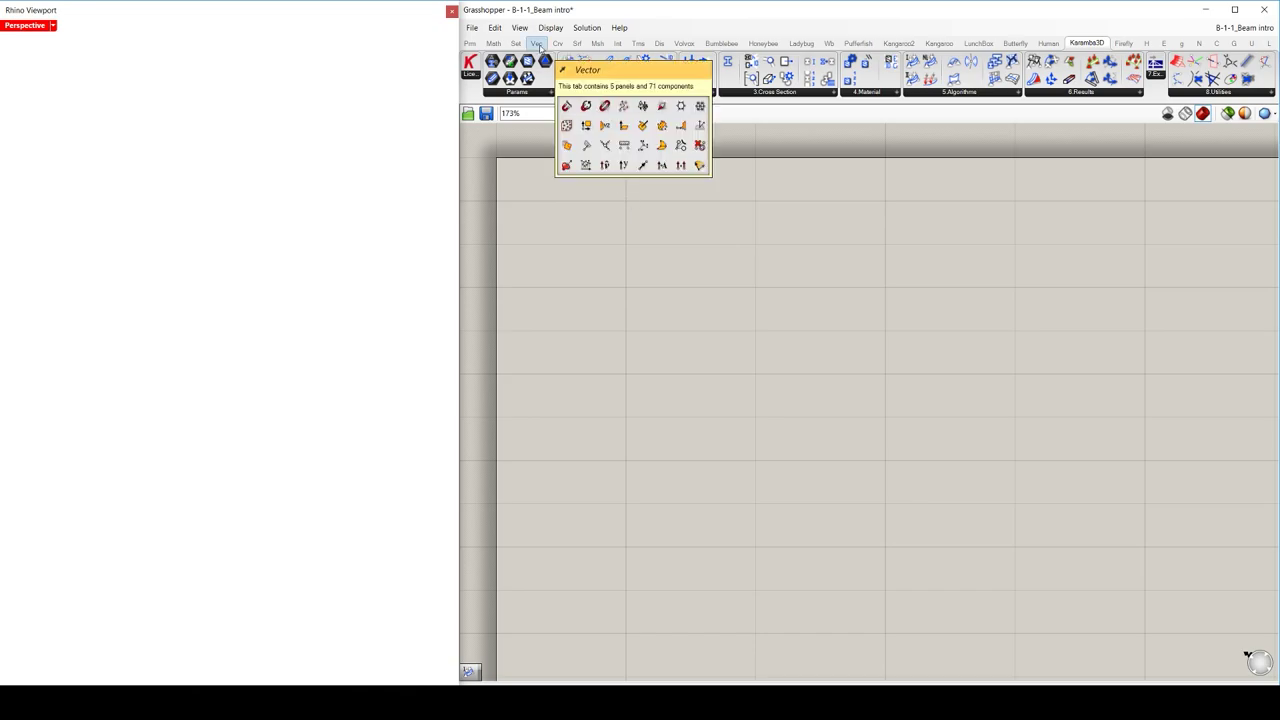
Step: Place two Construct Point components, one above the other, on the canvas
click(537, 44)
drag(631, 61, 655, 365)
click(660, 265)
drag(748, 406, 628, 250)
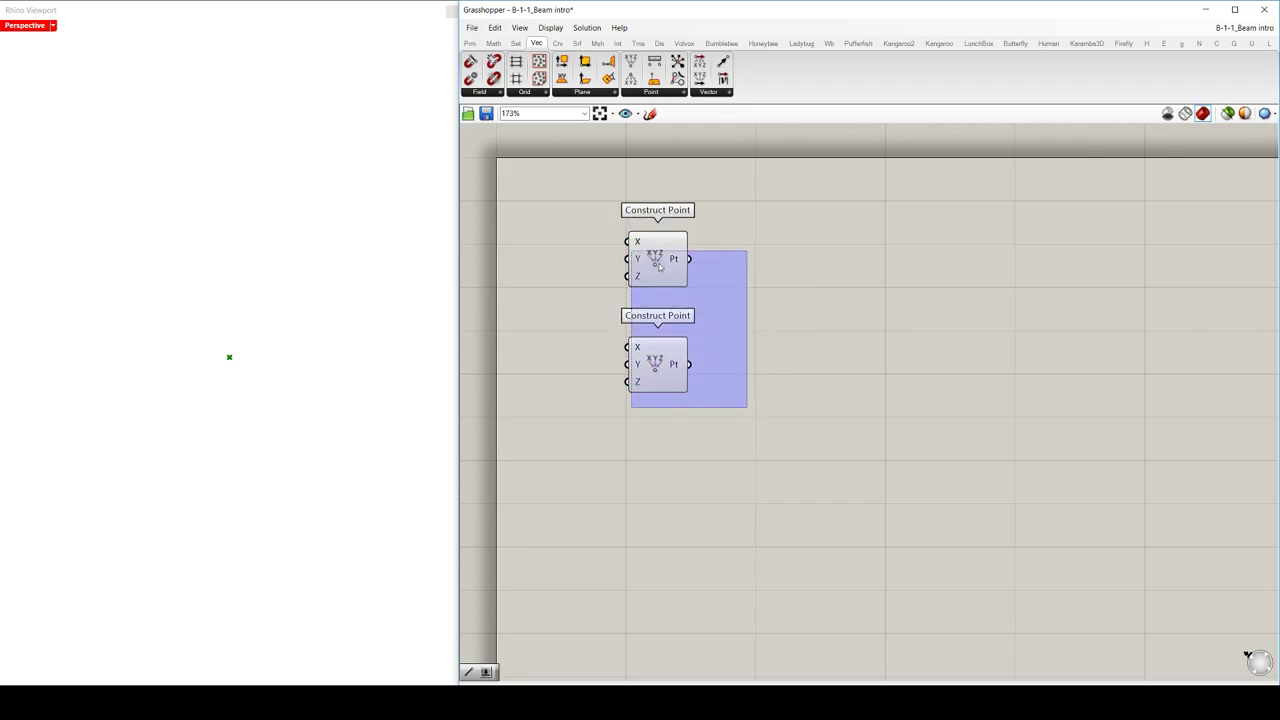
drag(655, 355, 710, 380)
click(754, 374)
Step: Add a number slider set to 10 driving the lower point's X input
double_click(751, 369)
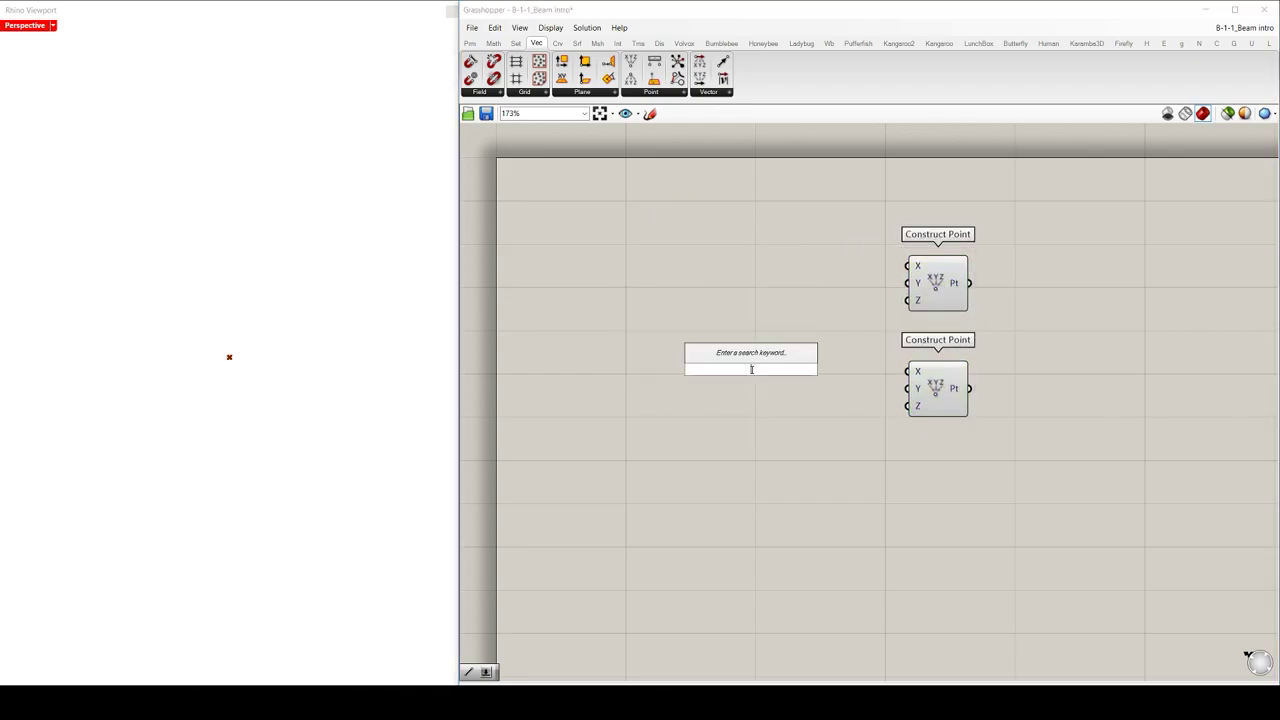
text(10)
key(Return)
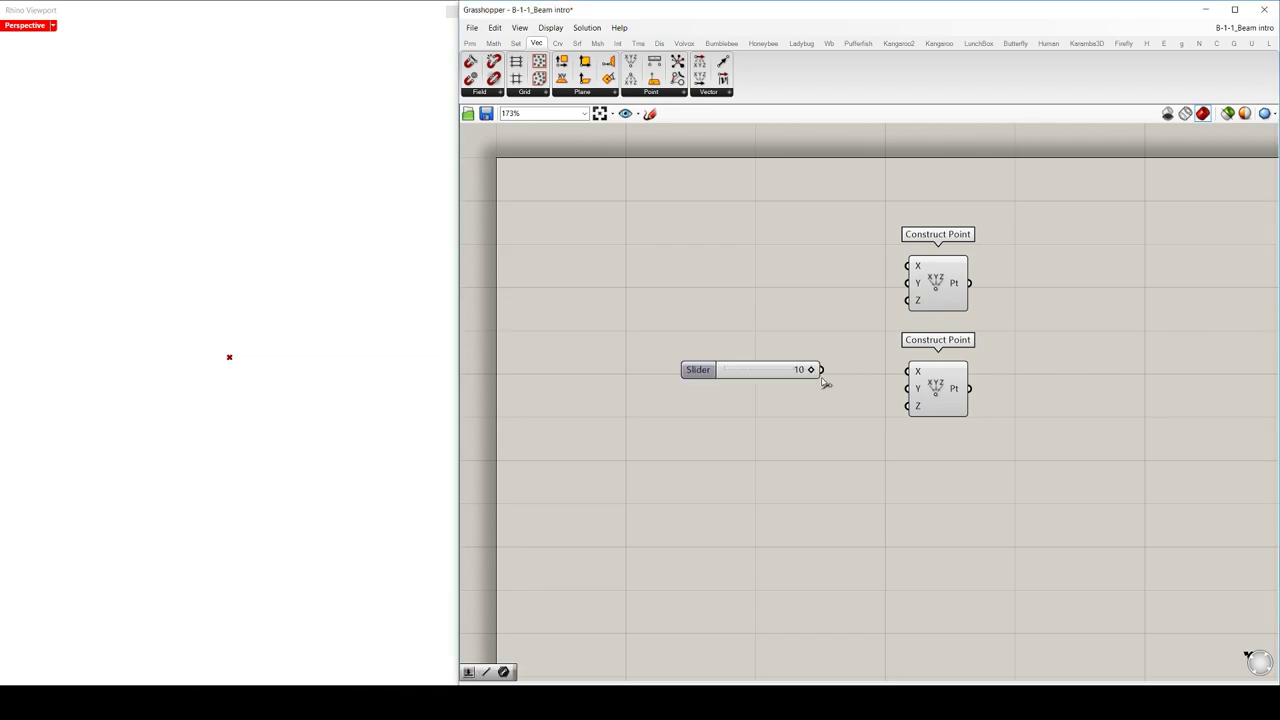
drag(865, 381, 907, 371)
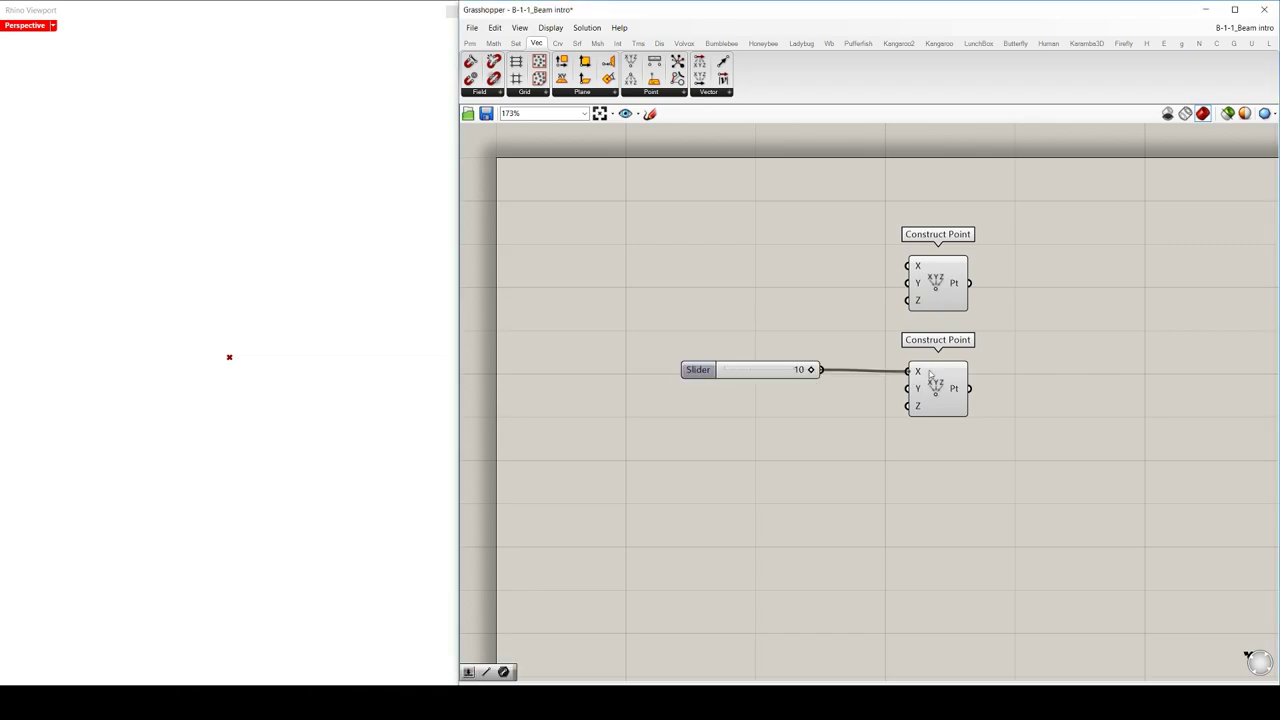
Step: Add a Line component with the upper point as A and the lower point as B
double_click(1055, 337)
text(line)
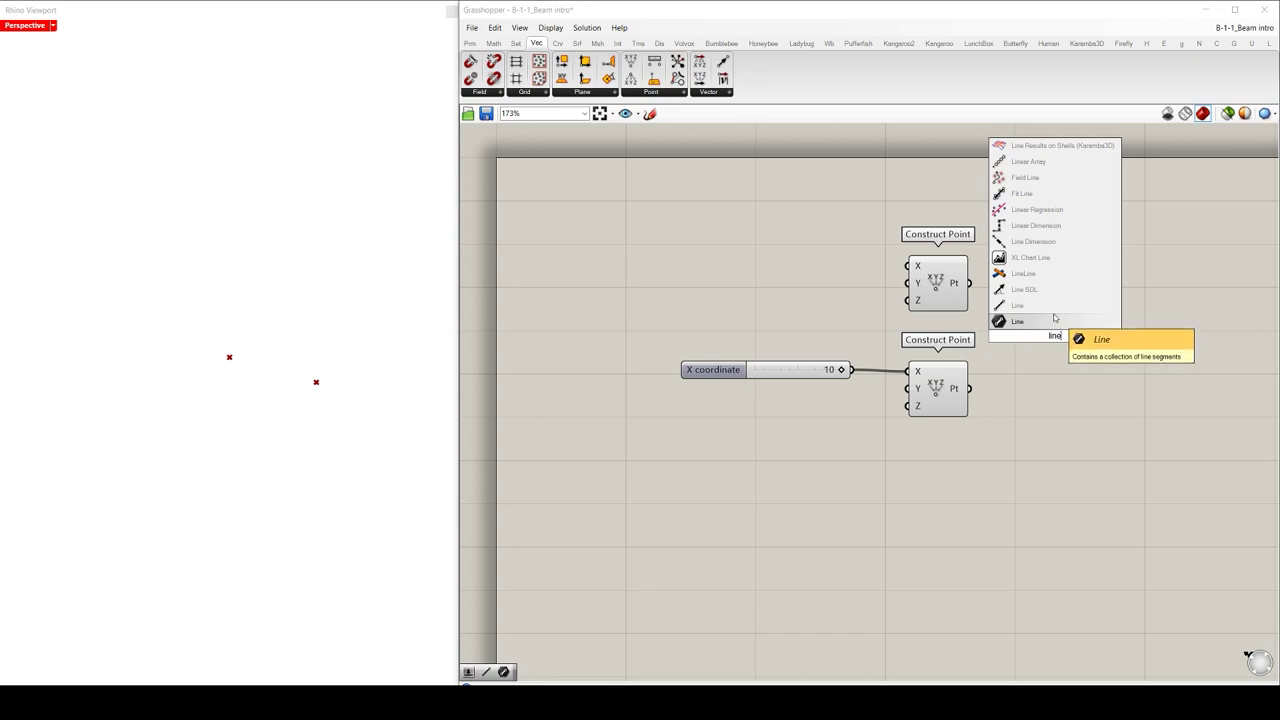
click(1030, 308)
drag(969, 283, 1027, 327)
drag(969, 388, 1027, 344)
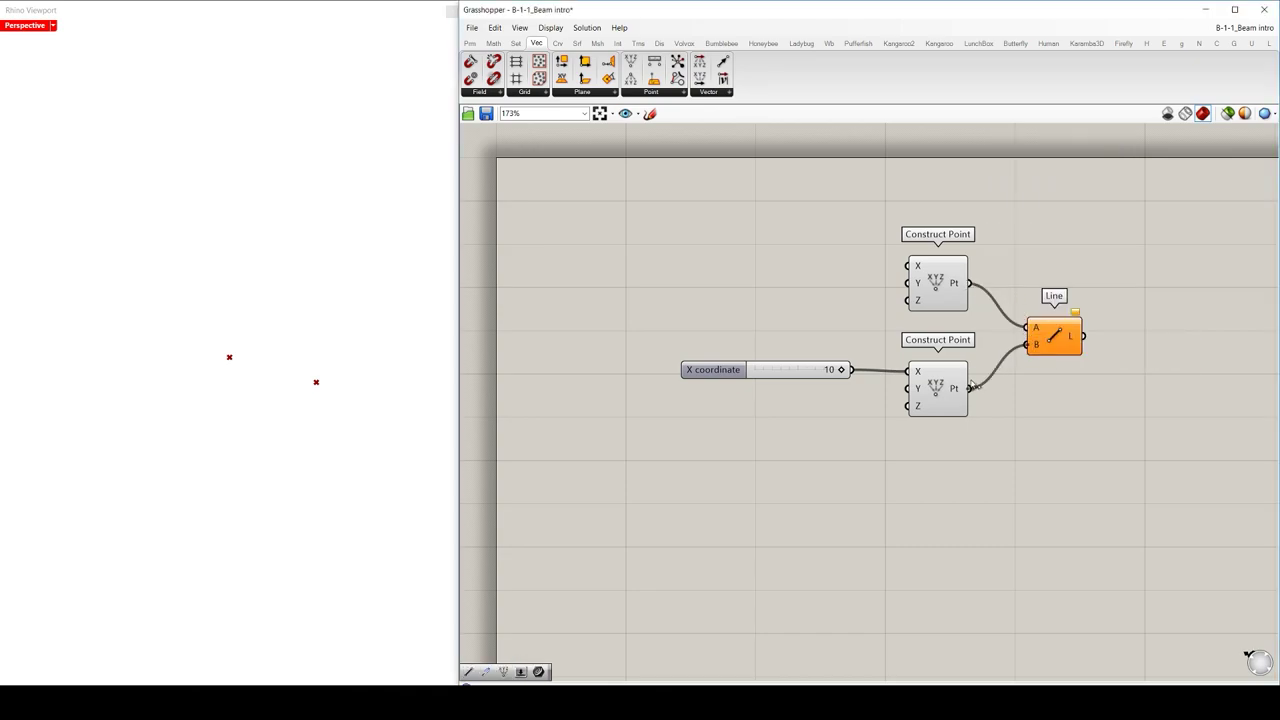
click(1058, 337)
click(1090, 370)
right_drag(1094, 366, 958, 309)
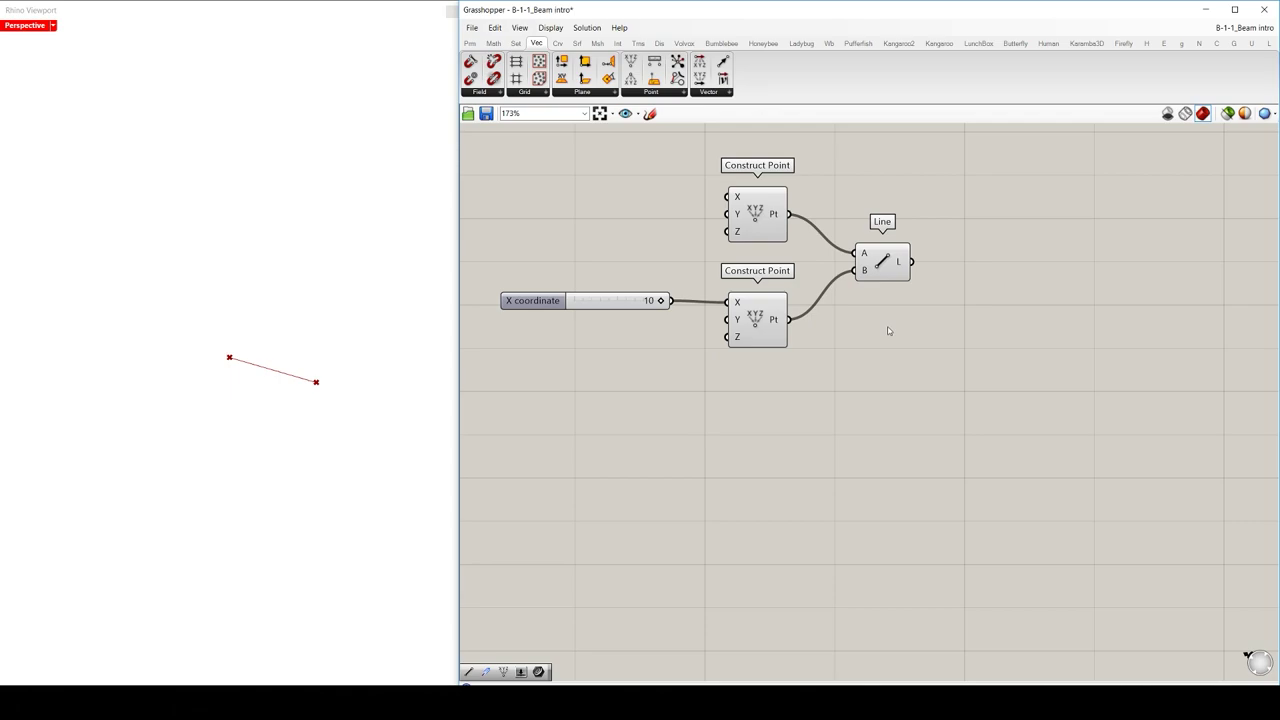
Step: Group the two points, slider and line components together
drag(913, 377, 543, 154)
key(ctrl+g)
click(1050, 328)
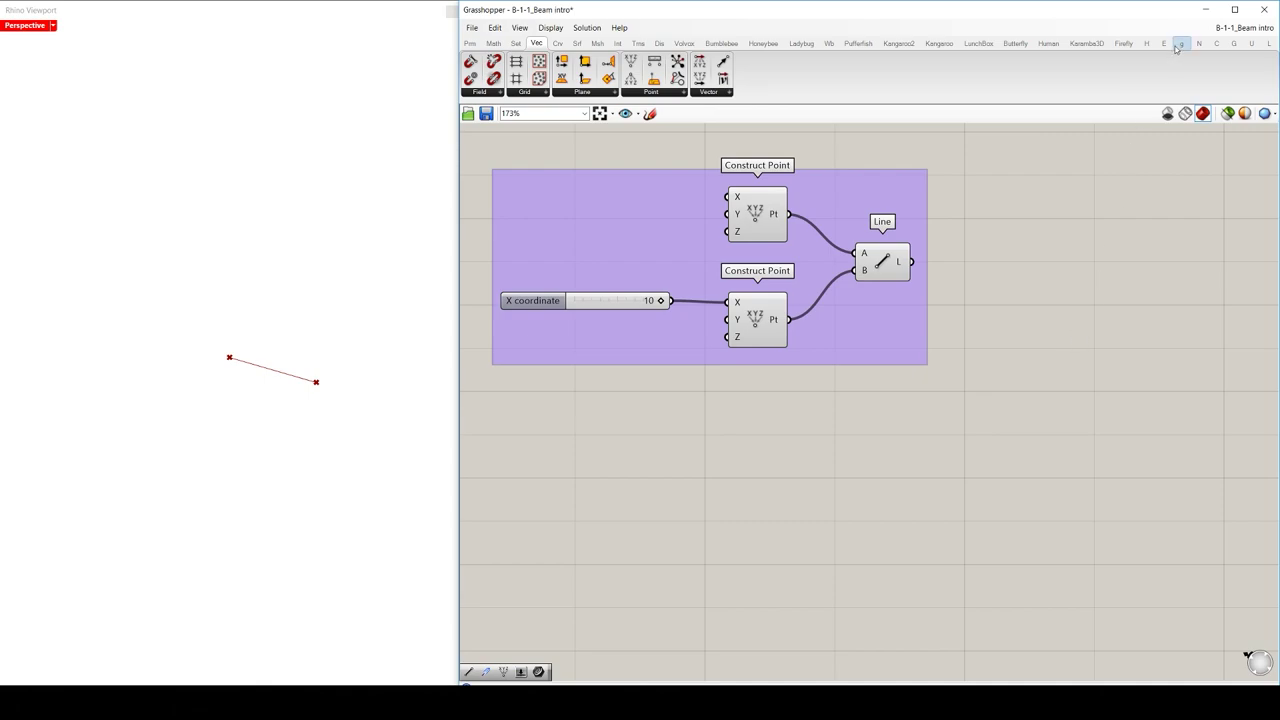
Step: Add a Karamba3D Line to Beam component fed by the Line output
click(1089, 44)
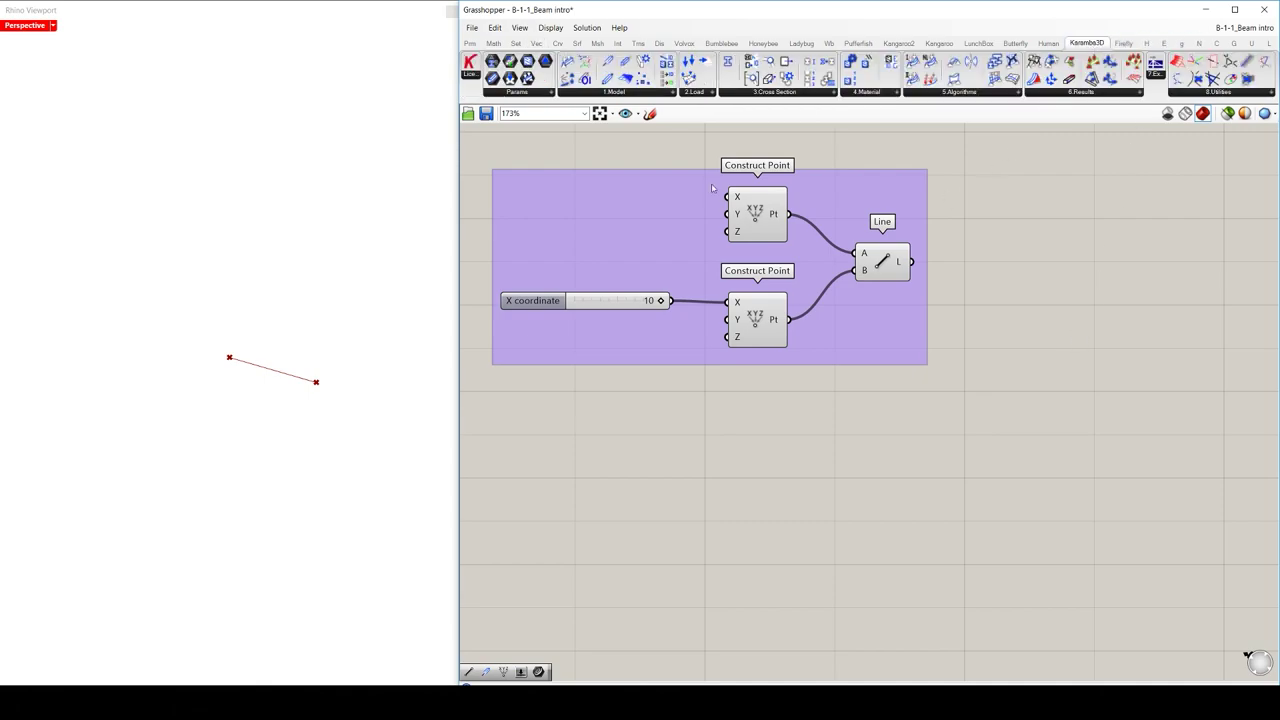
click(625, 93)
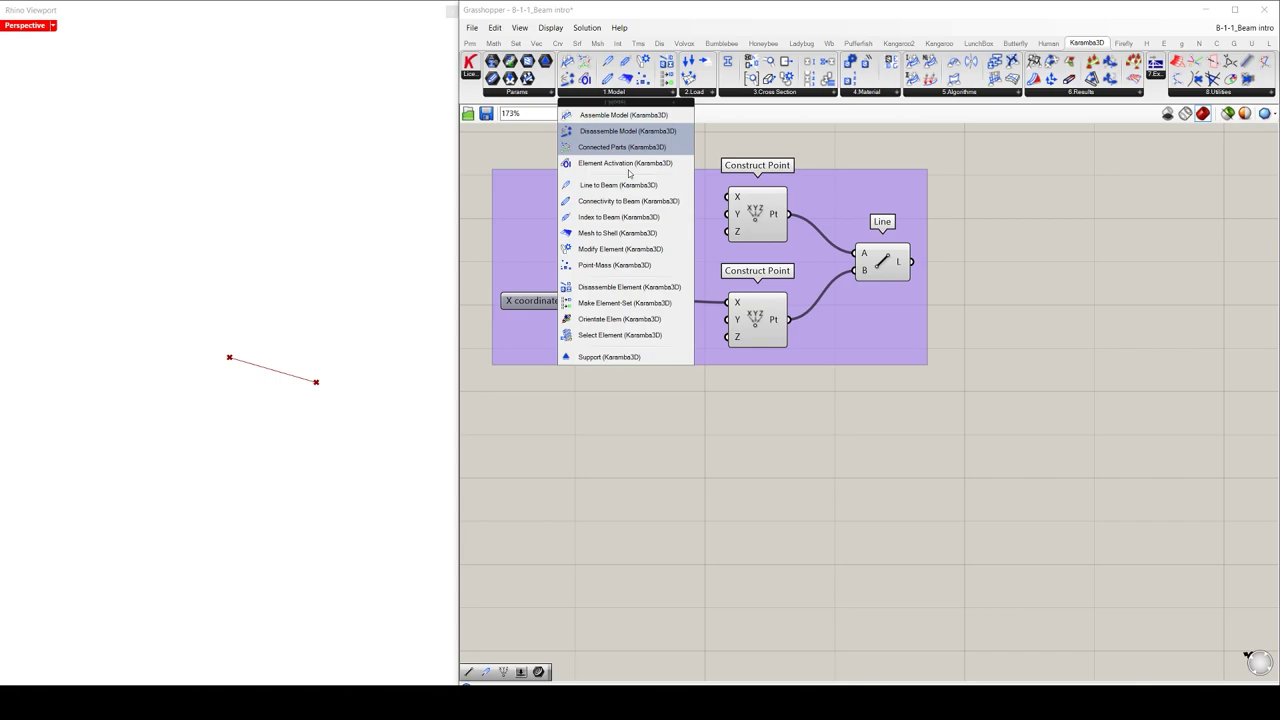
drag(618, 185, 1114, 289)
click(998, 285)
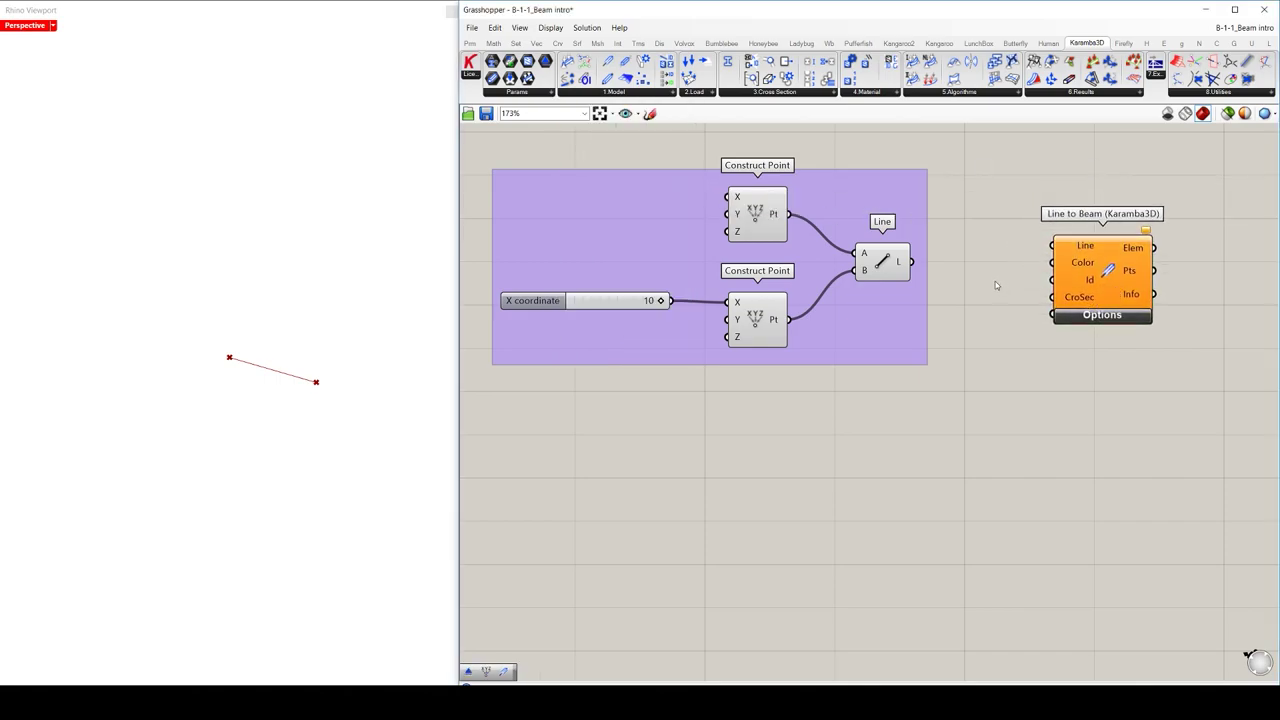
drag(911, 261, 1072, 264)
click(1069, 363)
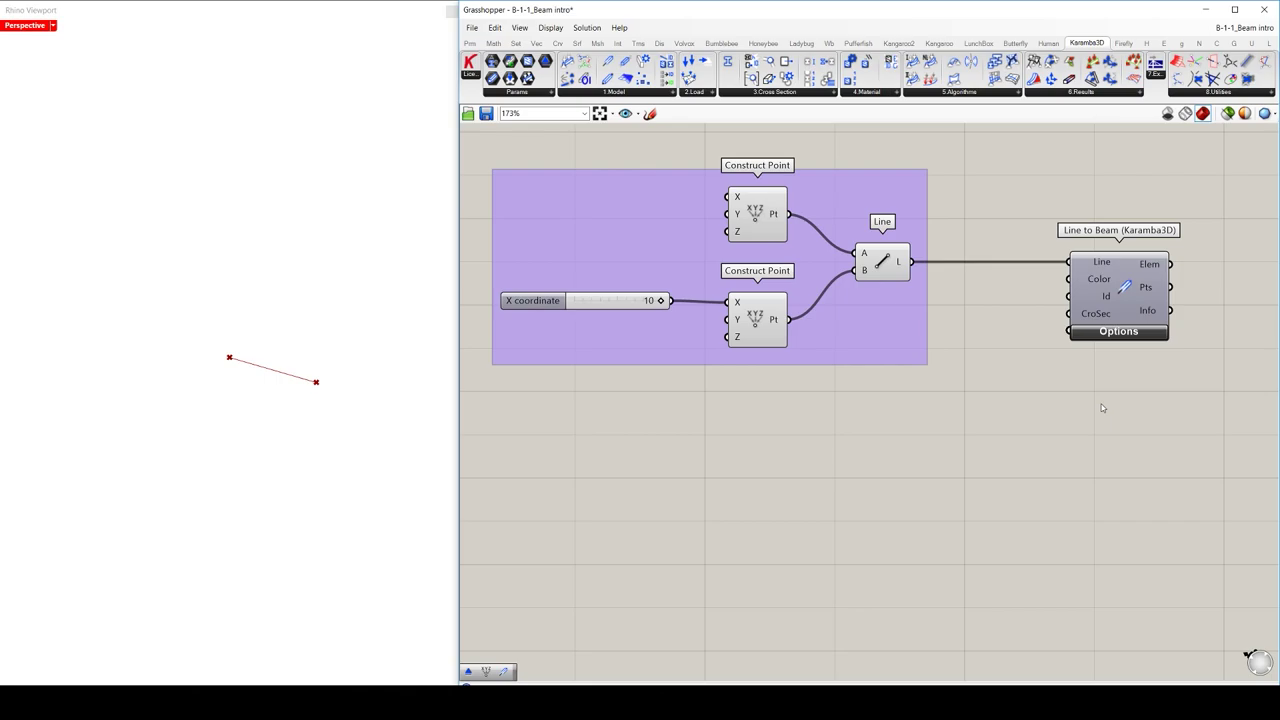
right_drag(338, 422, 254, 329)
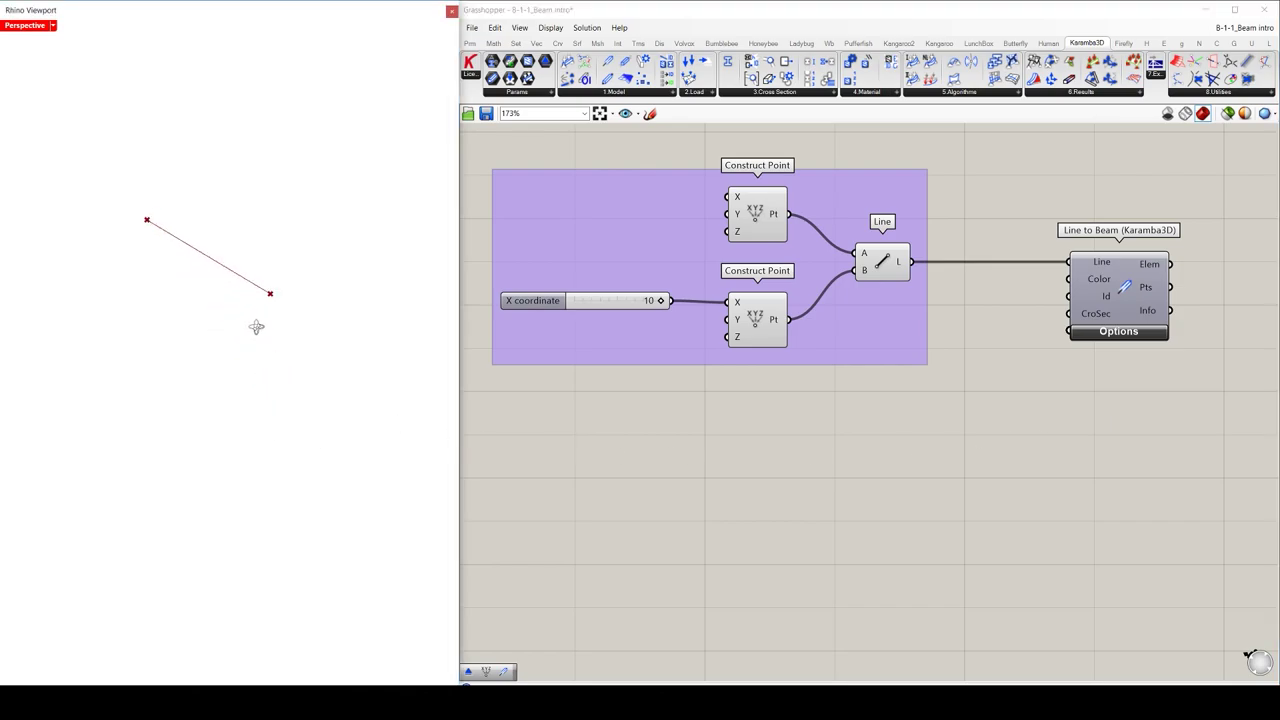
click(1081, 386)
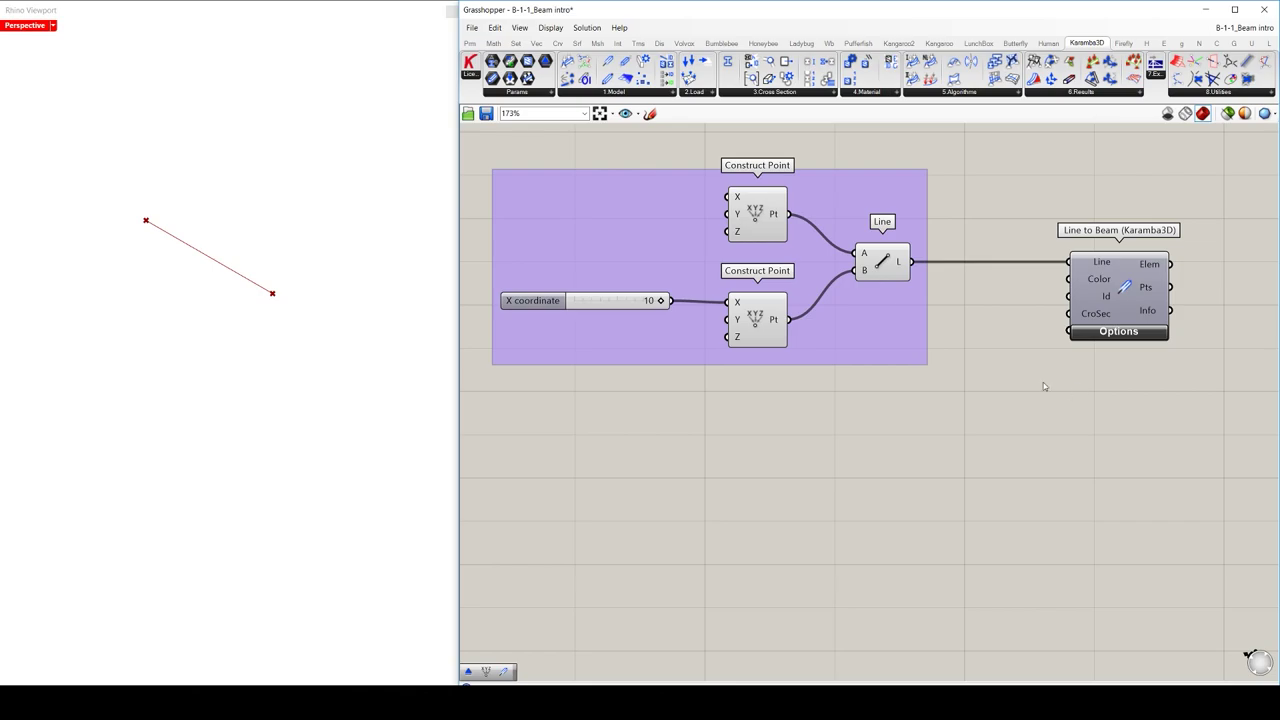
Step: Place a Karamba3D Support component from 1.Model below Line to Beam
click(651, 92)
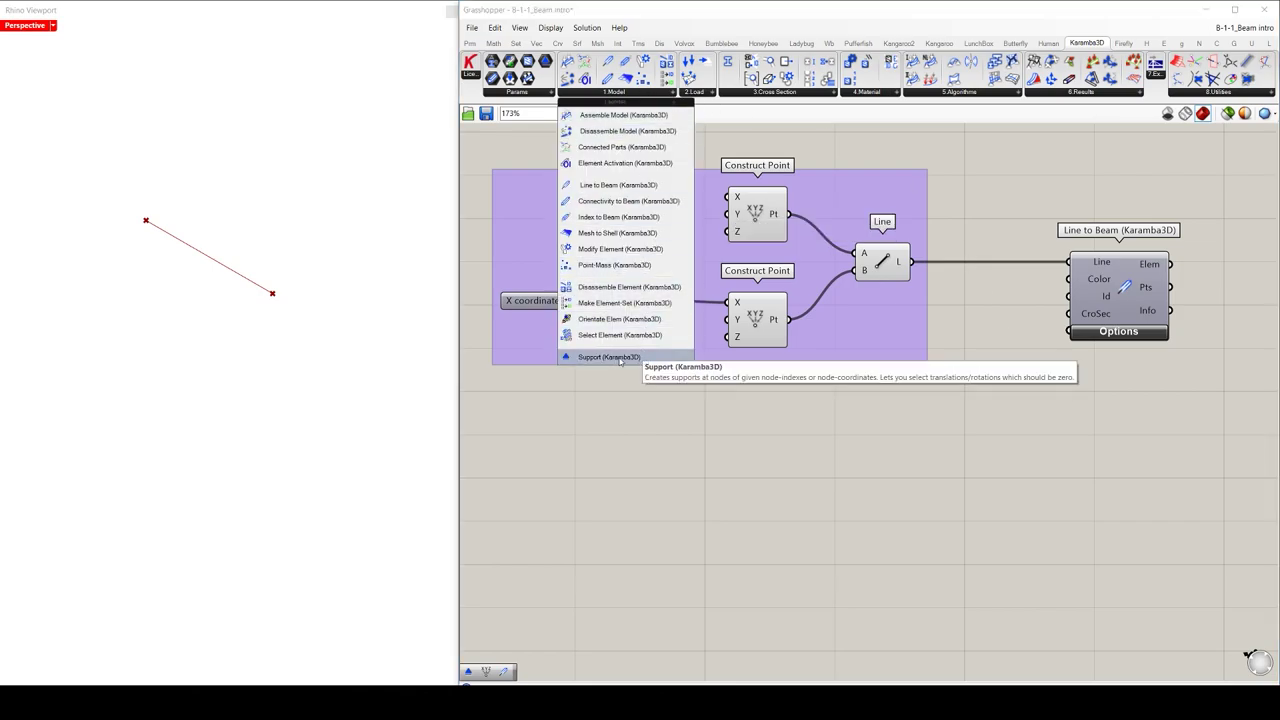
click(620, 360)
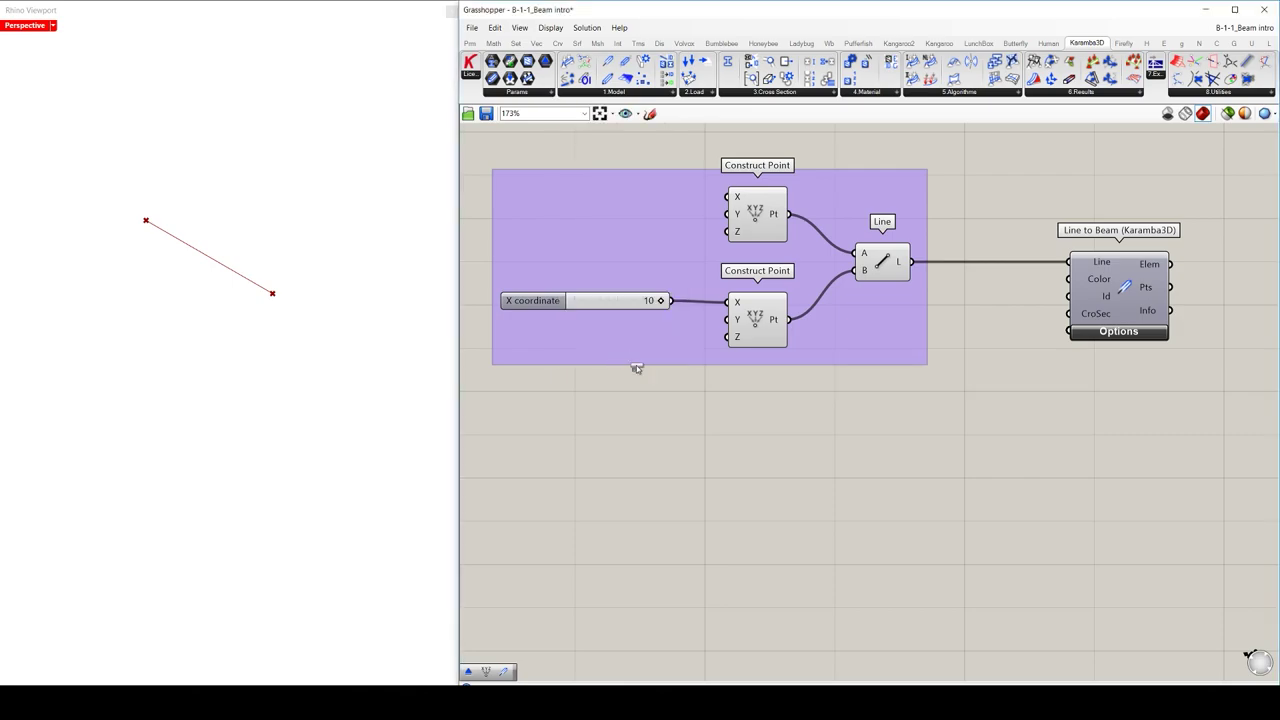
click(1115, 500)
drag(1151, 478, 1158, 485)
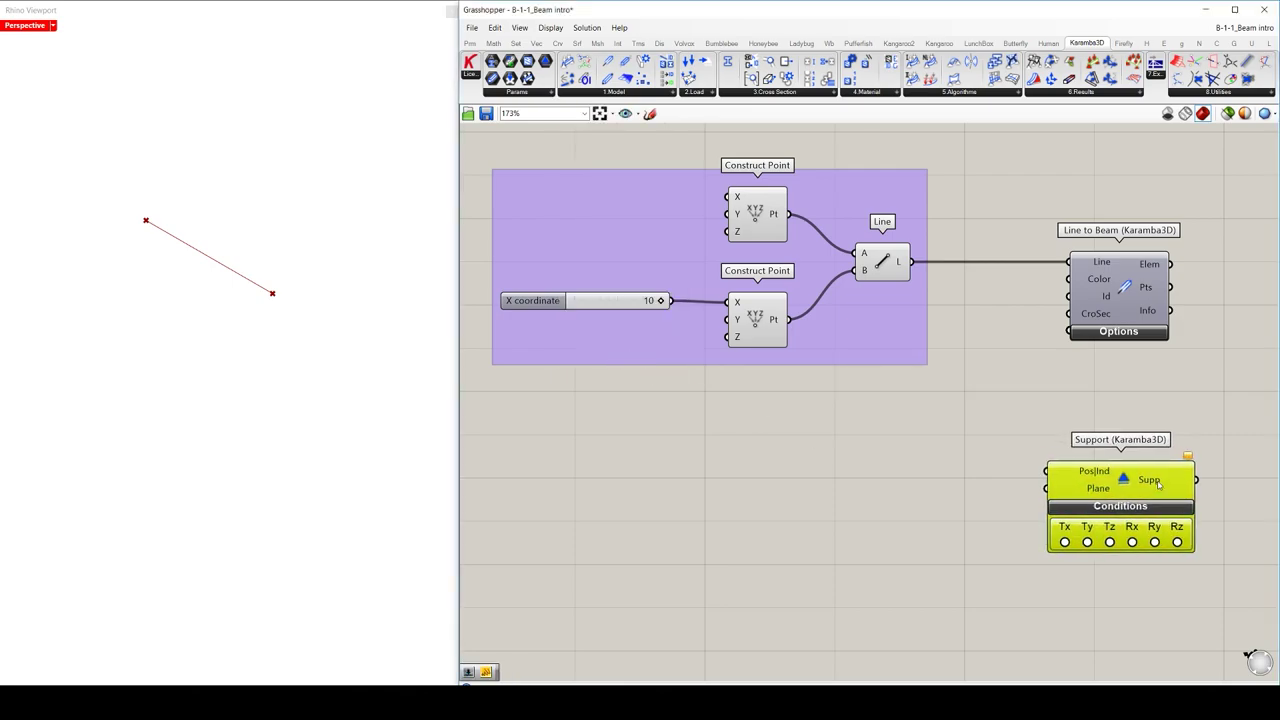
right_drag(1182, 414, 741, 362)
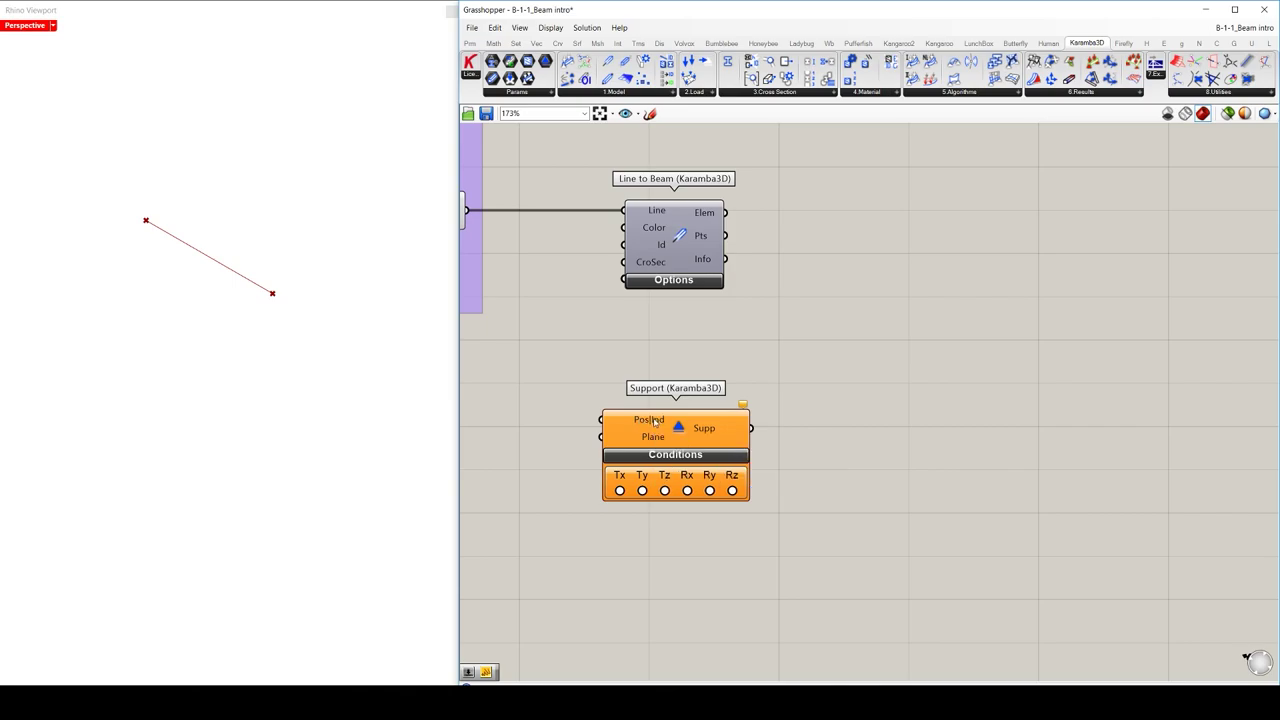
Step: Create a panel containing 0 and wire it to Support's Pos|Ind input
right_drag(548, 388, 634, 384)
double_click(577, 405)
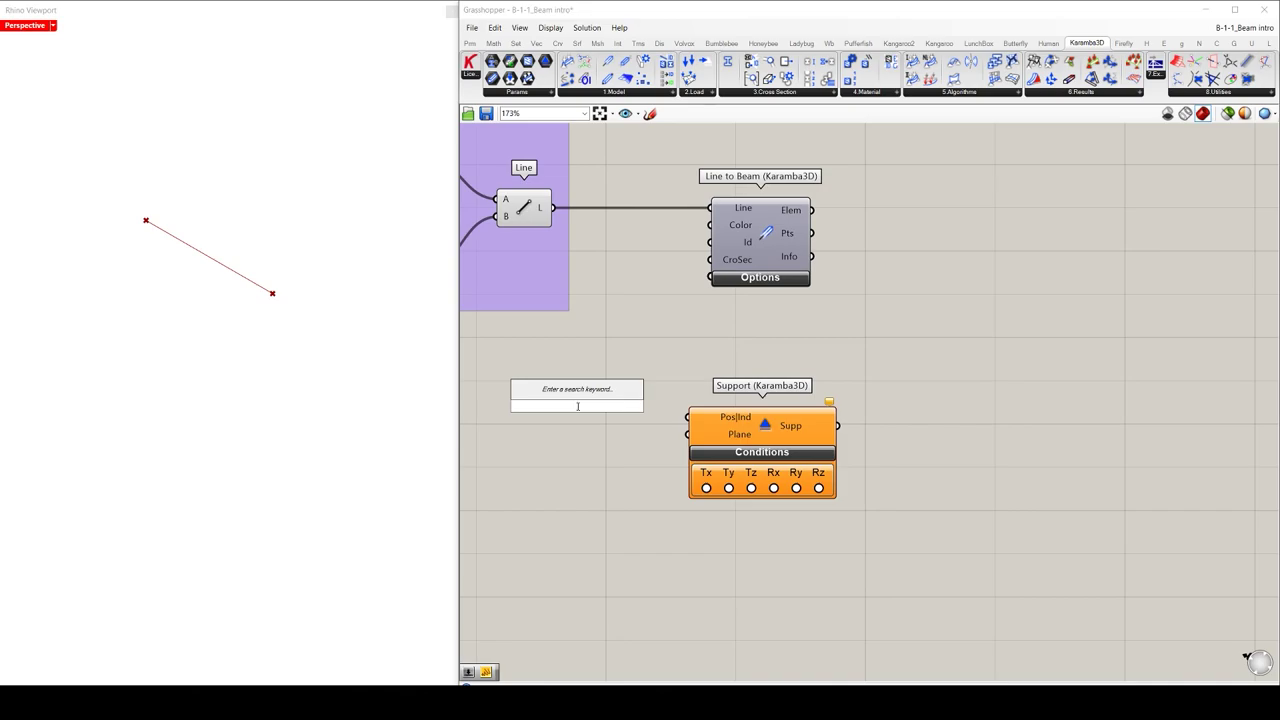
text(//0)
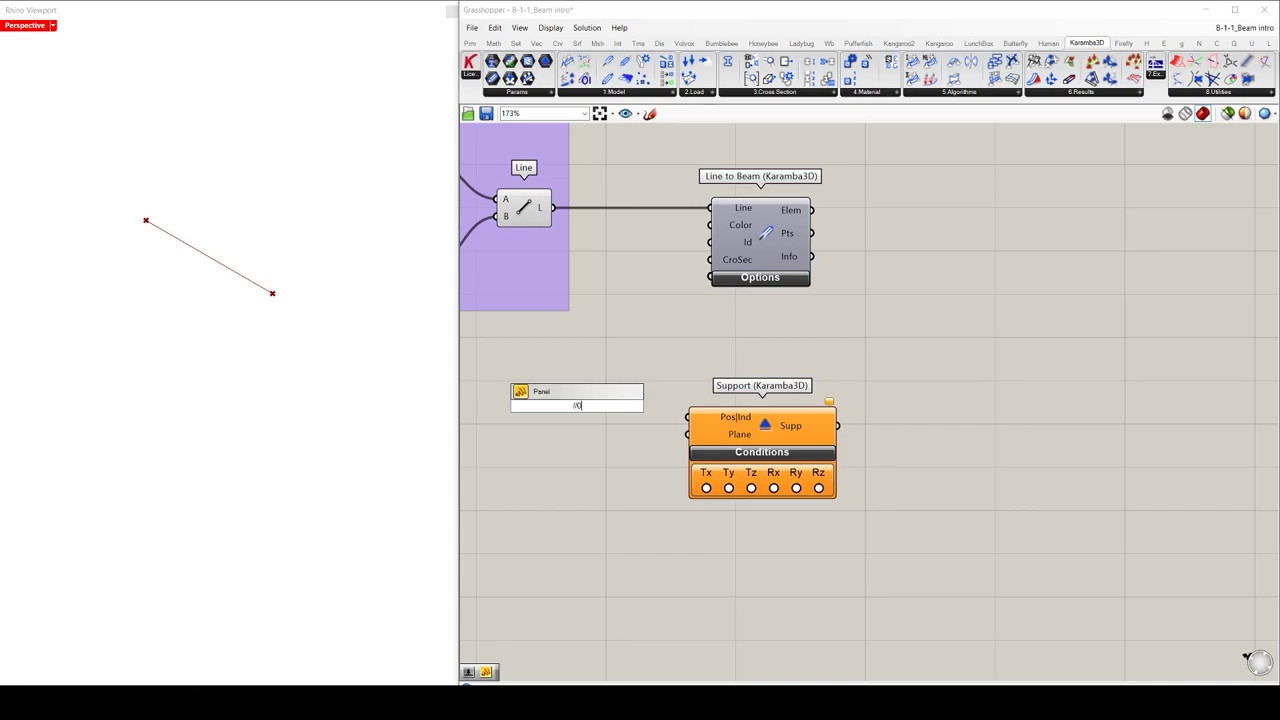
key(Return)
drag(591, 405, 692, 428)
drag(575, 405, 593, 416)
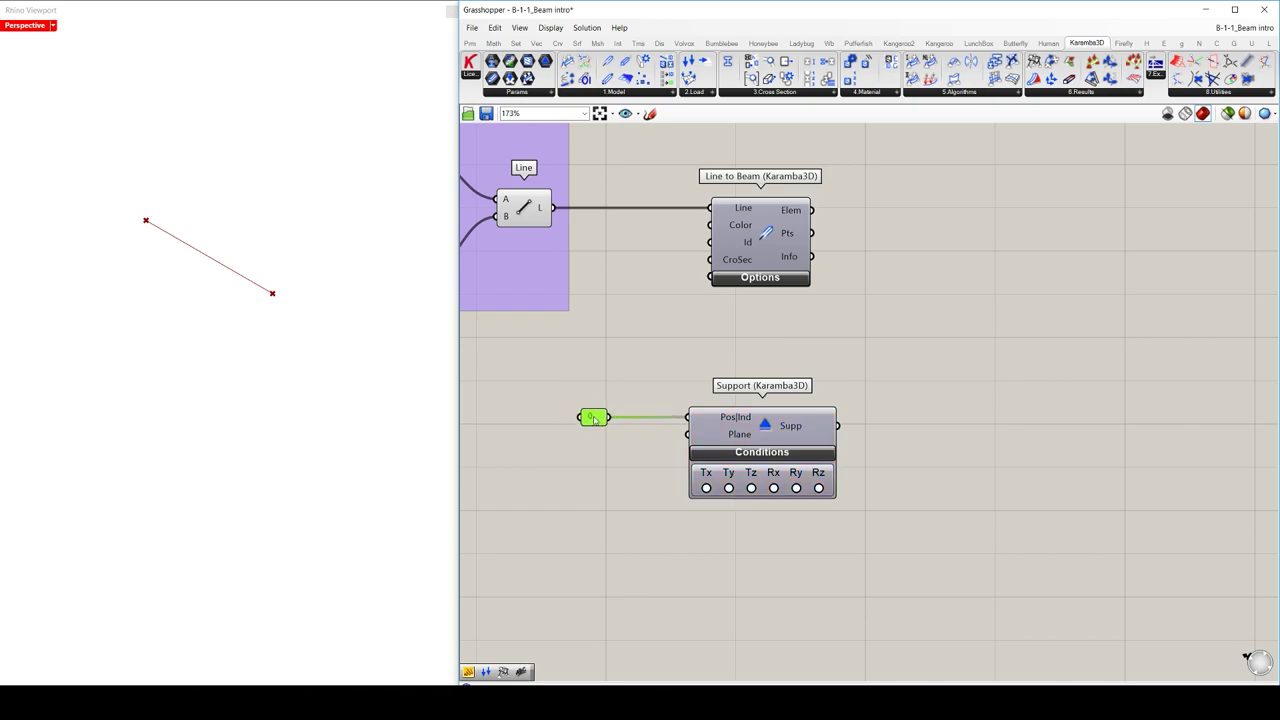
Step: Fix all six support conditions: Tx, Ty, Tz, Rx, Ry and Rz
click(740, 431)
middle_click(740, 431)
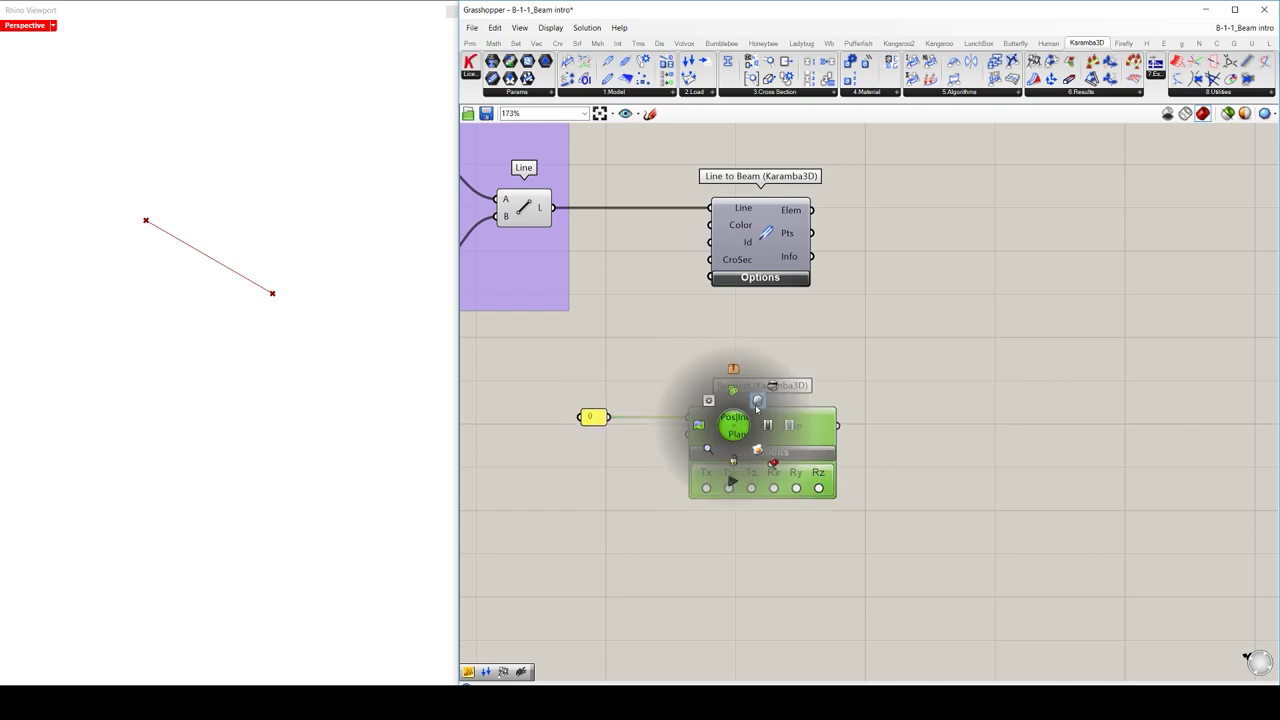
click(880, 358)
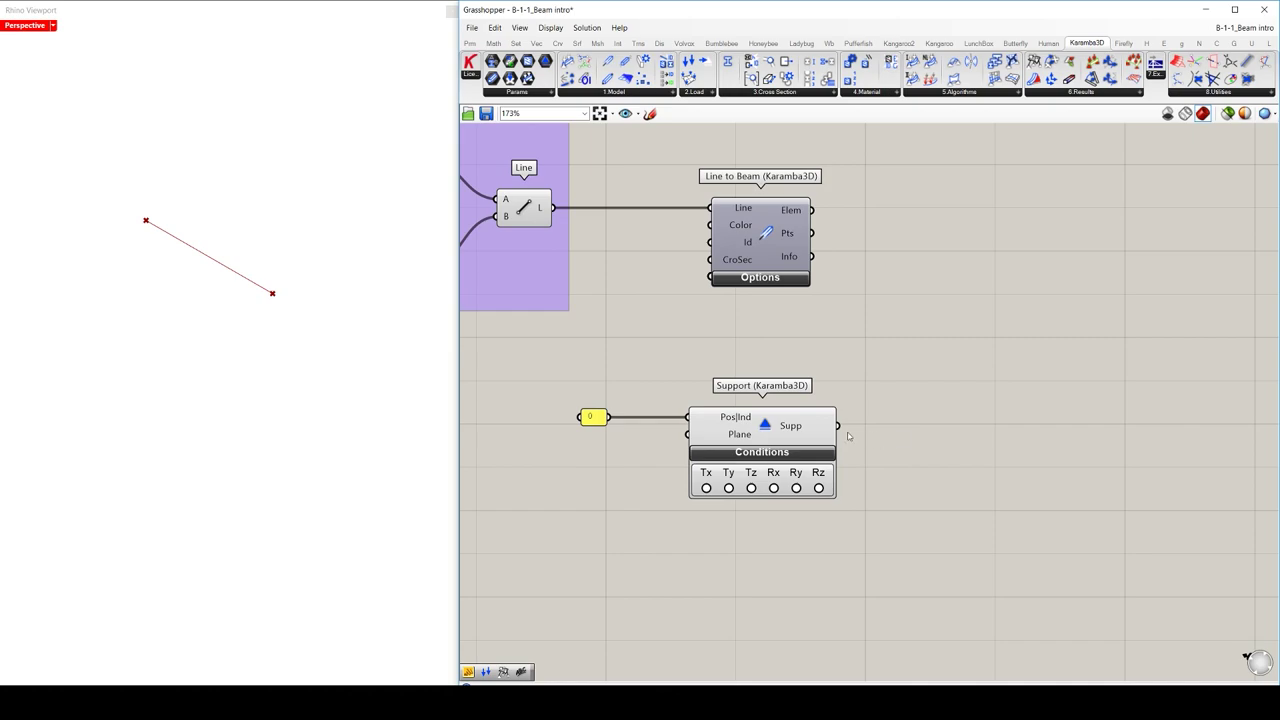
mouse_move(740, 440)
click(763, 453)
click(762, 453)
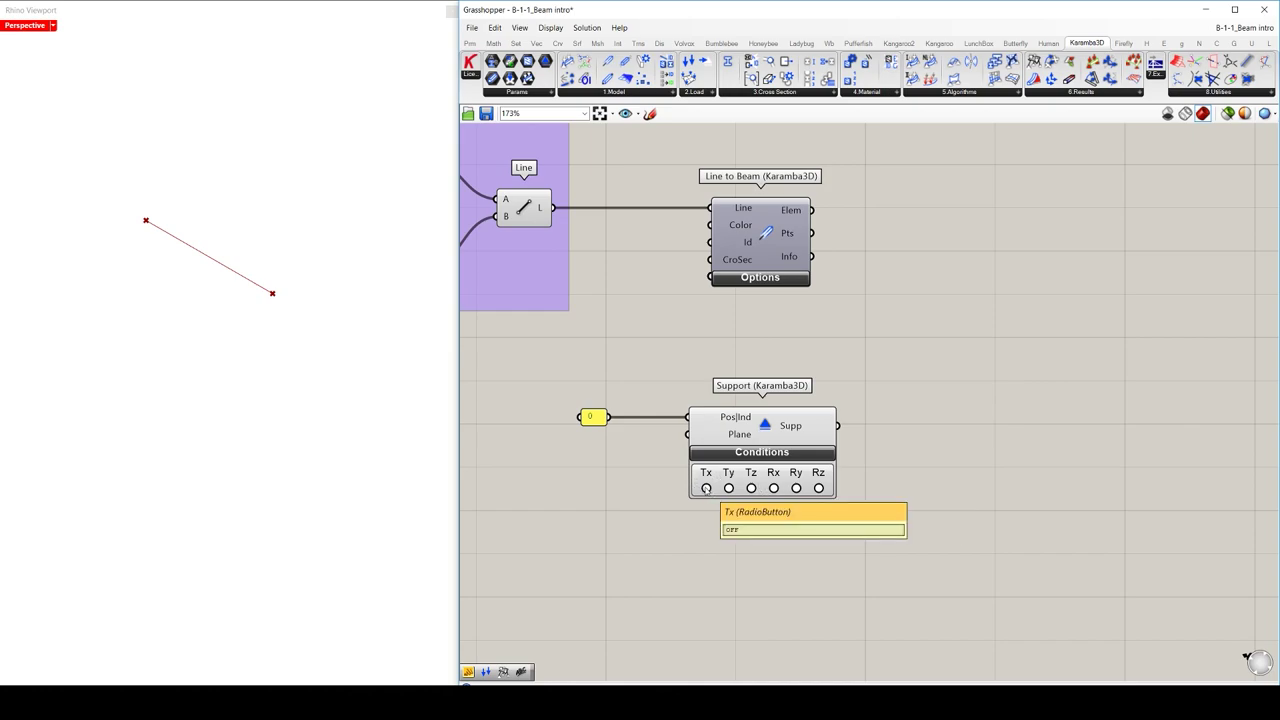
click(751, 488)
click(729, 488)
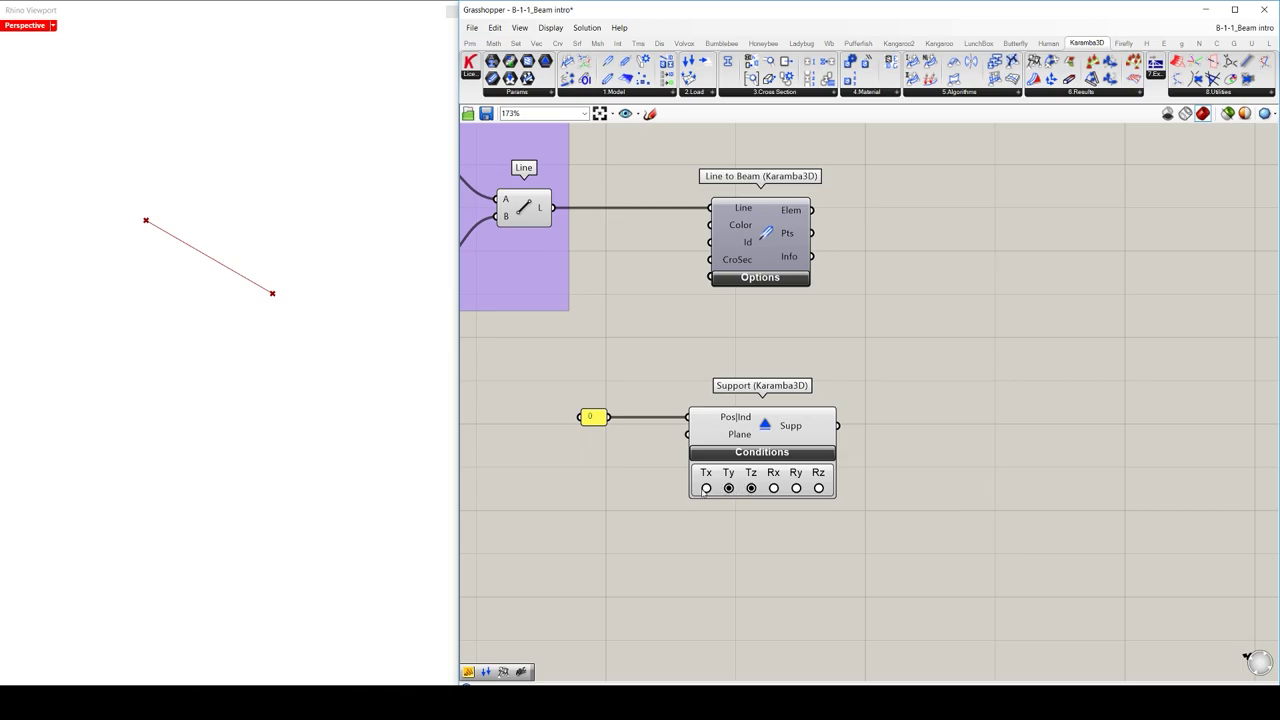
click(706, 488)
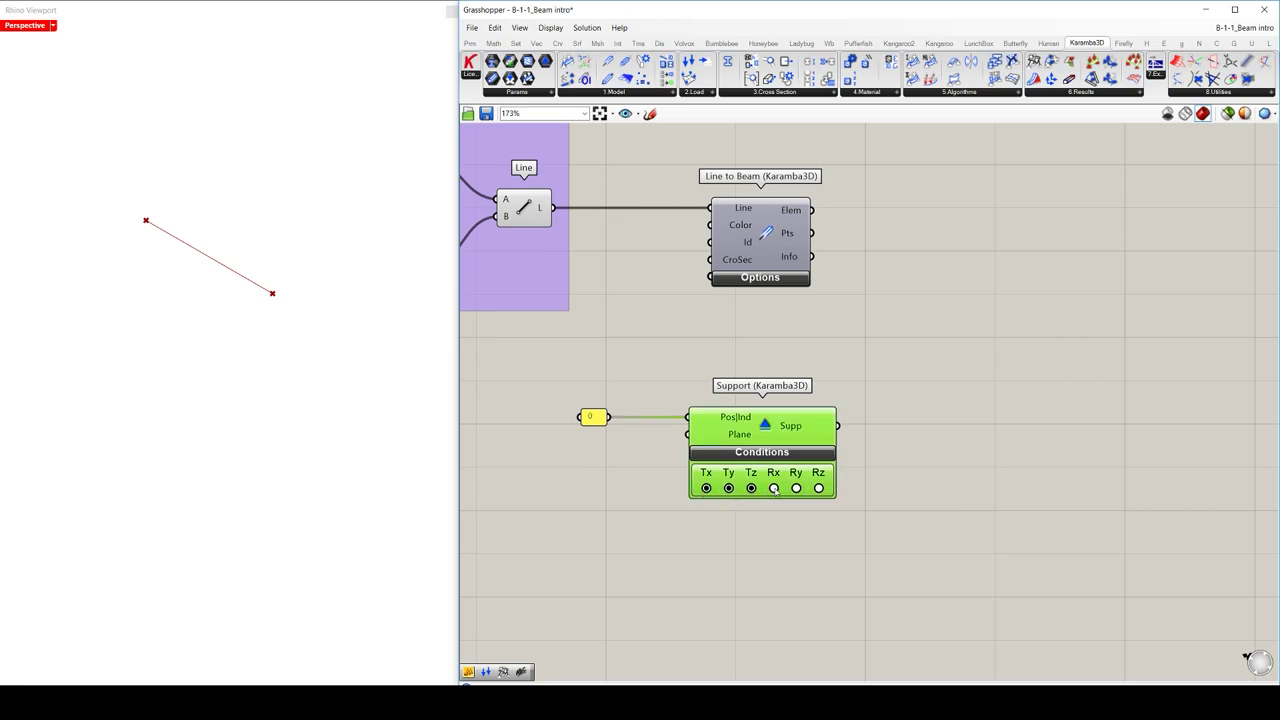
click(774, 488)
click(796, 488)
click(819, 488)
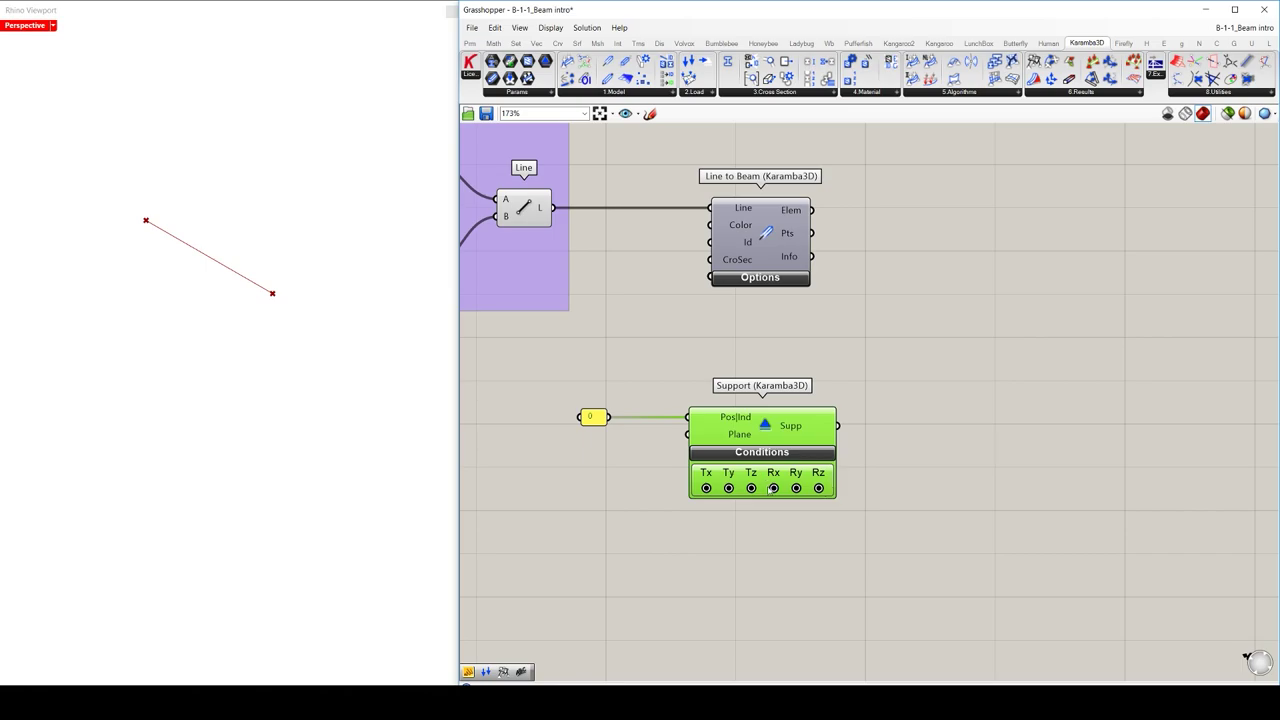
click(872, 494)
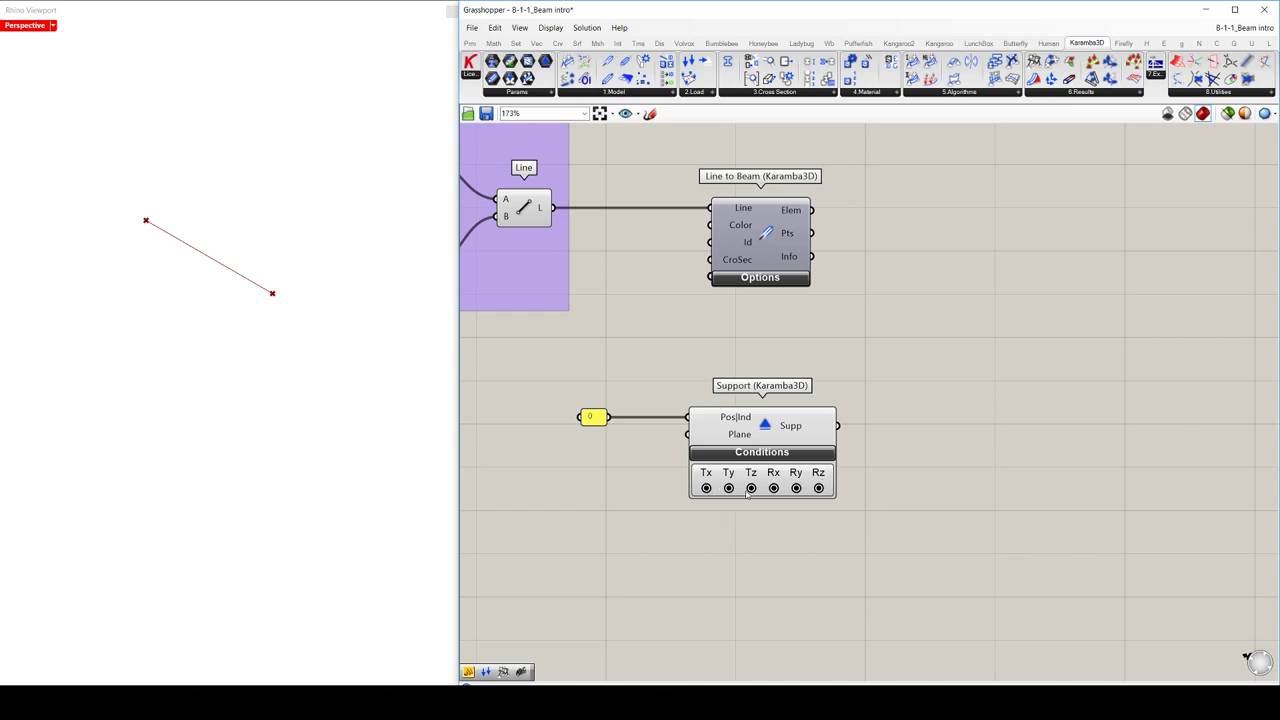
mouse_move(796, 541)
right_down()
mouse_move(814, 531)
mouse_move(794, 503)
mouse_move(783, 519)
right_up()
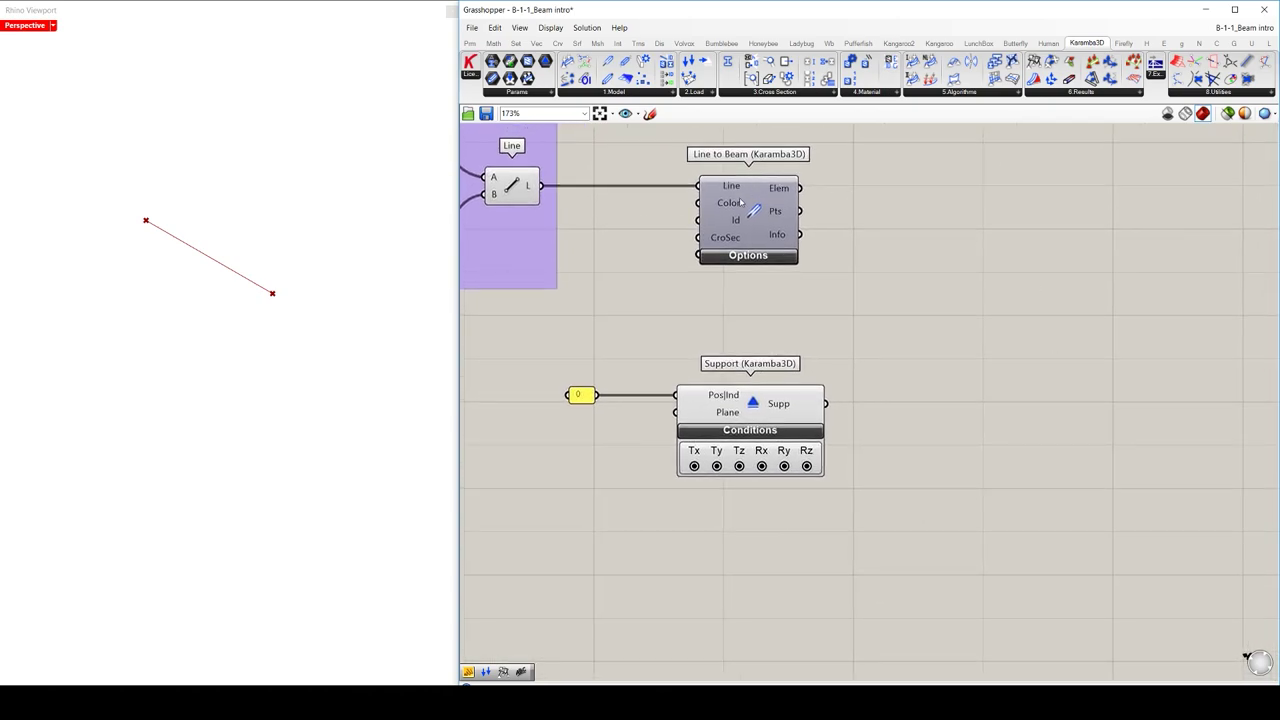
Step: Add a Karamba3D Loads component below Support and set its type to Point
click(704, 93)
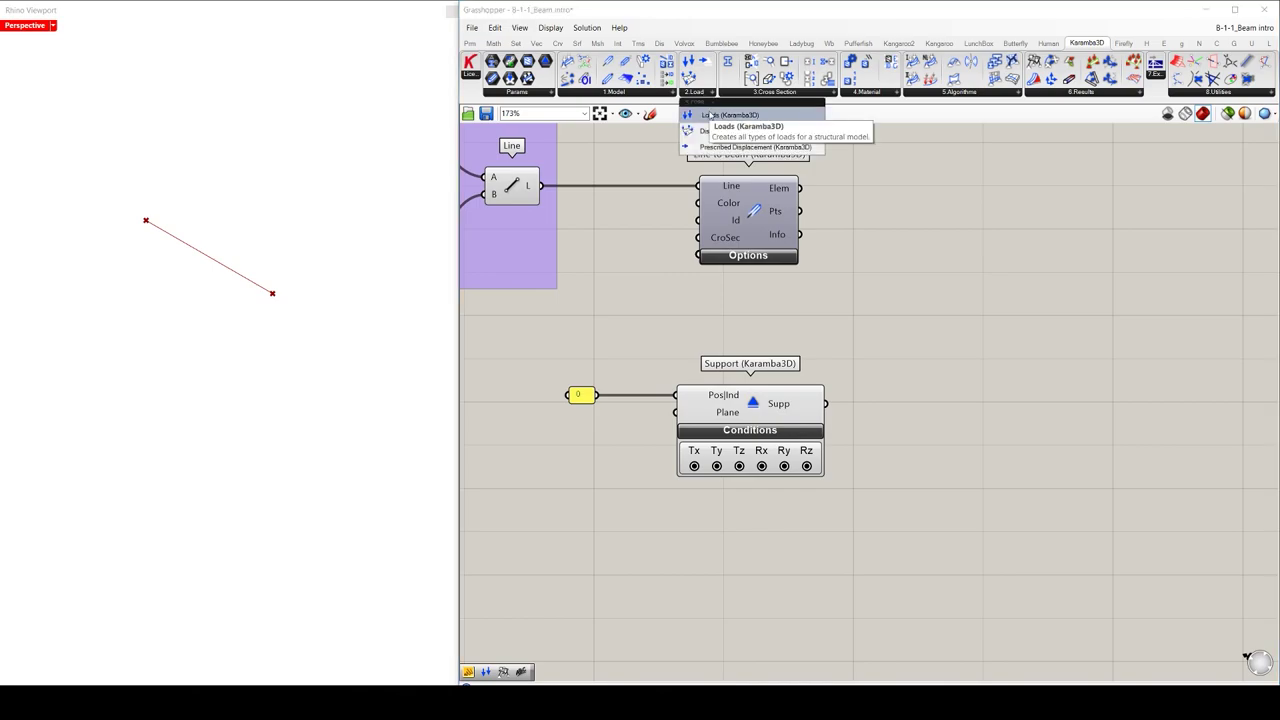
drag(710, 115, 742, 575)
right_drag(870, 603, 871, 469)
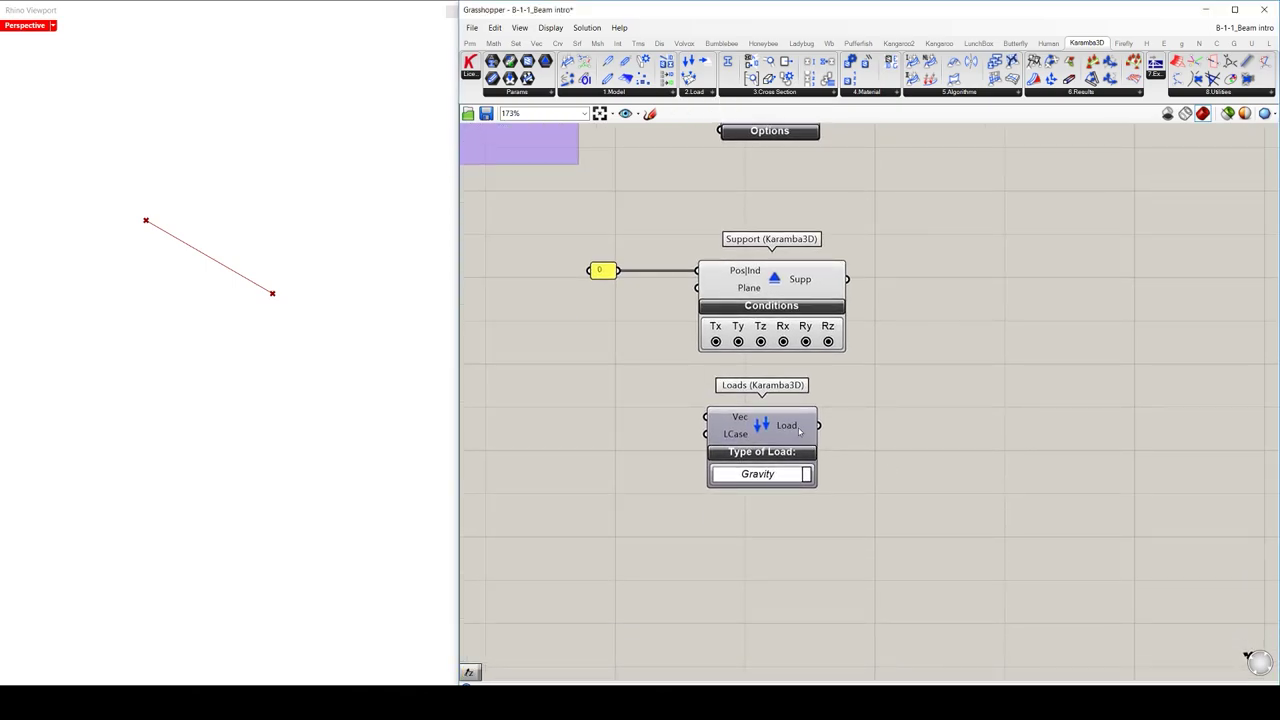
drag(765, 425, 777, 485)
click(897, 487)
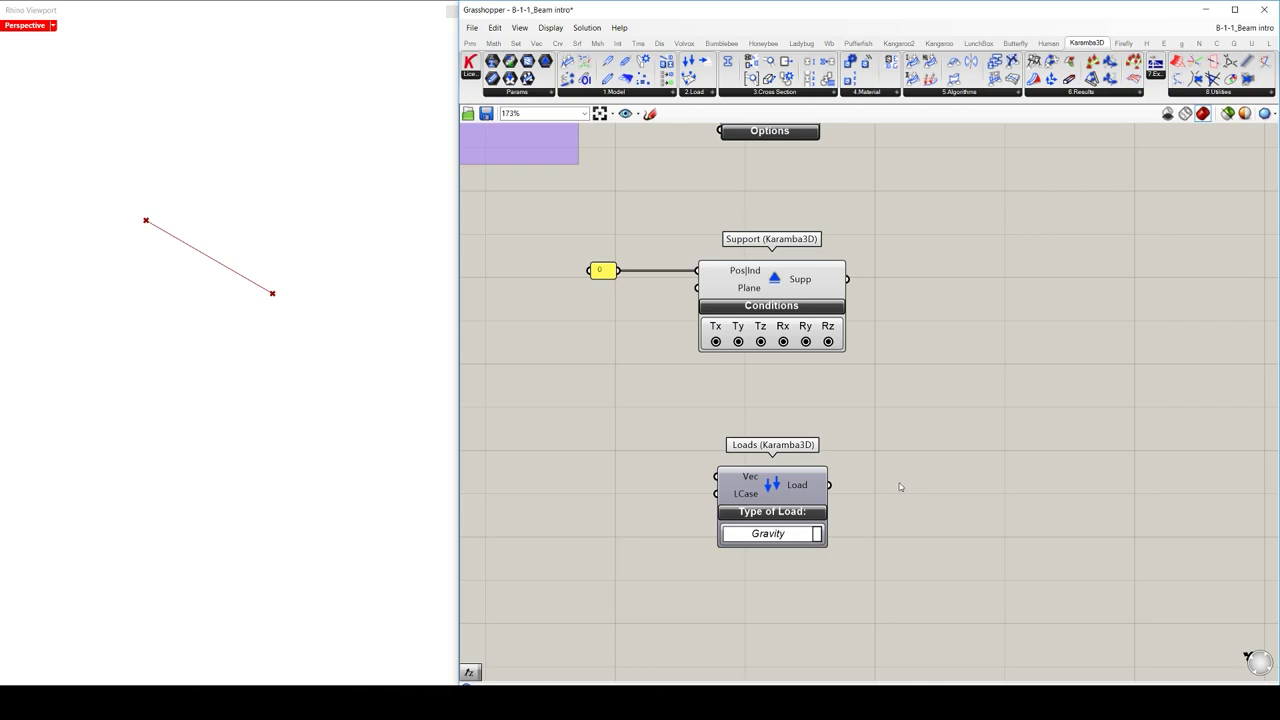
click(817, 537)
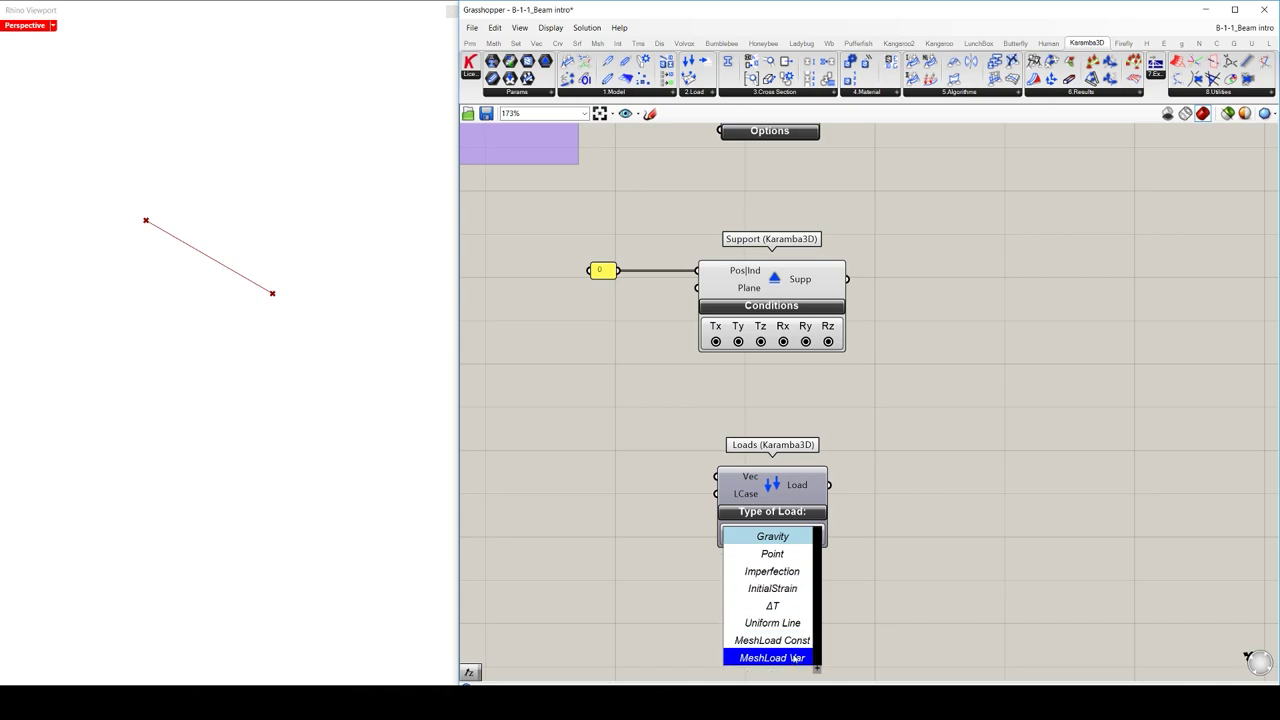
click(772, 554)
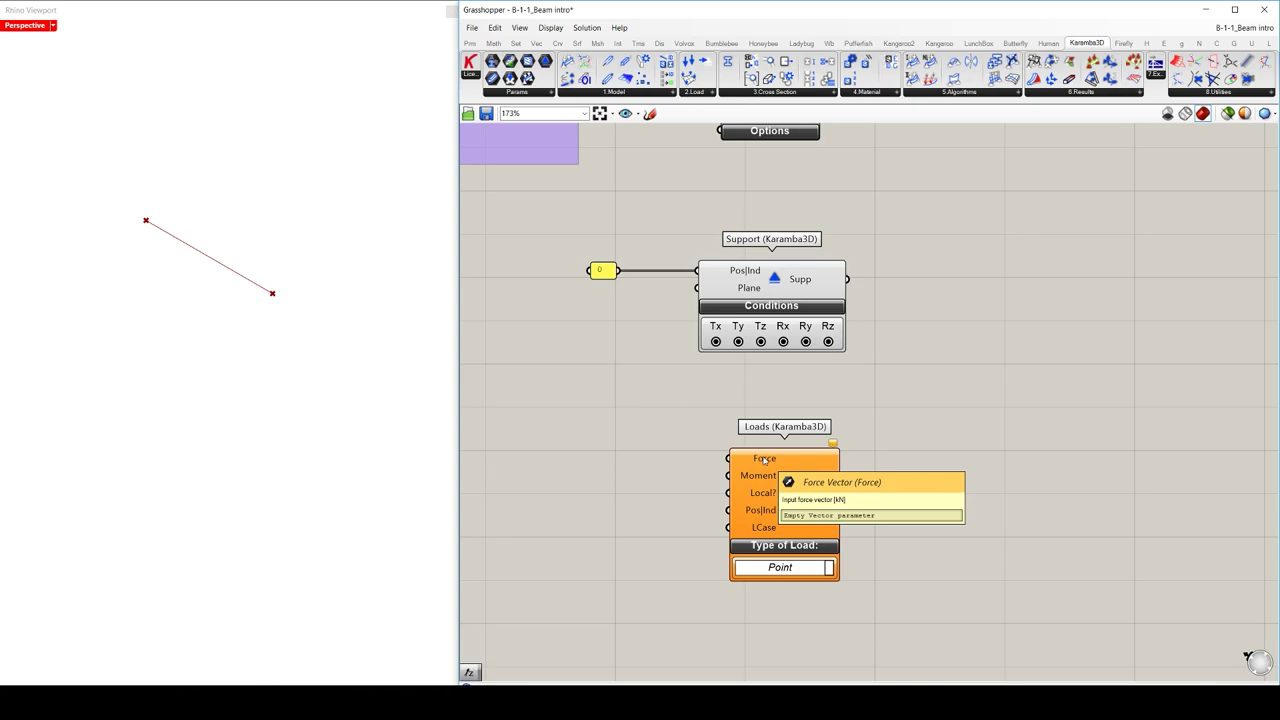
Step: Feed a Unit Z vector with factor -1 into the load's Force input
click(537, 45)
click(709, 92)
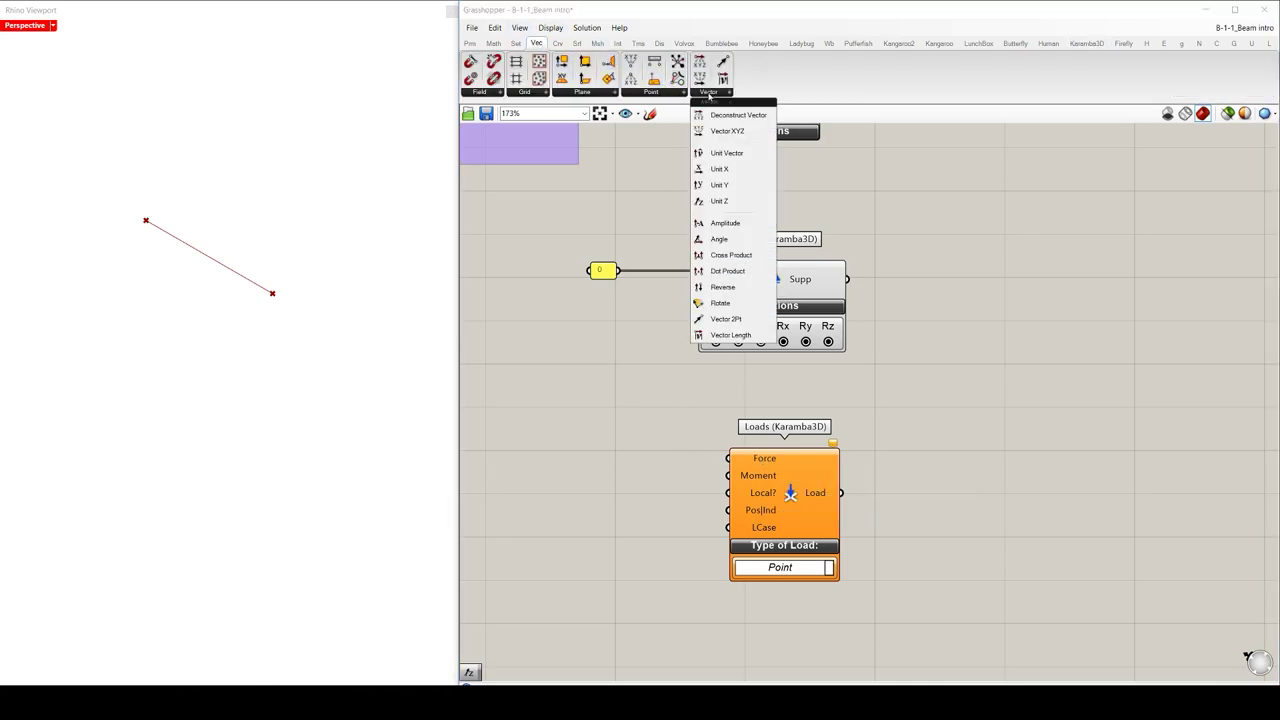
click(724, 201)
click(650, 462)
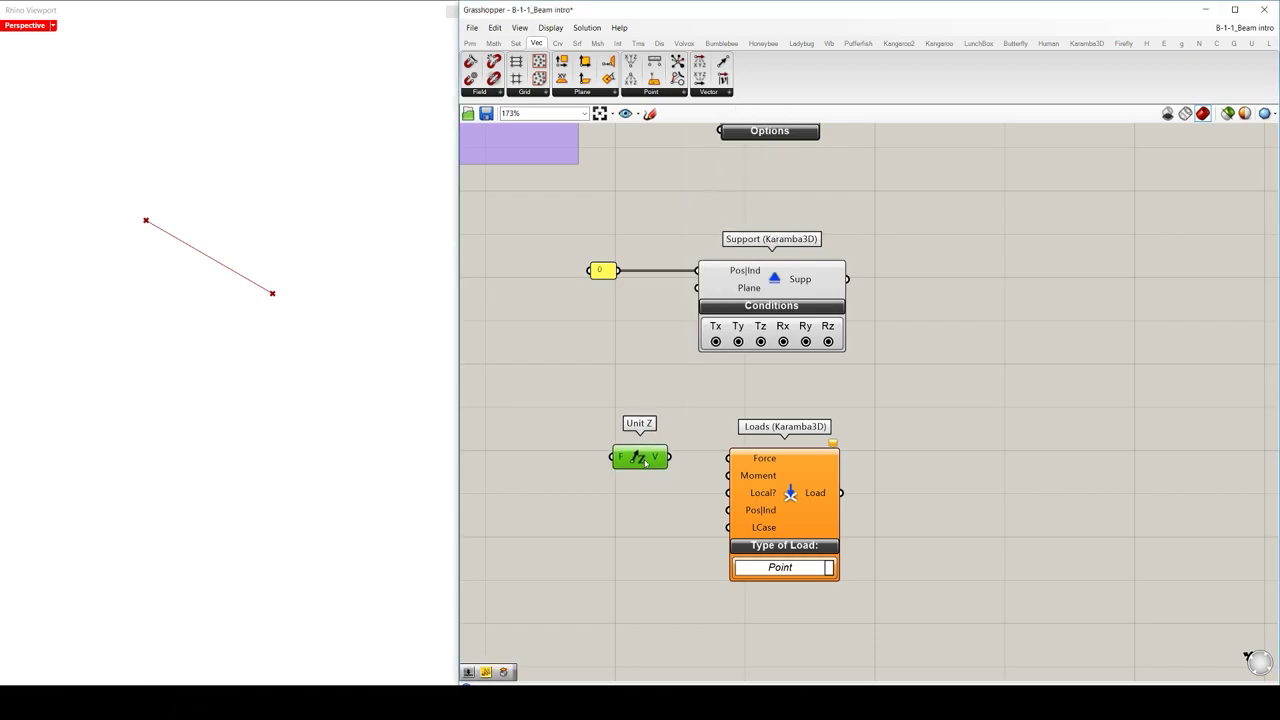
drag(672, 461, 646, 466)
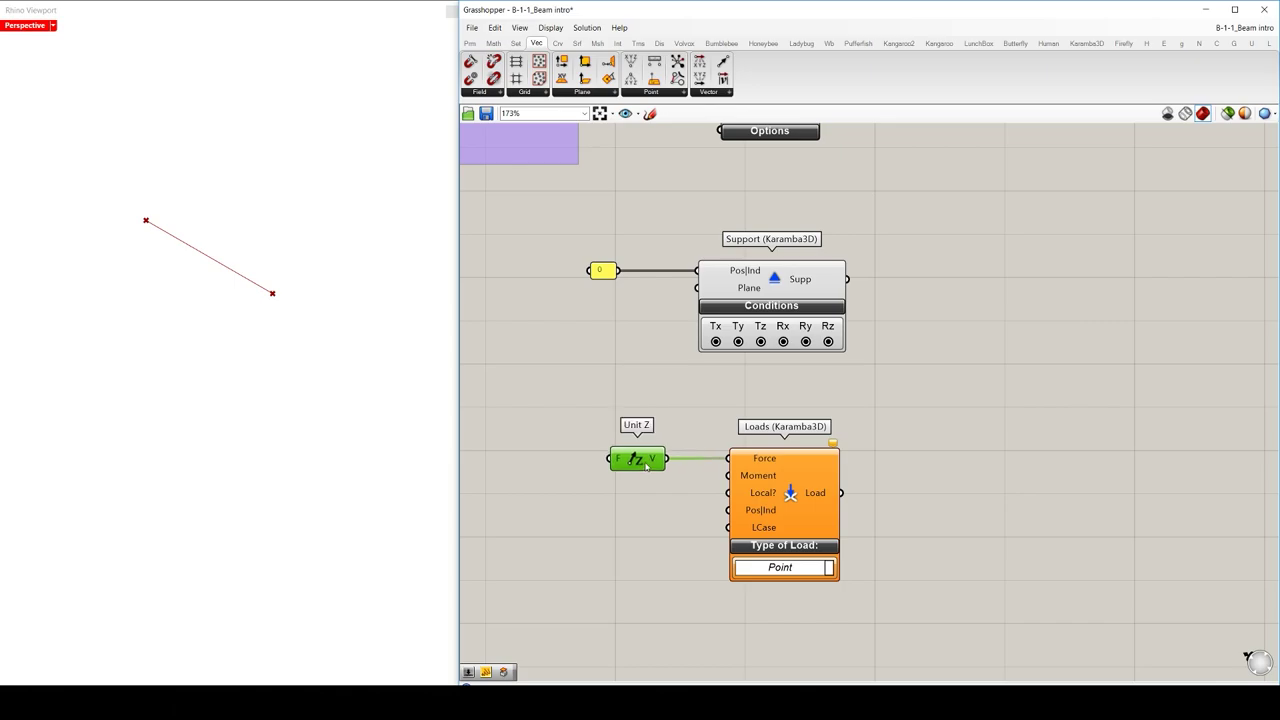
click(690, 479)
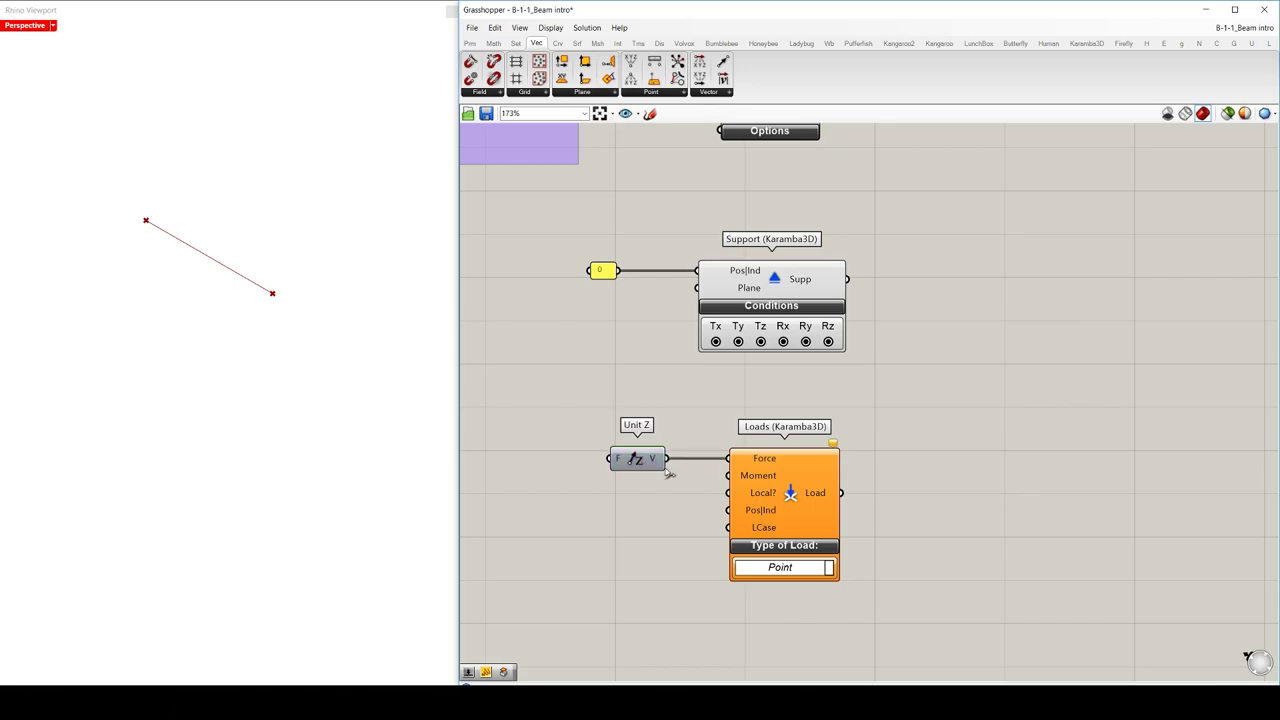
double_click(569, 467)
text(//-1)
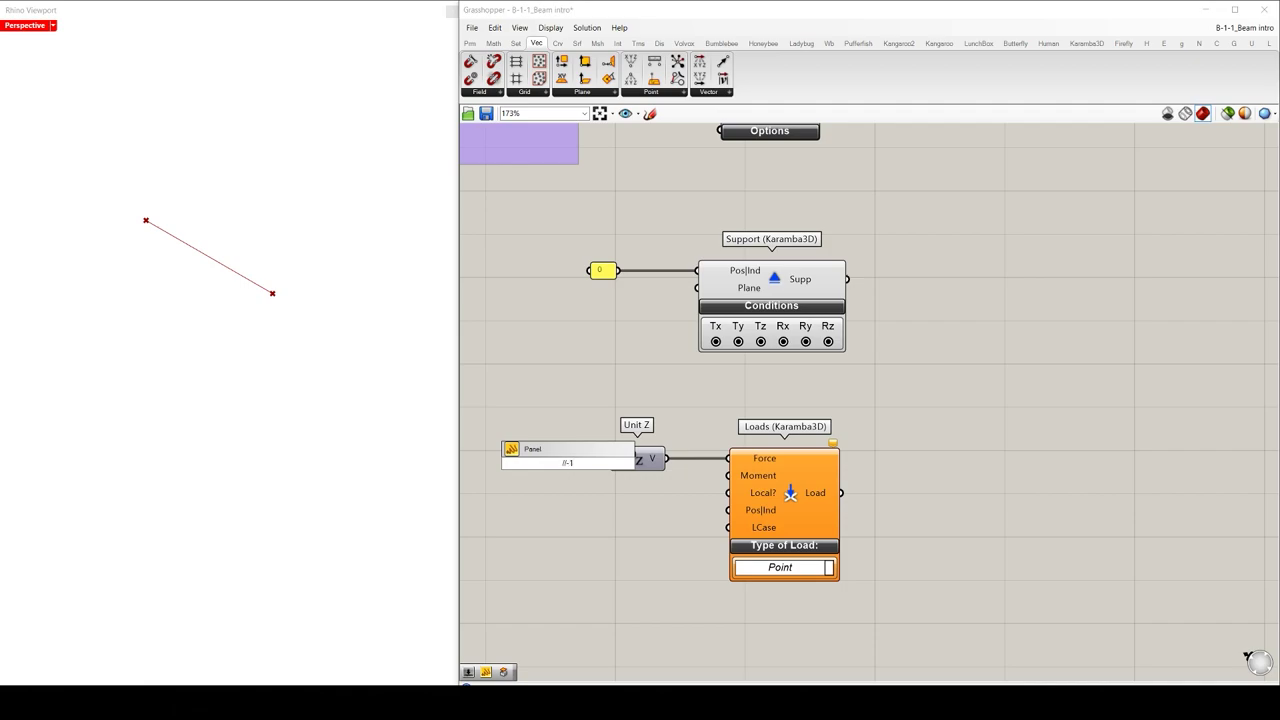
key(Return)
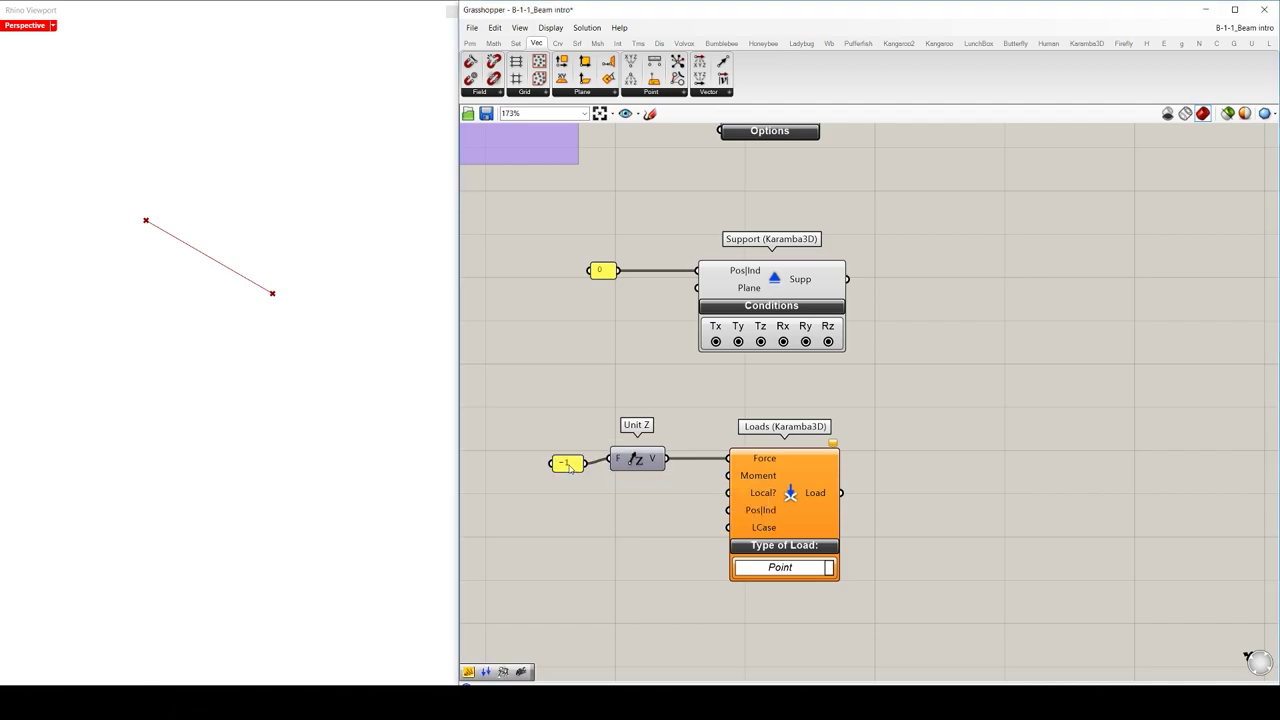
drag(570, 467, 551, 461)
click(584, 477)
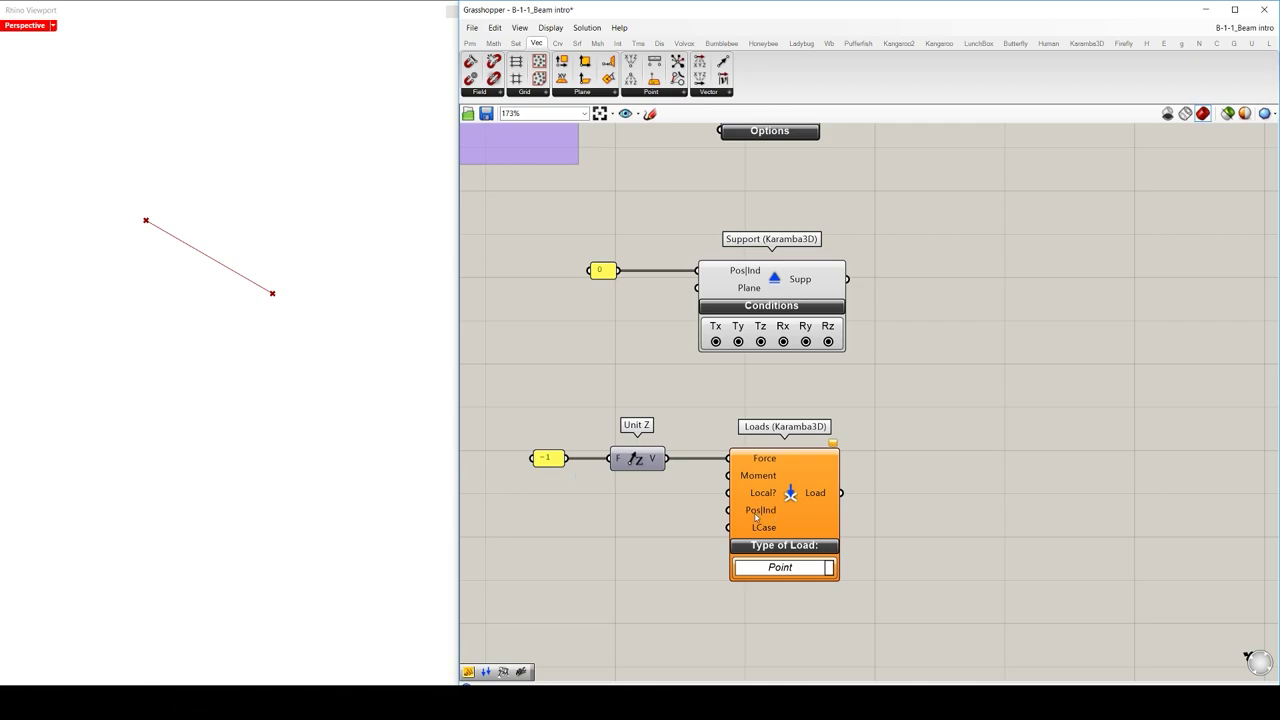
Step: Connect a value of 1 to the load's Pos|Ind input
double_click(673, 520)
text(1)
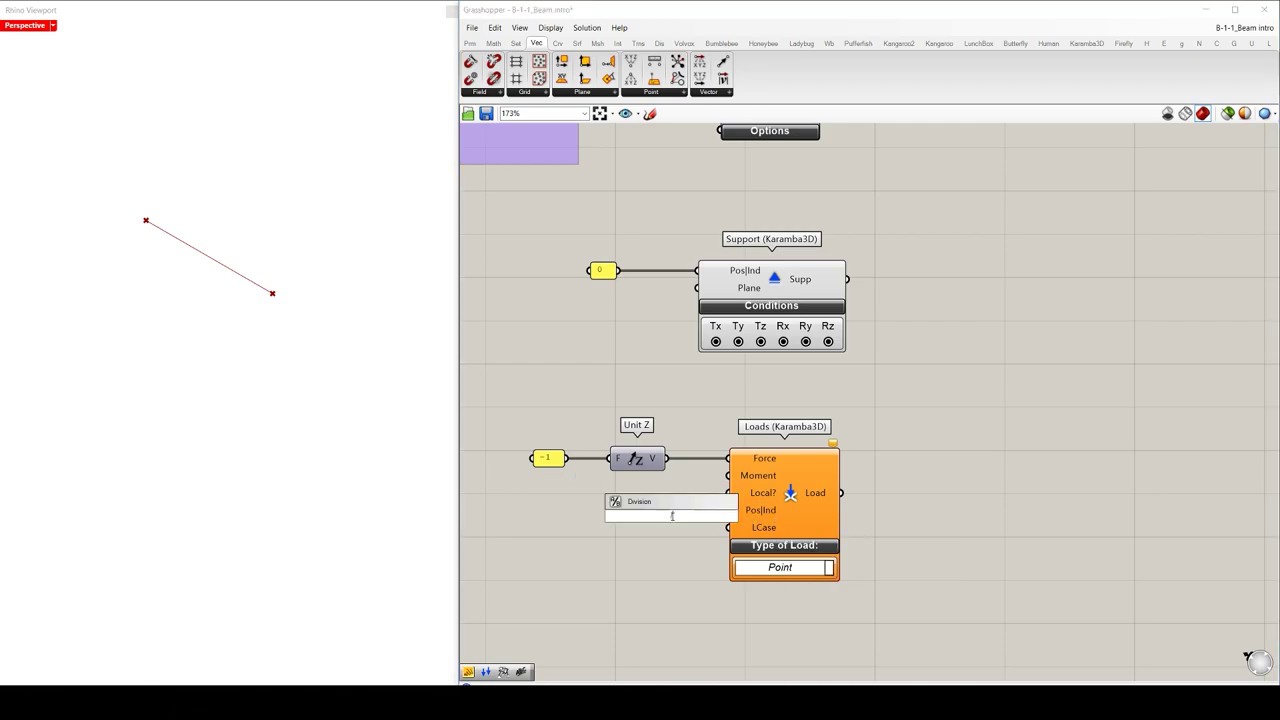
key(Return)
drag(728, 510, 618, 518)
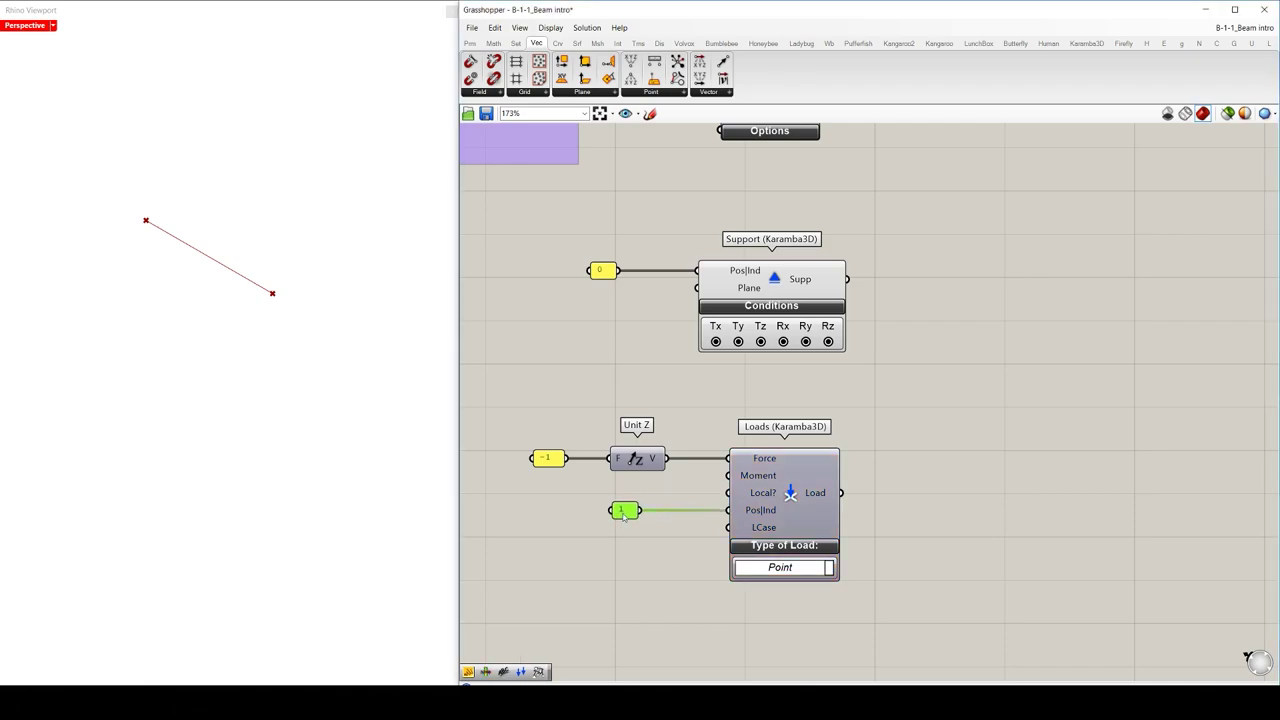
click(657, 534)
Step: Group Line to Beam, Support and Loads and shift the group right
mouse_move(757, 530)
scroll(937, 429, down, 3)
drag(943, 604, 794, 206)
key(ctrl+g)
click(973, 305)
drag(864, 346, 892, 346)
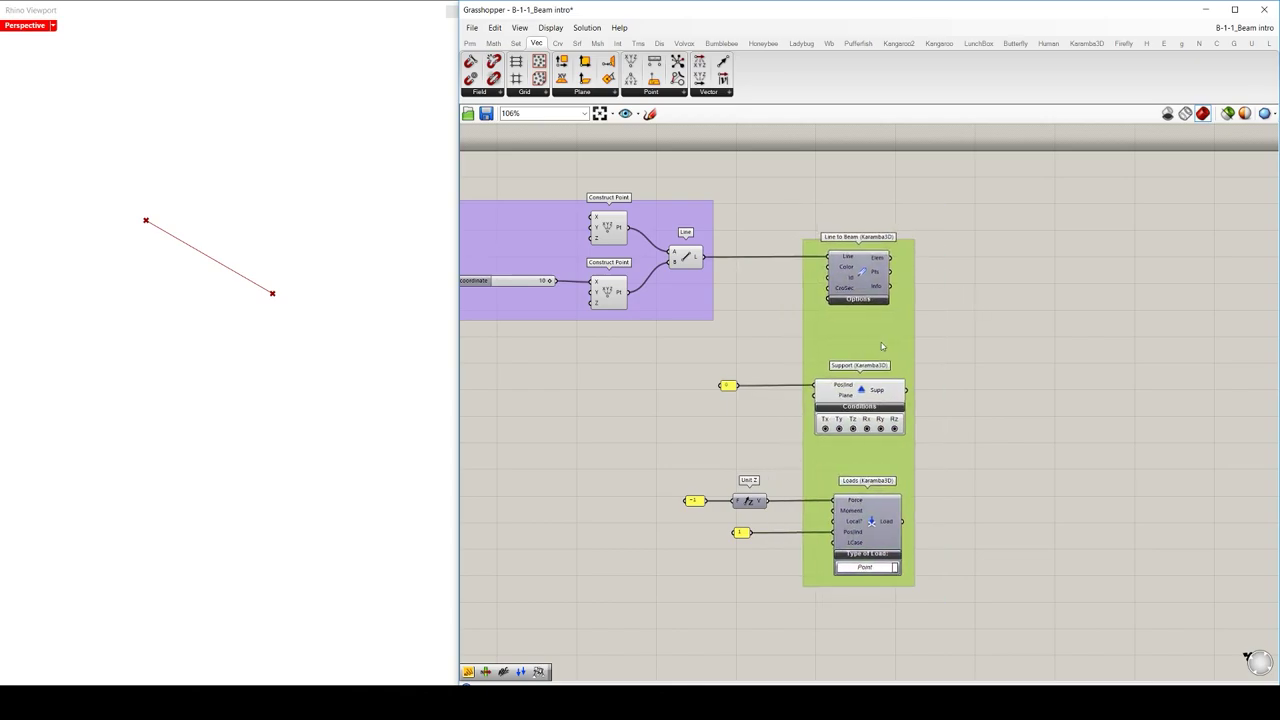
click(980, 346)
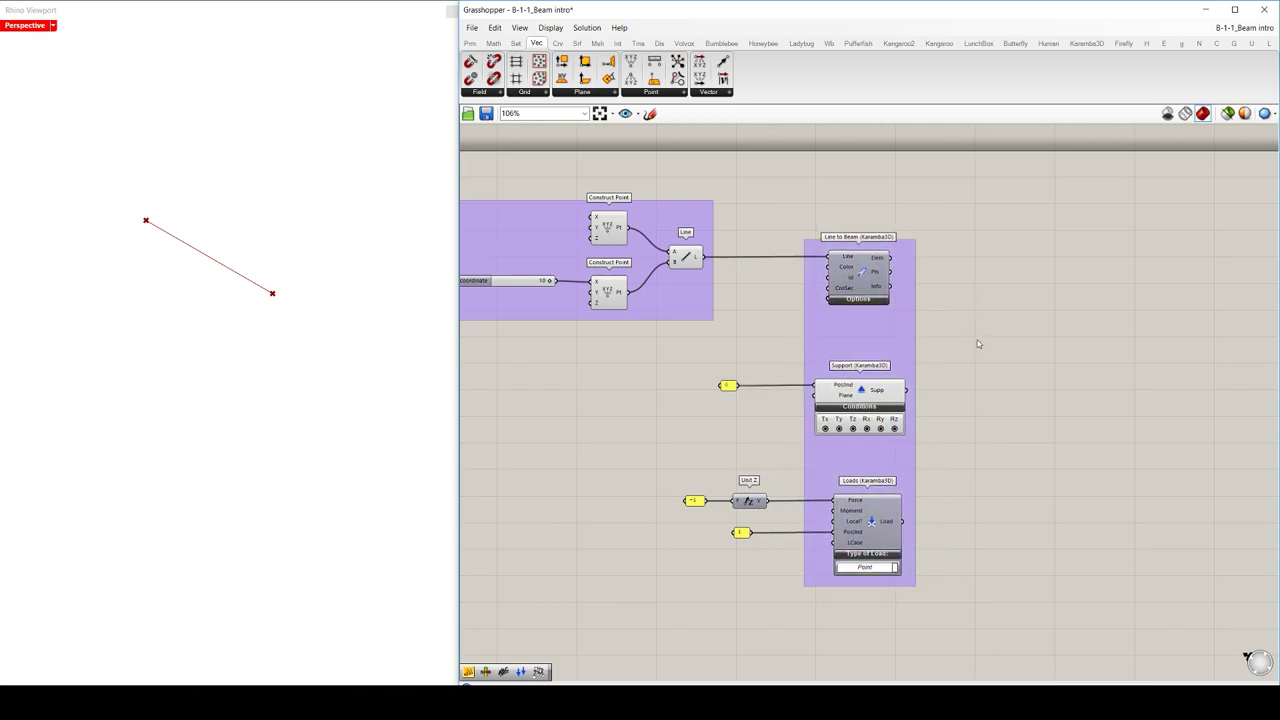
Step: Add Assemble Model and wire the beam elements, support and load into it
click(1088, 45)
click(645, 92)
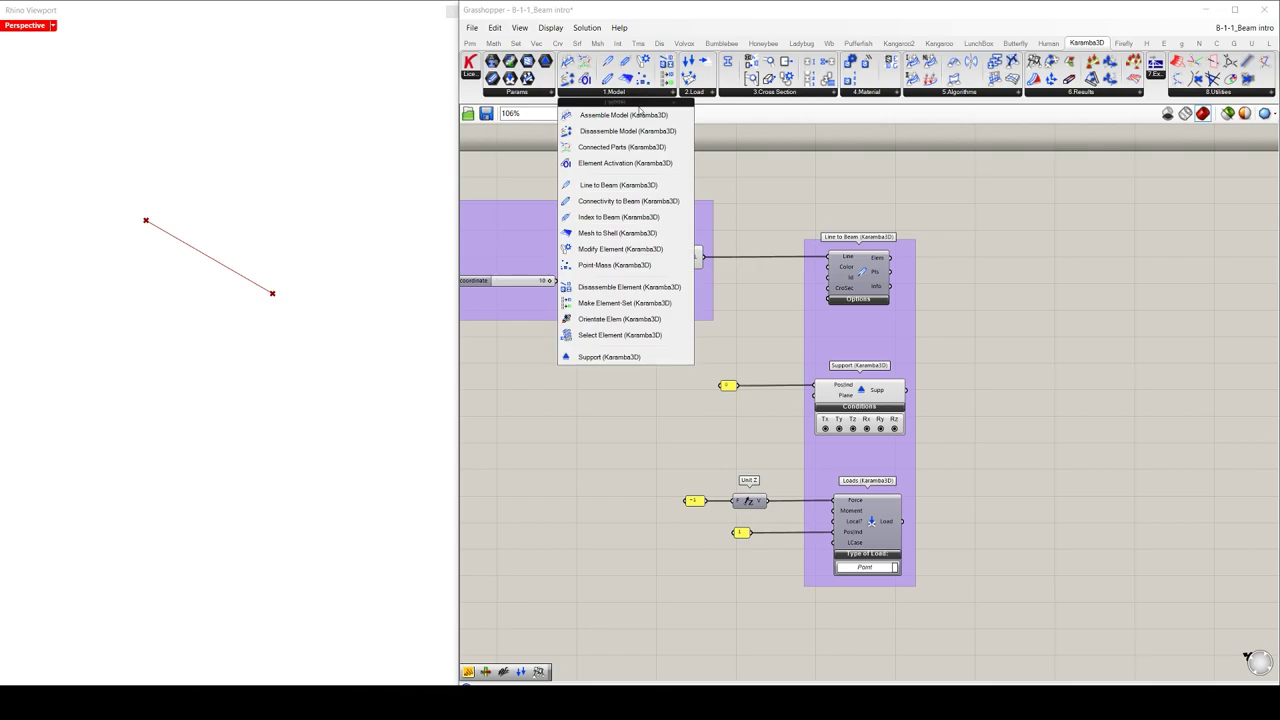
click(643, 114)
click(1000, 286)
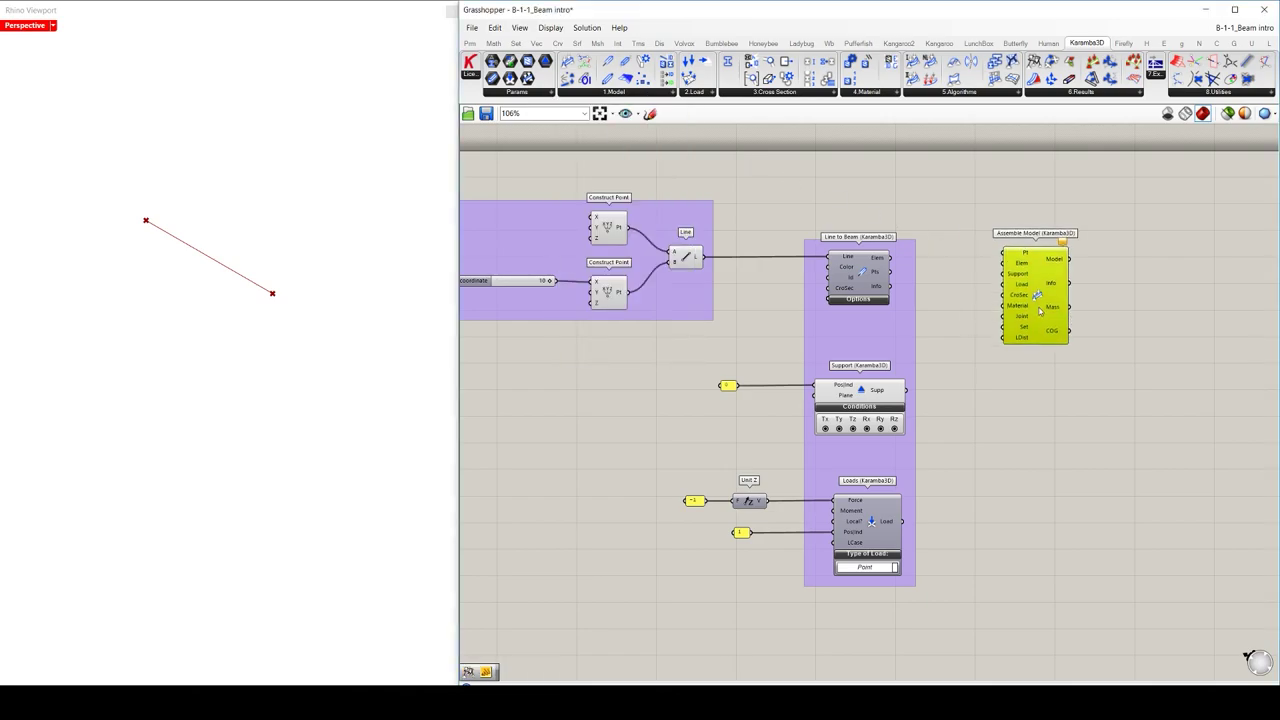
scroll(1045, 295, up, 5)
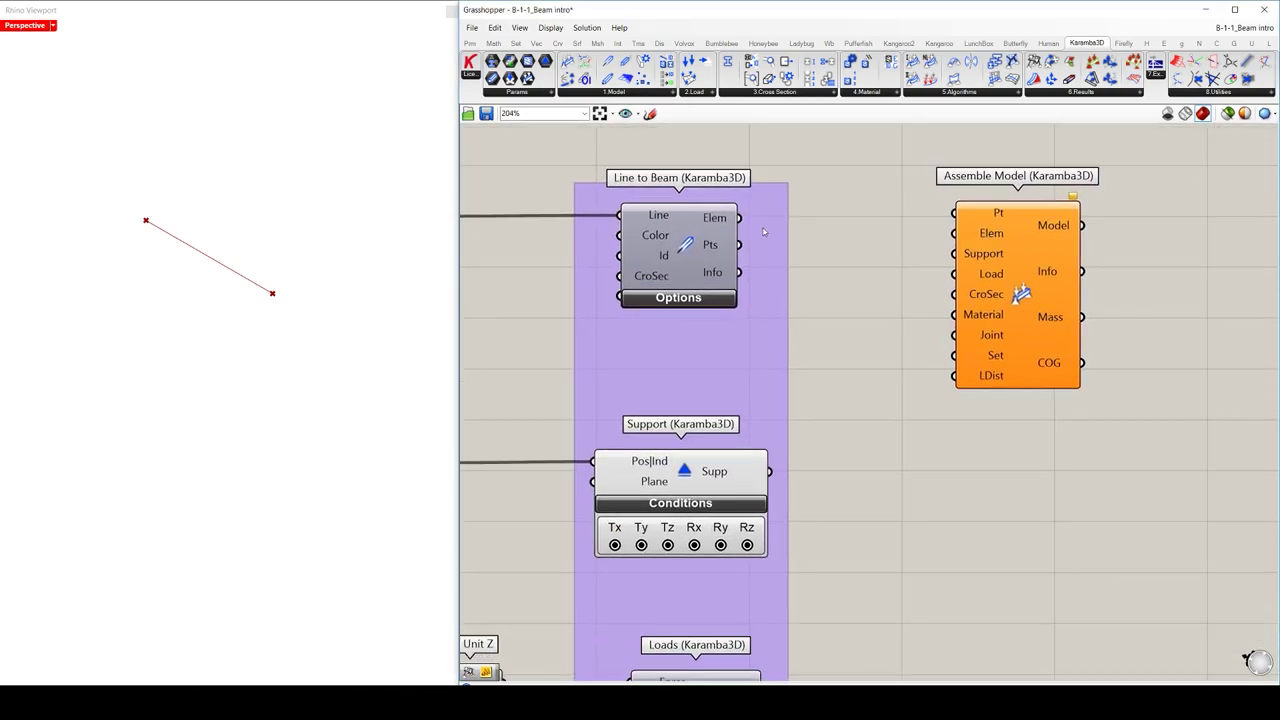
drag(745, 222, 953, 233)
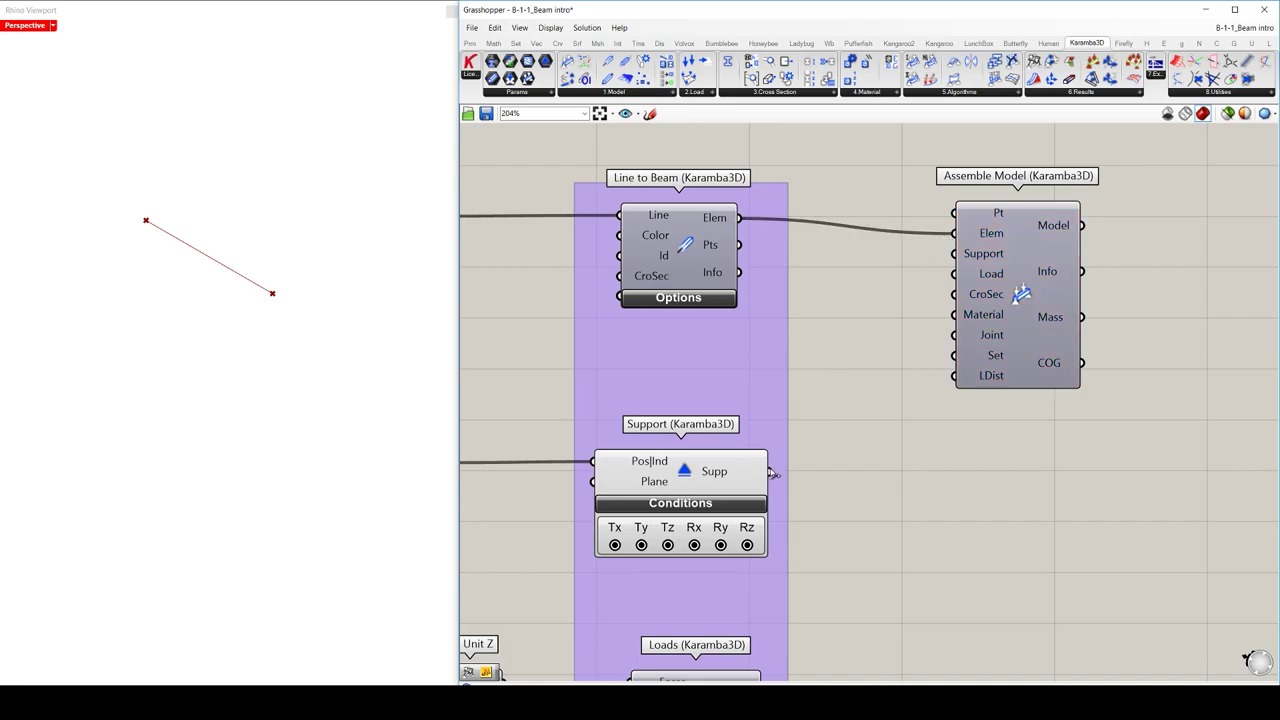
drag(770, 471, 953, 253)
scroll(905, 480, down, 2)
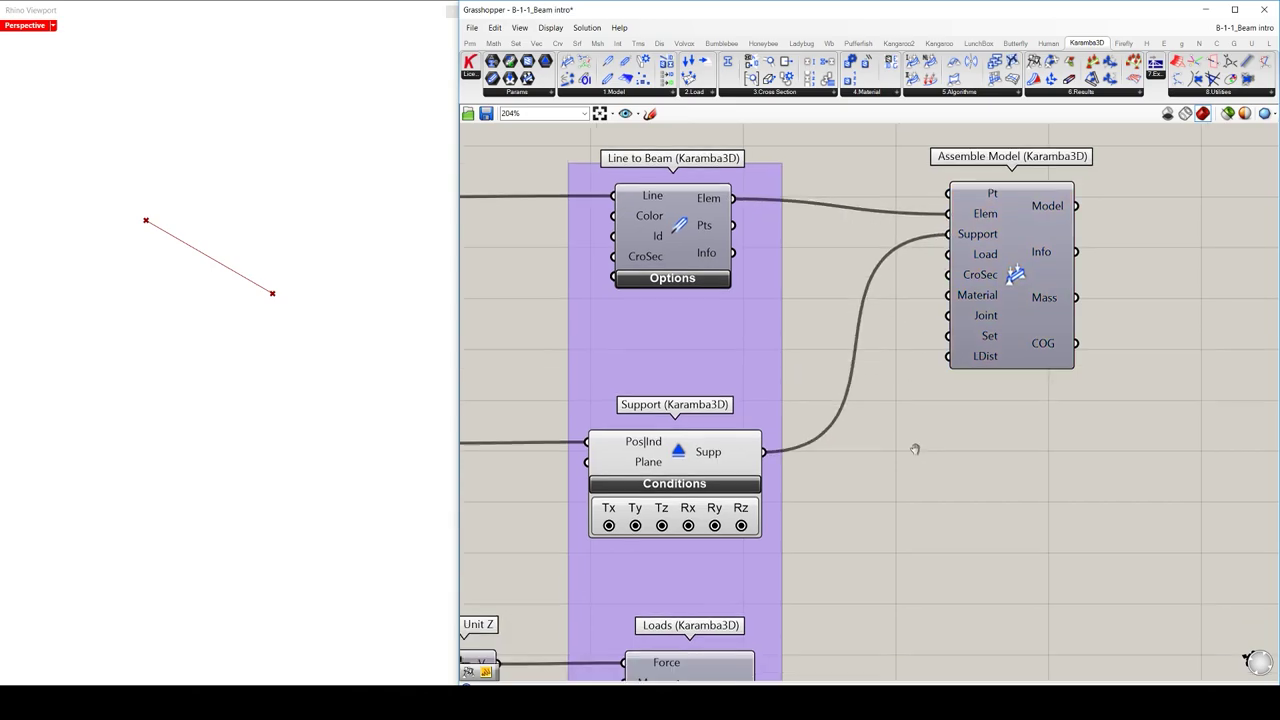
right_drag(883, 418, 871, 404)
drag(755, 634, 922, 262)
right_drag(1002, 347, 857, 355)
click(857, 277)
Step: Add a Panel showing the assembled model's info and enlarge it
click(1006, 289)
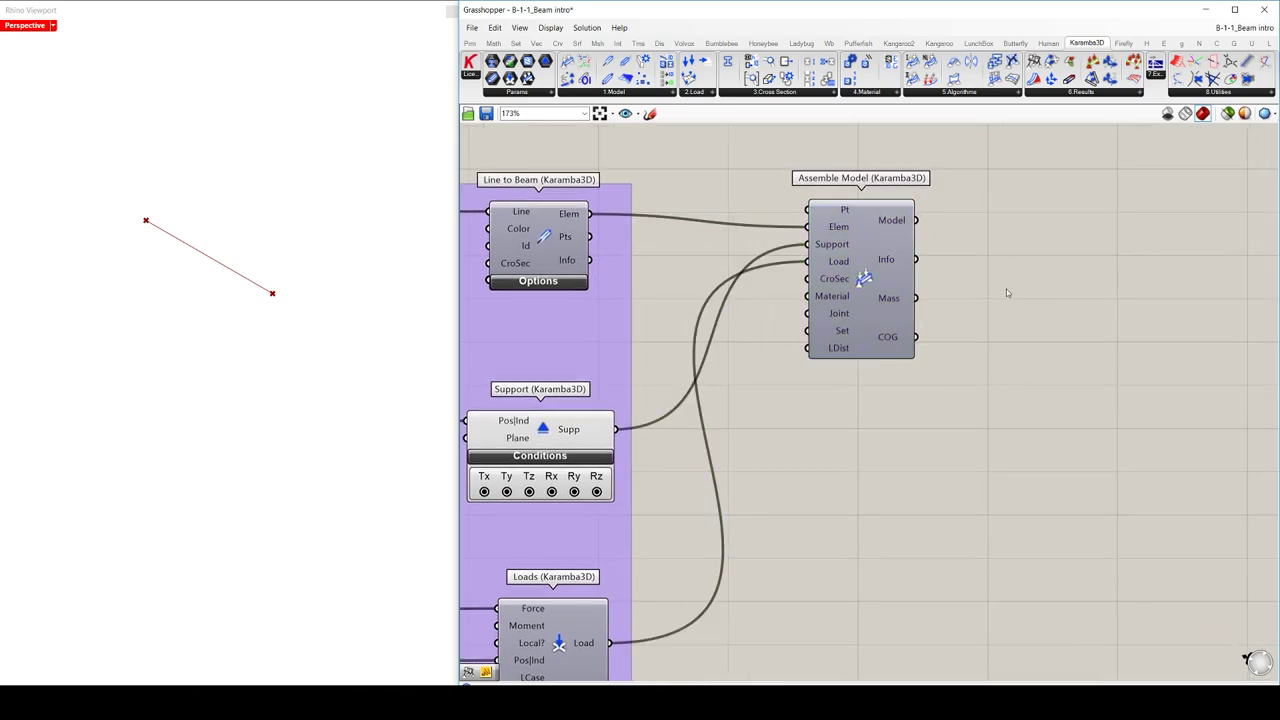
right_drag(975, 289, 927, 284)
double_click(928, 284)
text(panel)
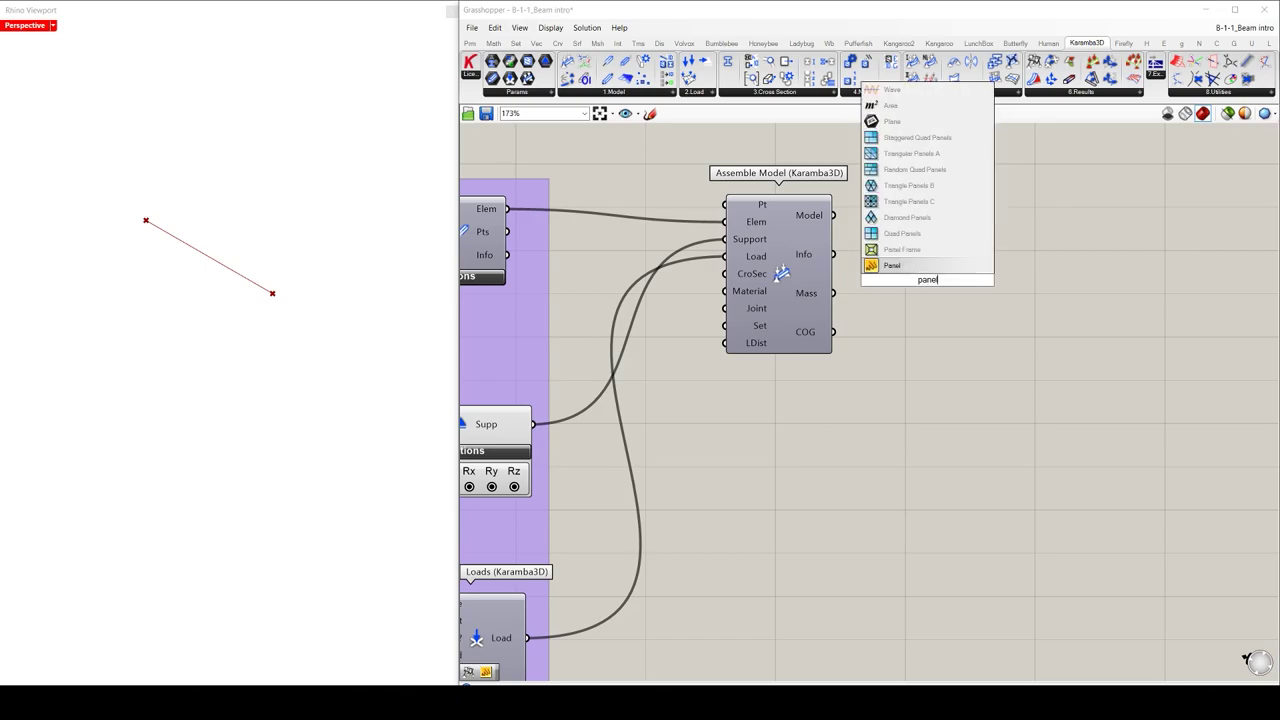
key(Return)
drag(834, 215, 857, 280)
drag(985, 318, 1160, 426)
click(1086, 432)
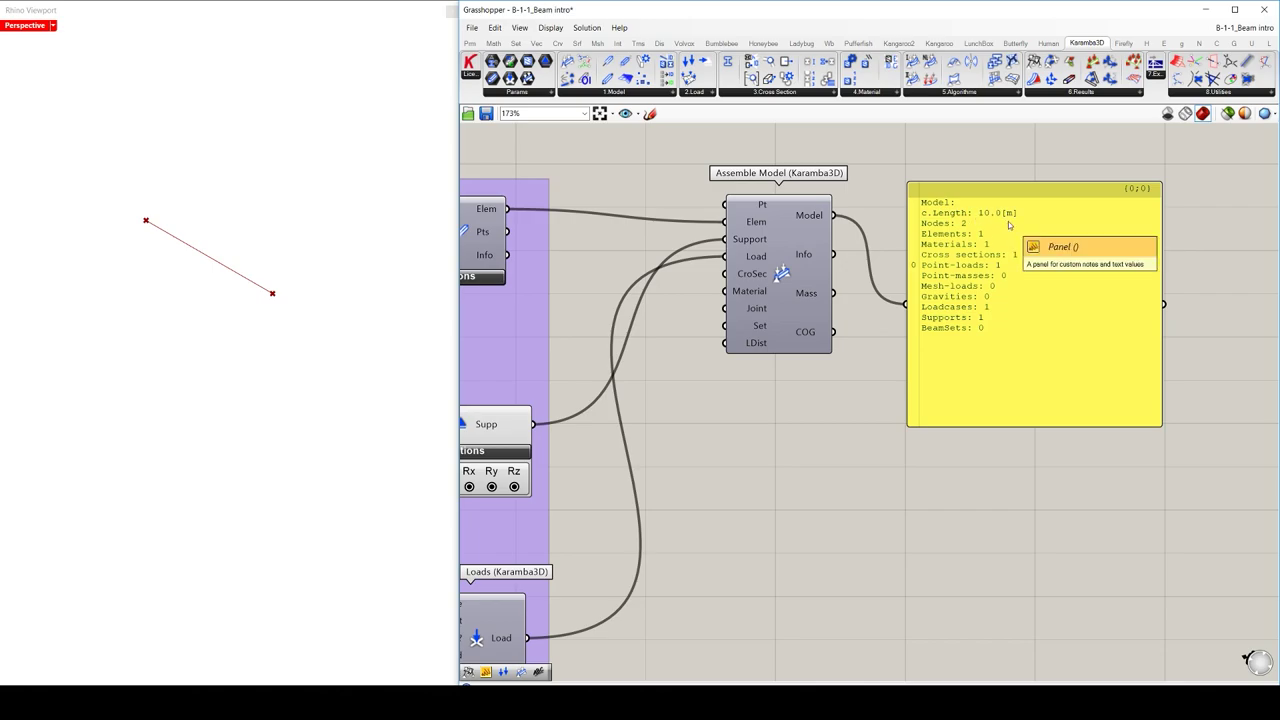
Step: Switch the panel to show mass 108.806548 kg, then the COG {5, 0, 0}
drag(832, 294, 990, 186)
drag(832, 332, 932, 293)
click(807, 315)
middle_click(807, 315)
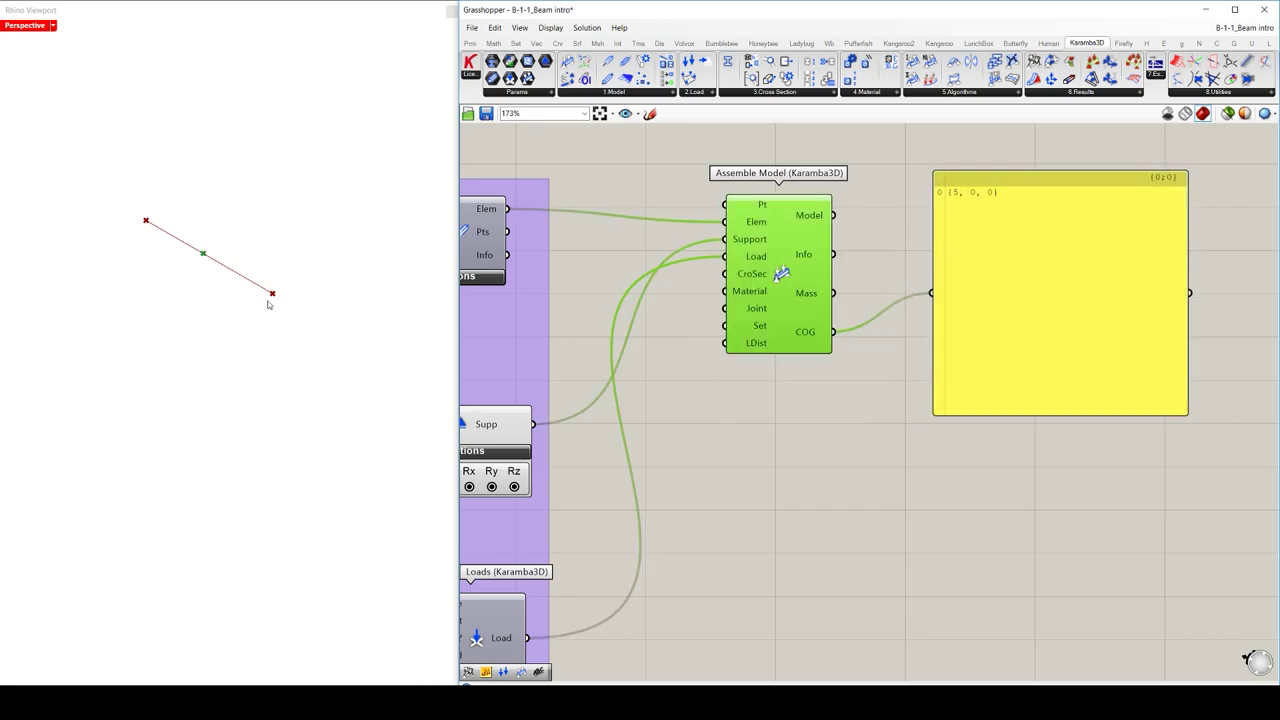
Step: Place a Karamba3D Model View component from 6.Results below the panel
click(199, 267)
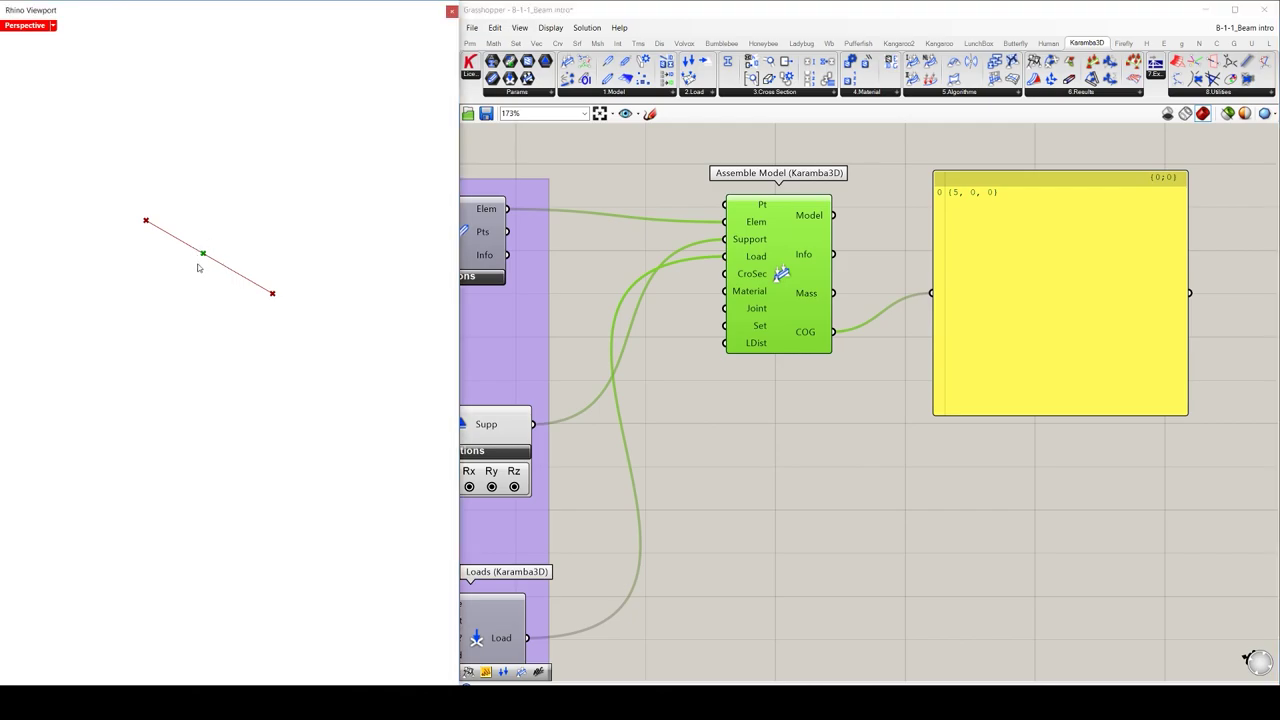
click(829, 437)
scroll(808, 463, down, 3)
click(802, 378)
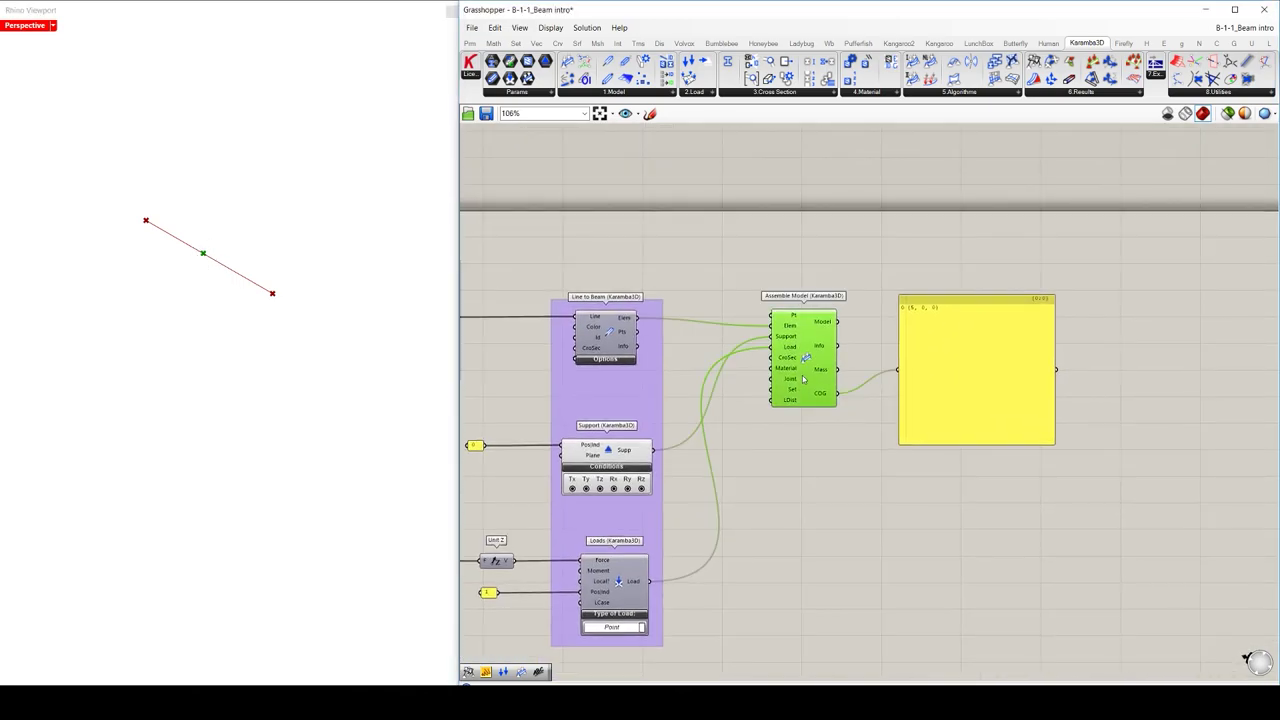
drag(802, 378, 805, 370)
click(940, 364)
click(1057, 214)
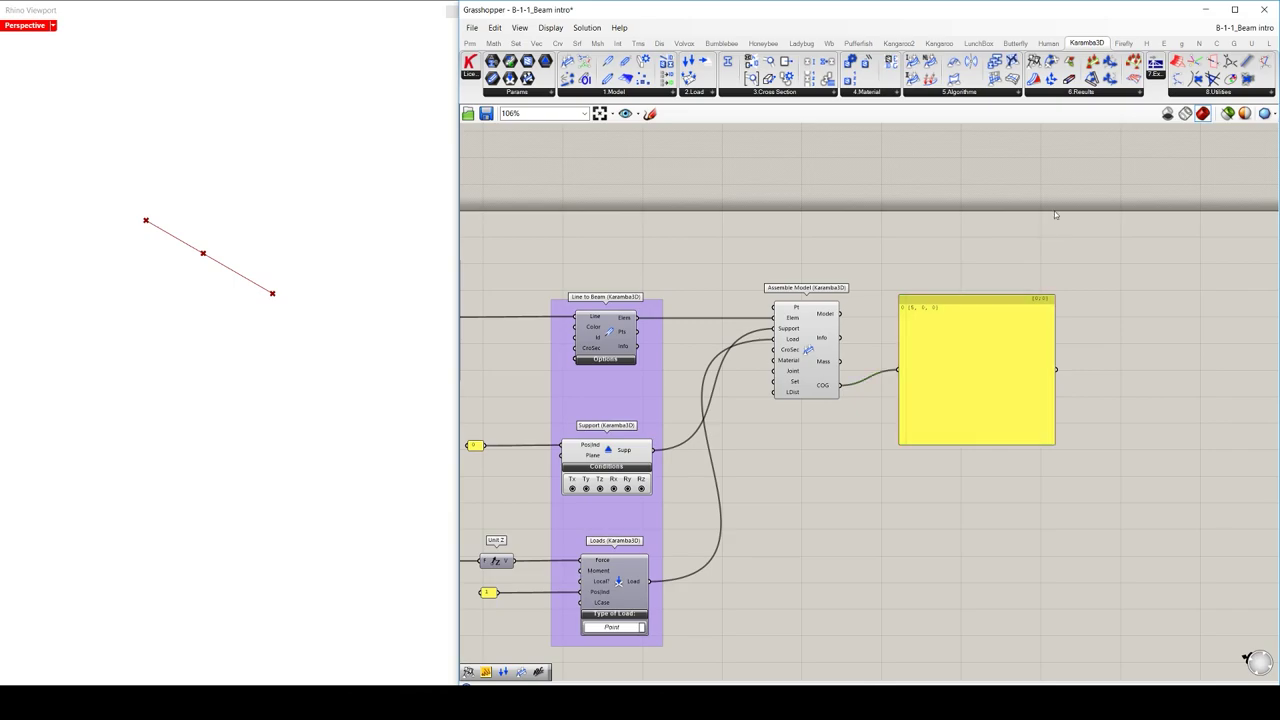
click(1071, 93)
drag(1042, 307, 972, 495)
Step: Shrink the COG panel and wire Assemble Model's Model output into Model View
click(974, 400)
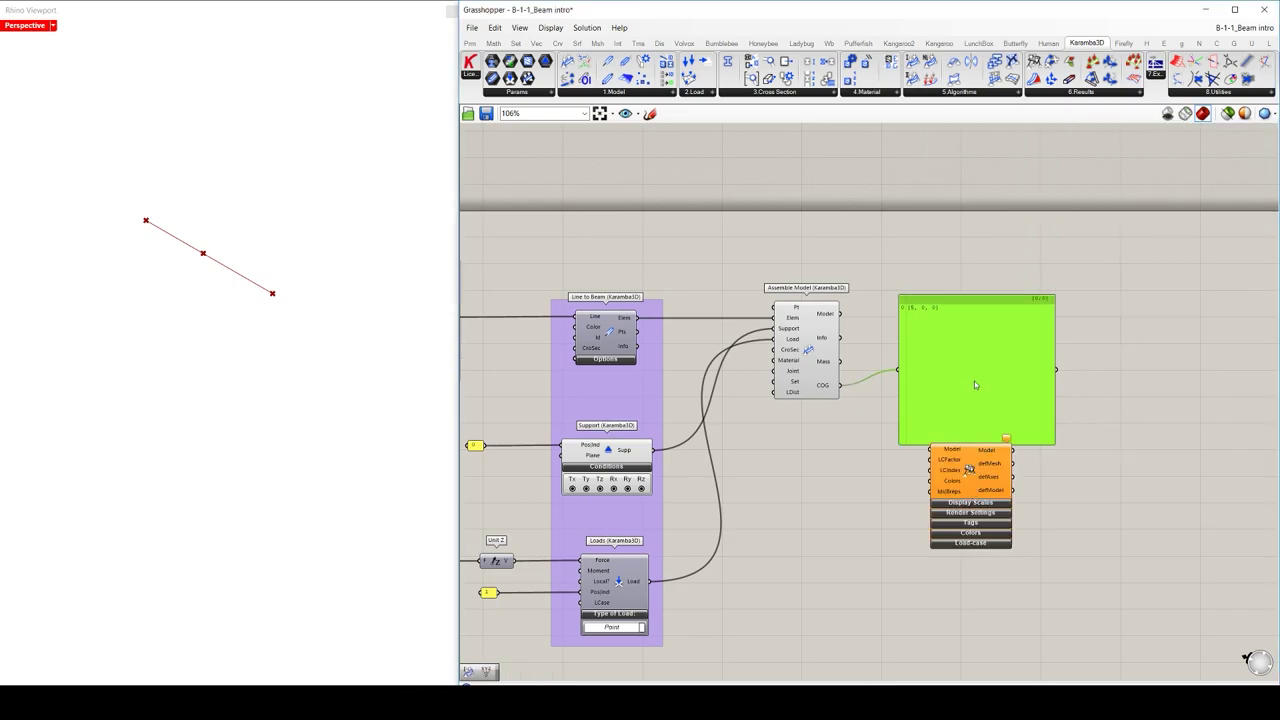
drag(975, 384, 866, 418)
drag(959, 470, 1009, 327)
drag(840, 314, 1007, 323)
Step: Orbit and zoom the Rhino view to inspect the support and downward load
click(948, 292)
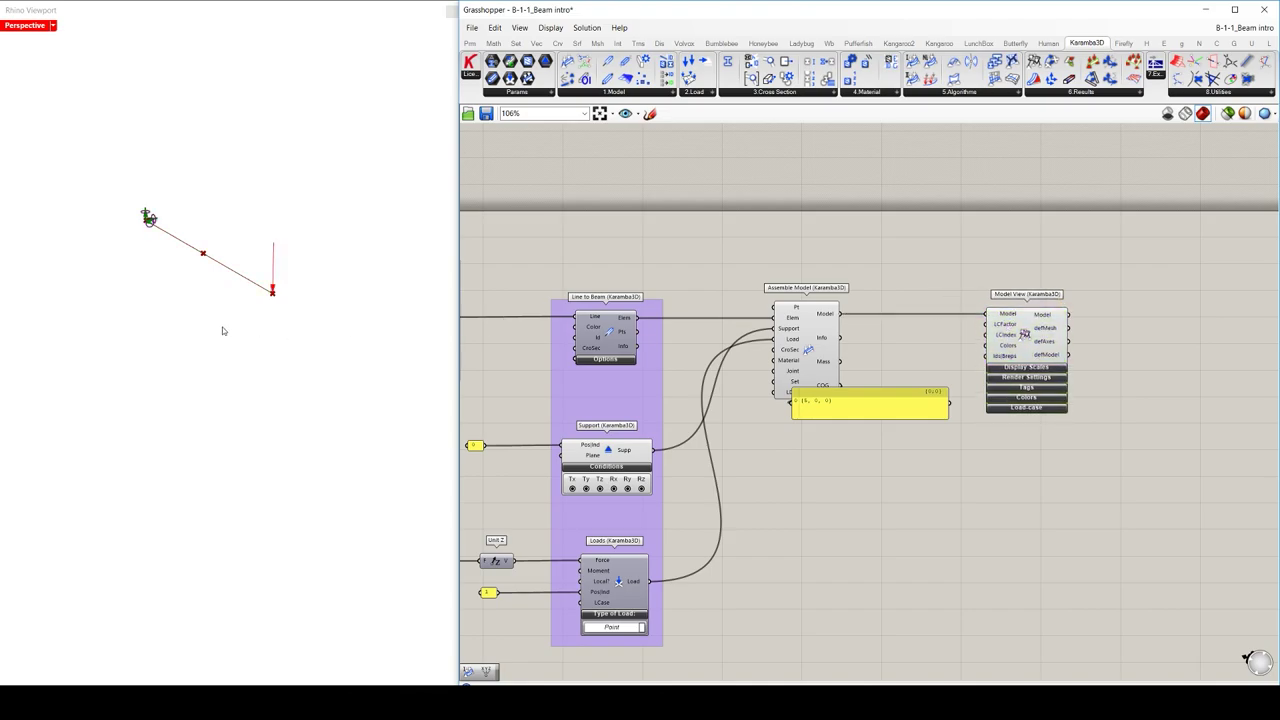
right_drag(245, 335, 116, 262)
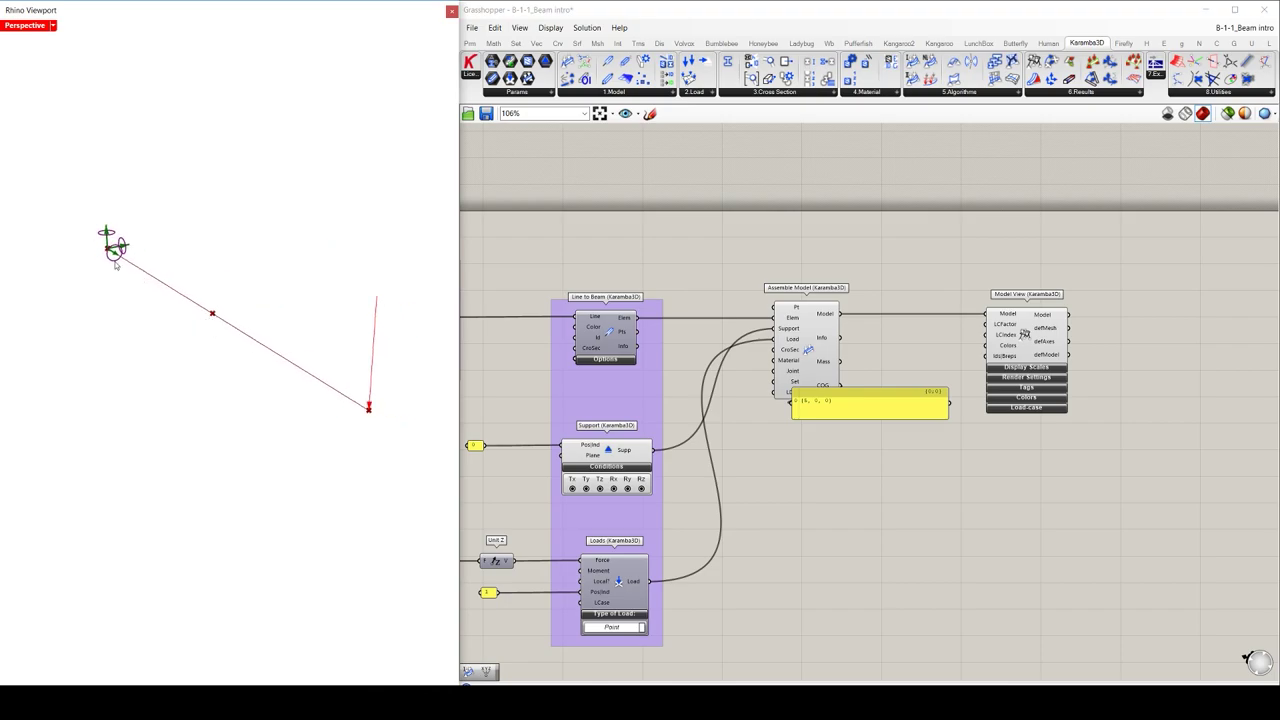
scroll(110, 253, up, 5)
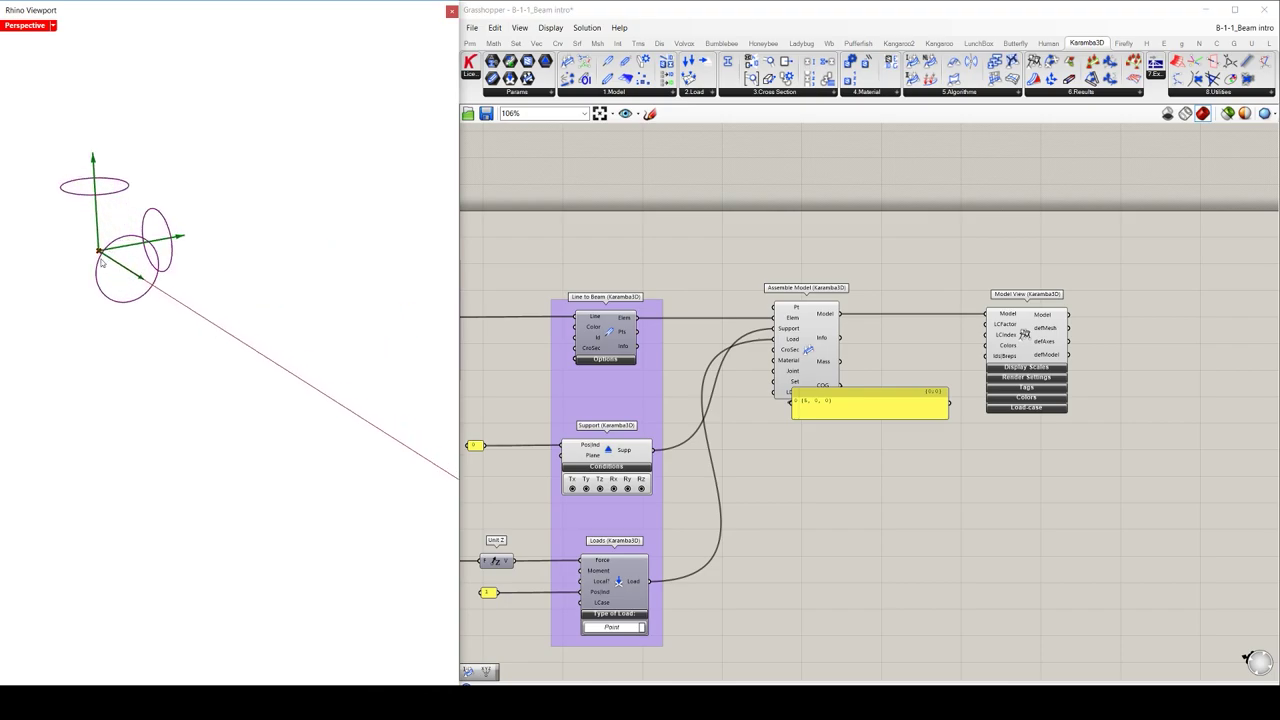
mouse_move(191, 257)
right_down()
mouse_move(266, 246)
mouse_move(208, 245)
right_up()
scroll(196, 254, down, 5)
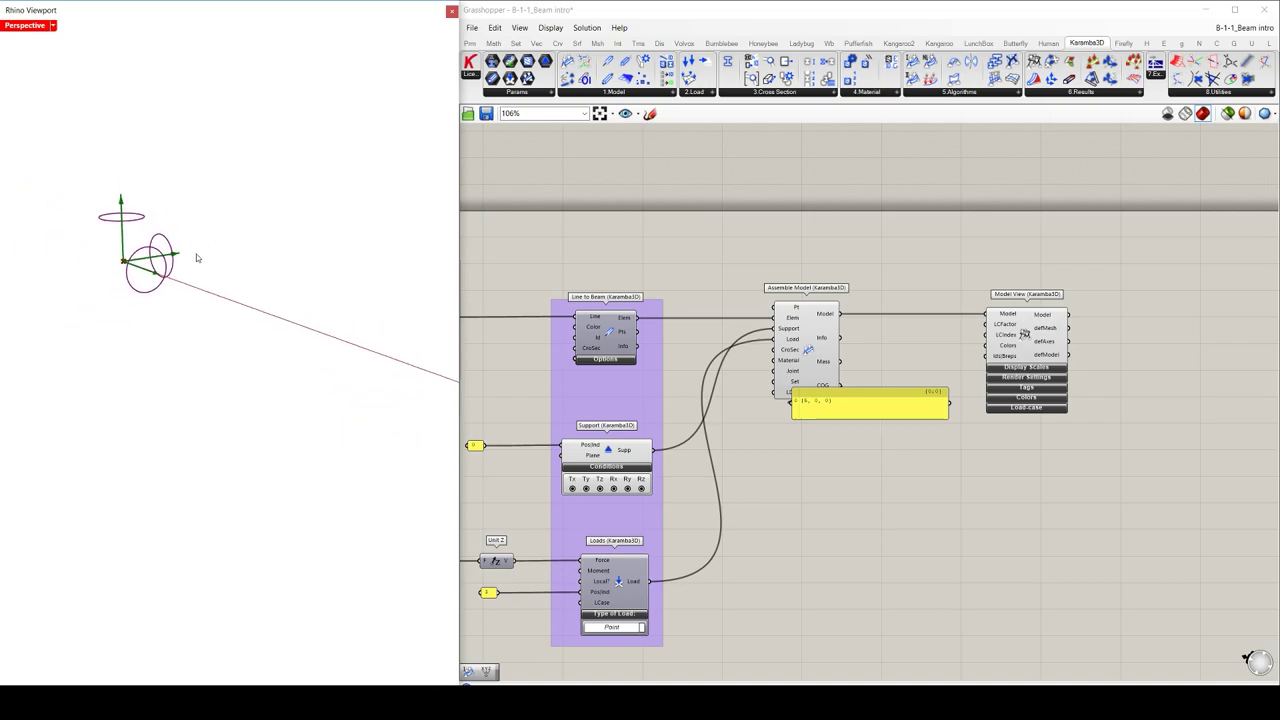
shift+right_drag(285, 280, 158, 242)
shift+right_drag(323, 286, 257, 289)
scroll(191, 322, up, 2)
scroll(194, 323, down, 2)
scroll(261, 300, down, 2)
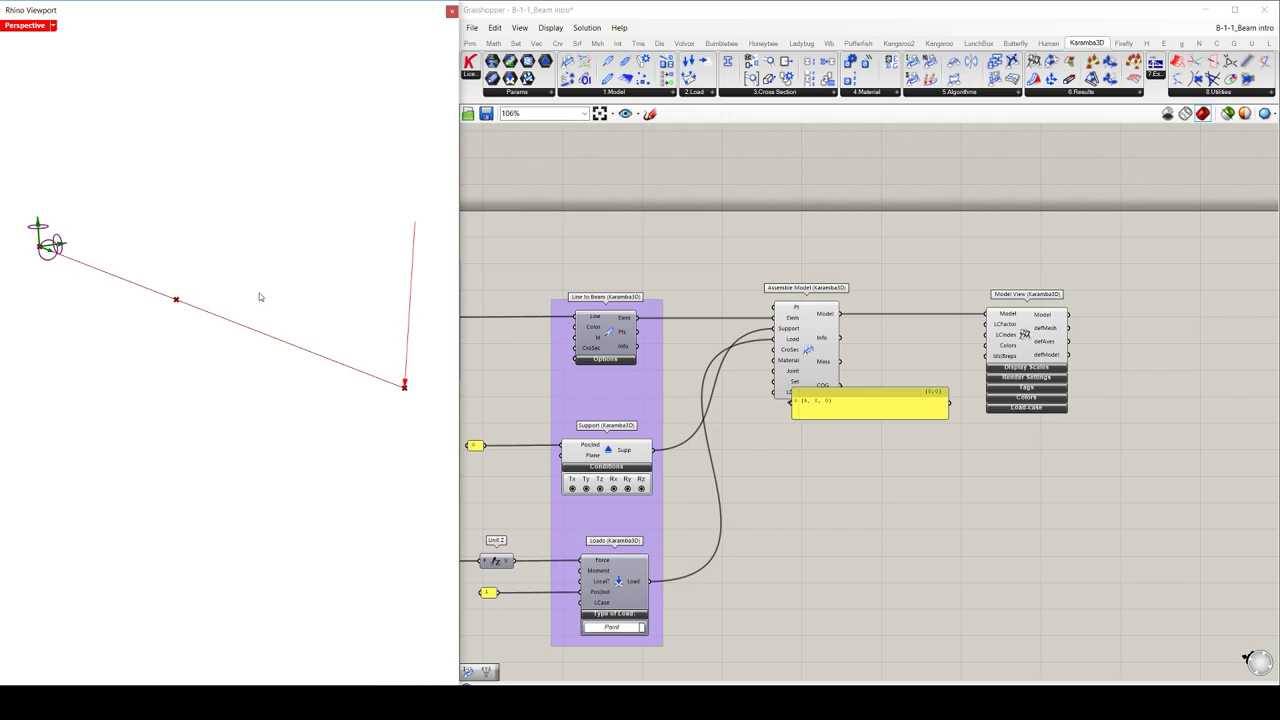
click(802, 362)
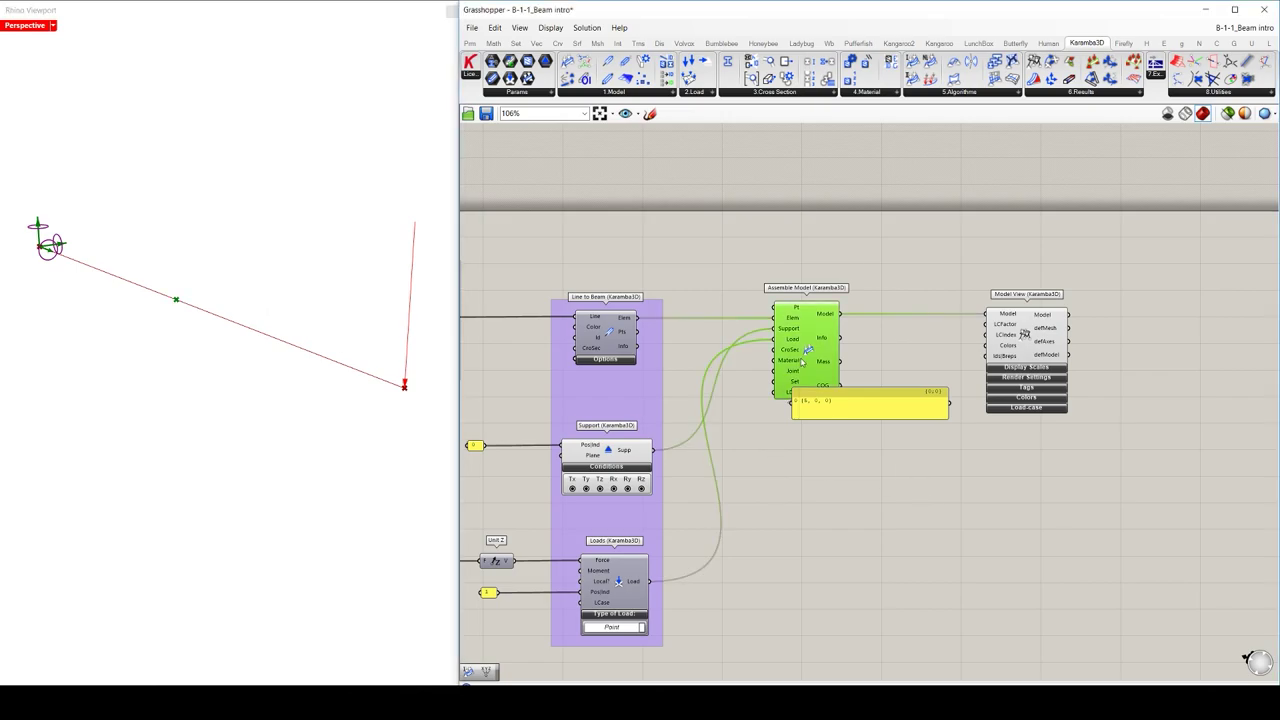
middle_click(802, 360)
Step: Expand Model View's tag options with Node tags, Eccentricities and Elements on, and inspect the beam in Rhino
drag(870, 405, 870, 441)
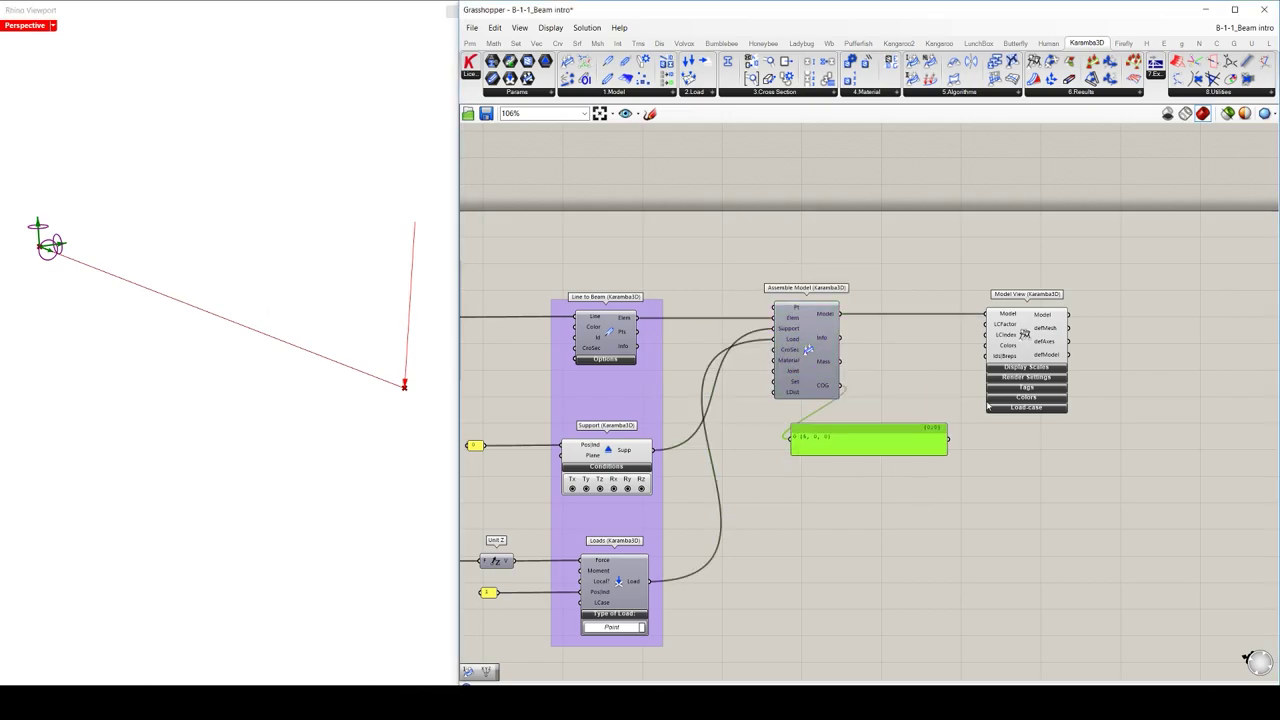
scroll(1057, 392, up, 3)
click(1057, 389)
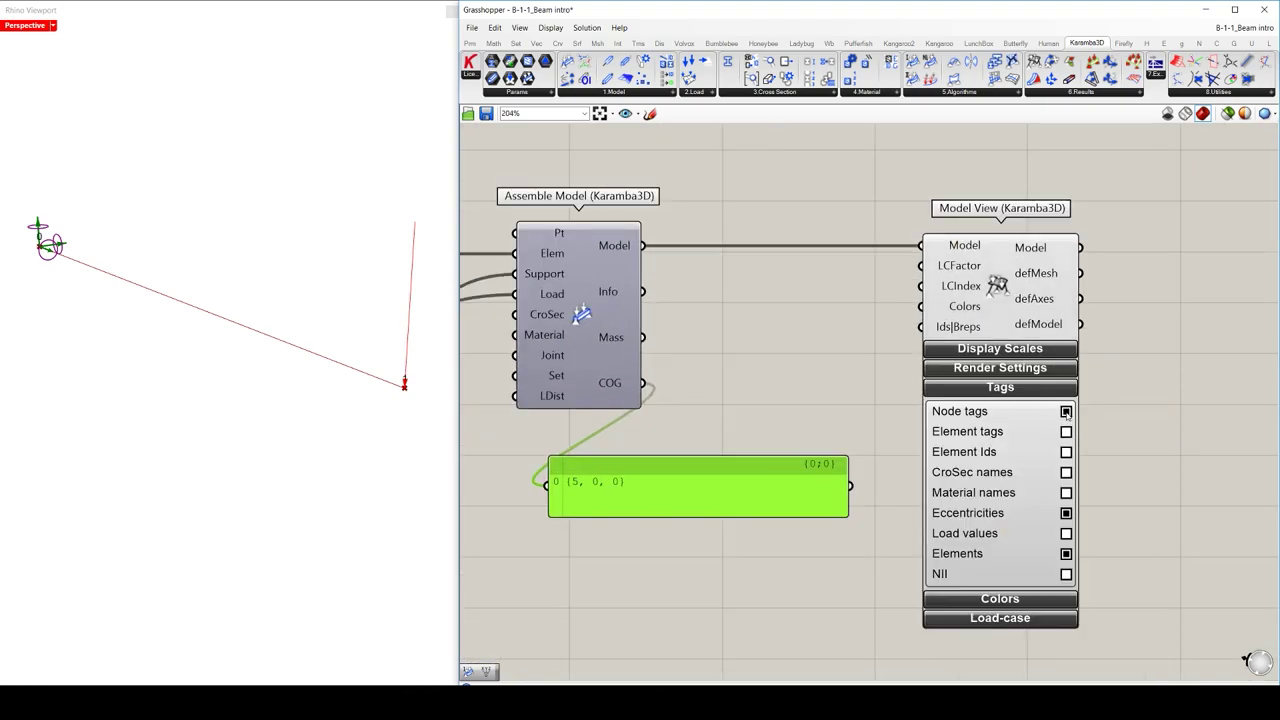
right_drag(383, 437, 209, 337)
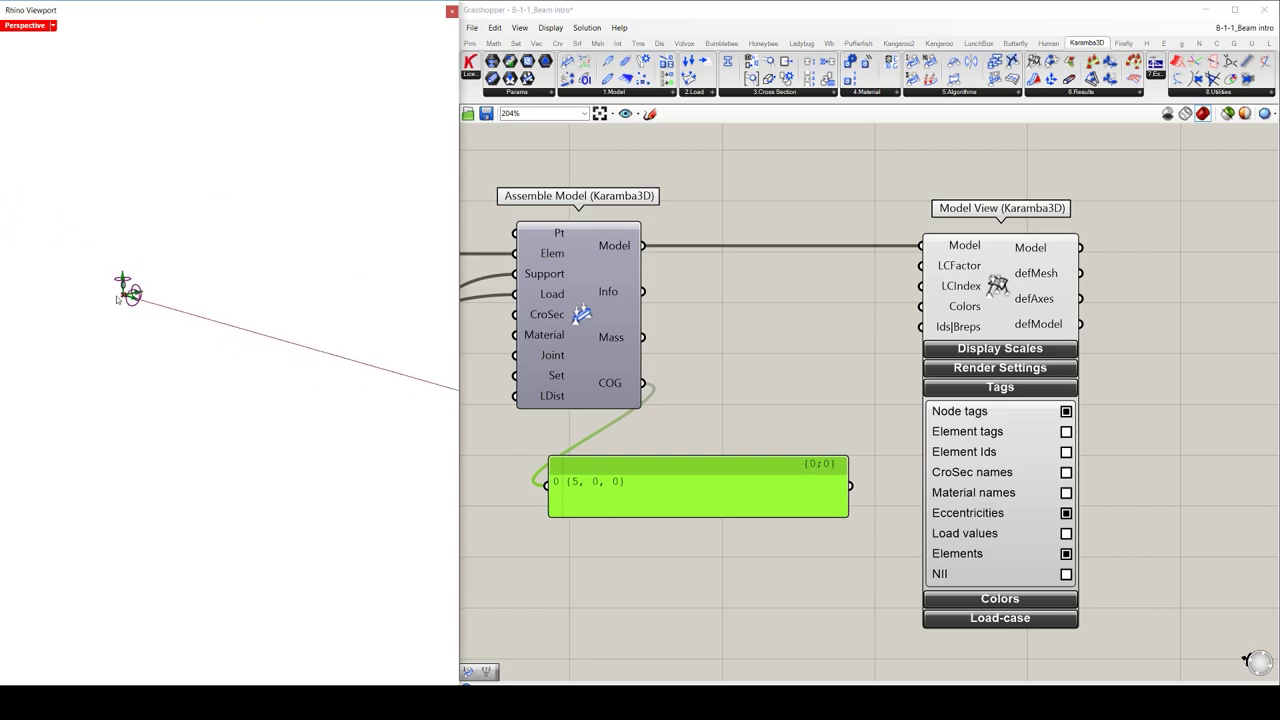
mouse_move(117, 299)
ctrl+right_down()
mouse_move(120, 180)
mouse_move(126, 283)
ctrl+right_up()
shift+right_drag(263, 350, 310, 335)
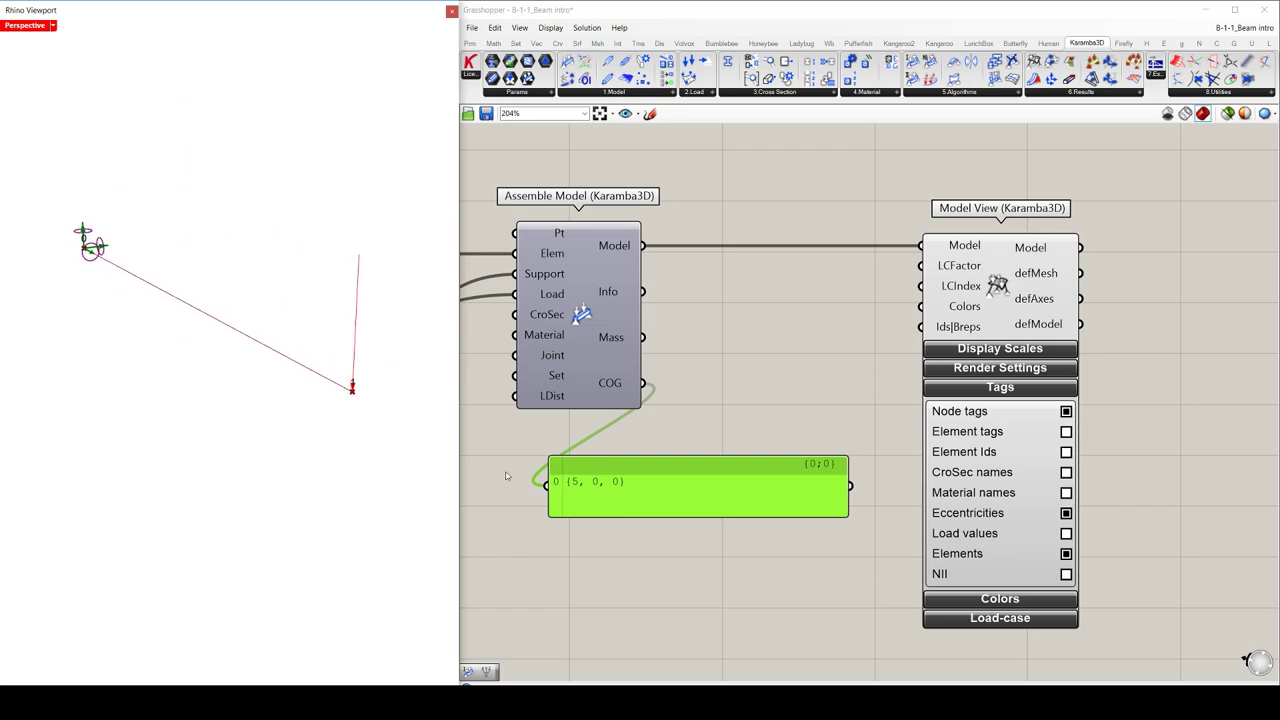
Step: Move the COG panel down and Model View further right on the canvas
click(573, 558)
drag(632, 500, 621, 553)
drag(991, 249, 1114, 249)
click(944, 212)
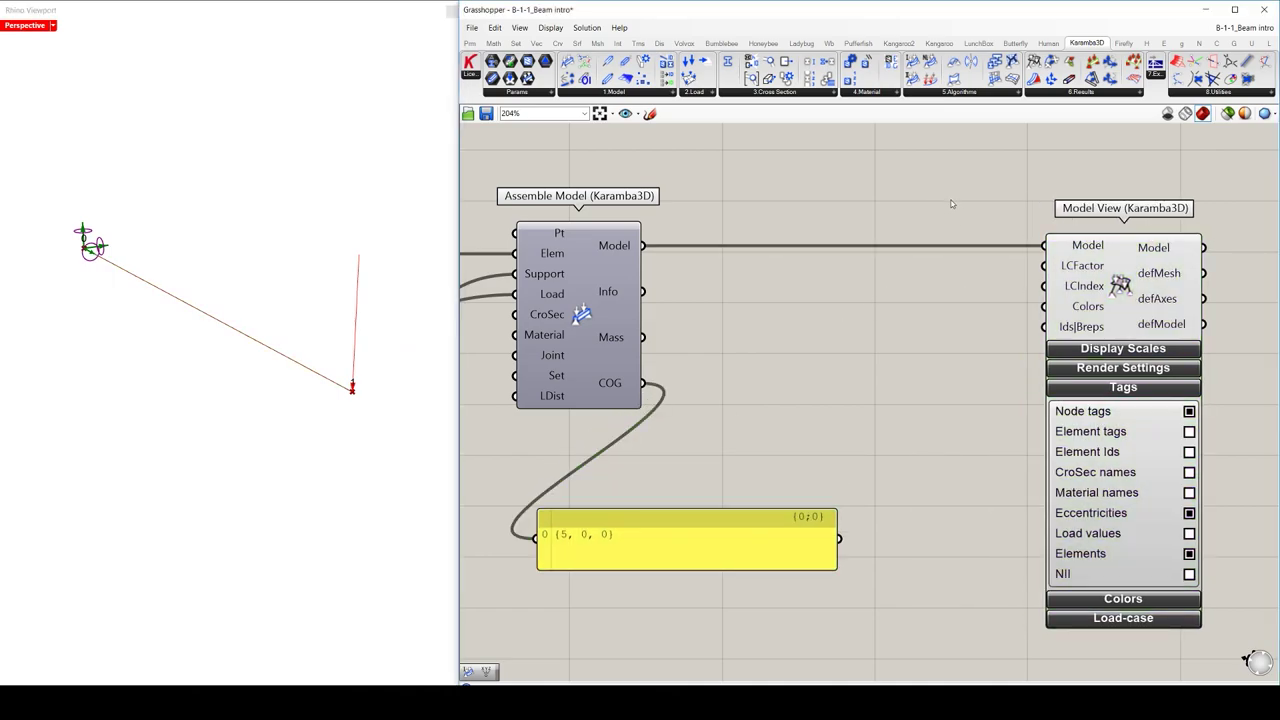
click(1014, 93)
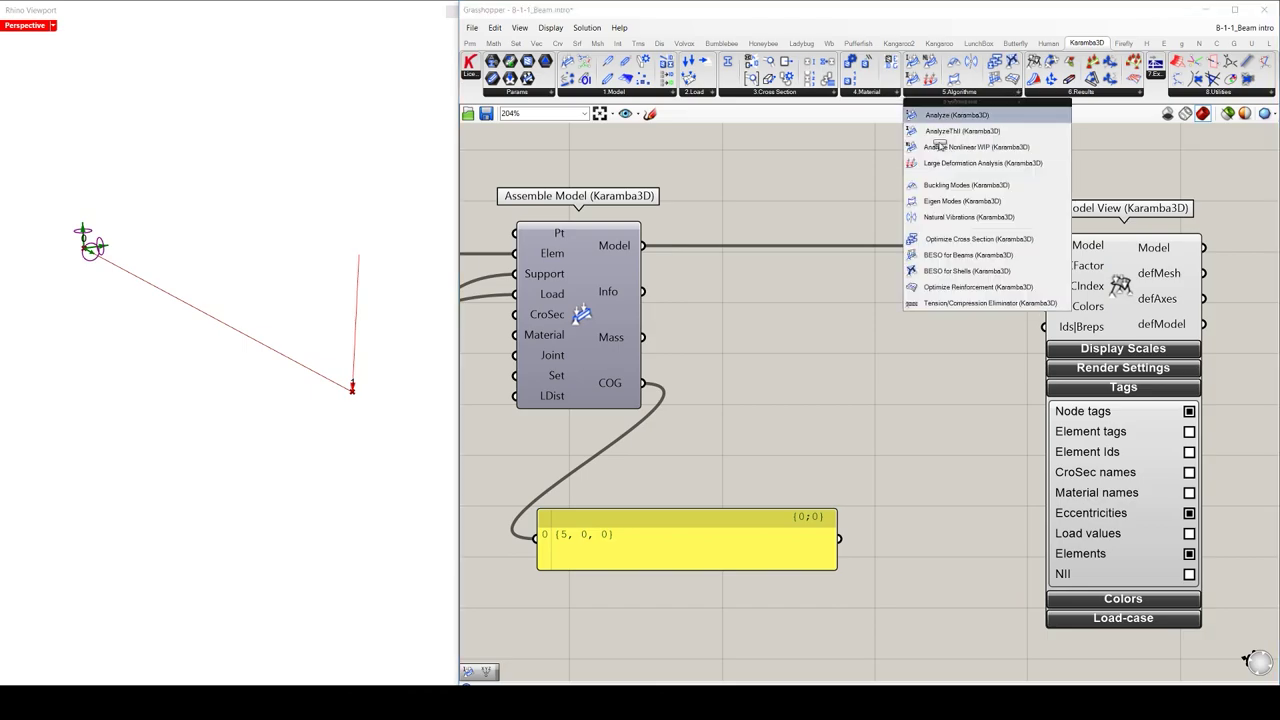
Step: Insert Analyze after Assemble Model and list Disp, G and Energy (75.218261, 0, 0.376021) in the panel
drag(950, 122, 837, 333)
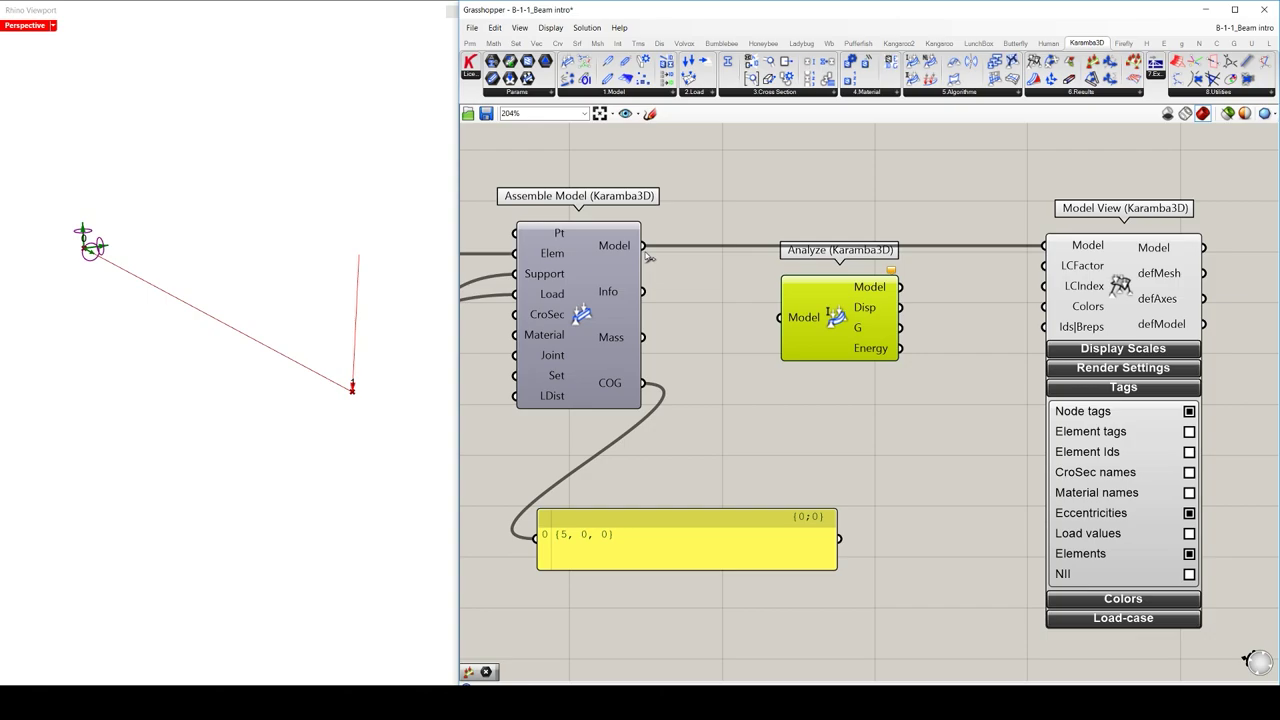
drag(645, 247, 796, 330)
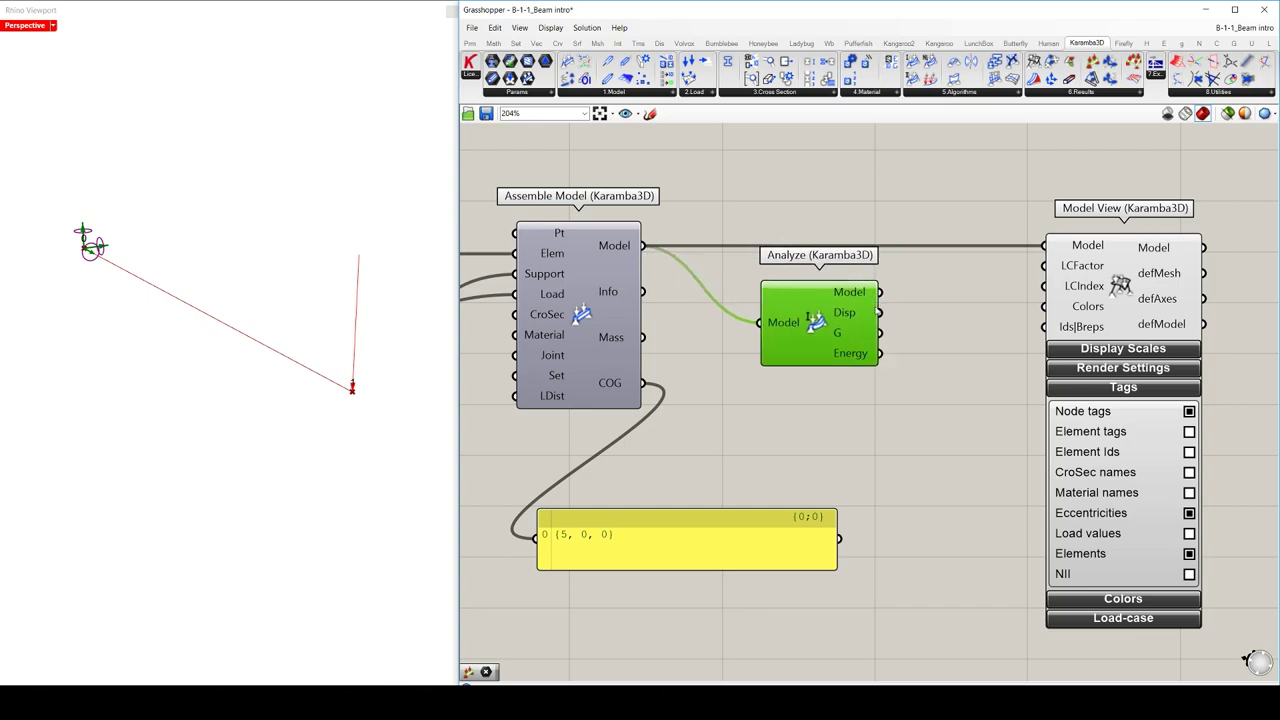
drag(879, 312, 537, 538)
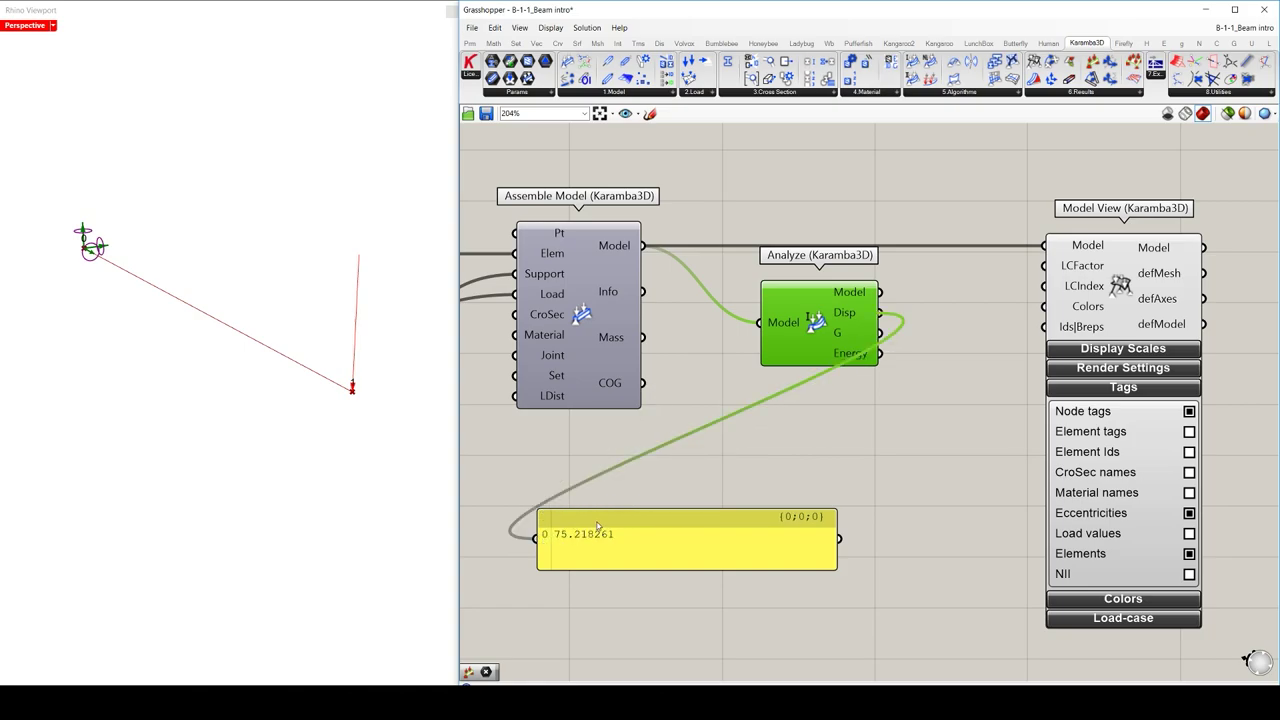
click(737, 510)
drag(737, 509, 937, 472)
shift+drag(880, 333, 737, 500)
shift+drag(880, 353, 737, 500)
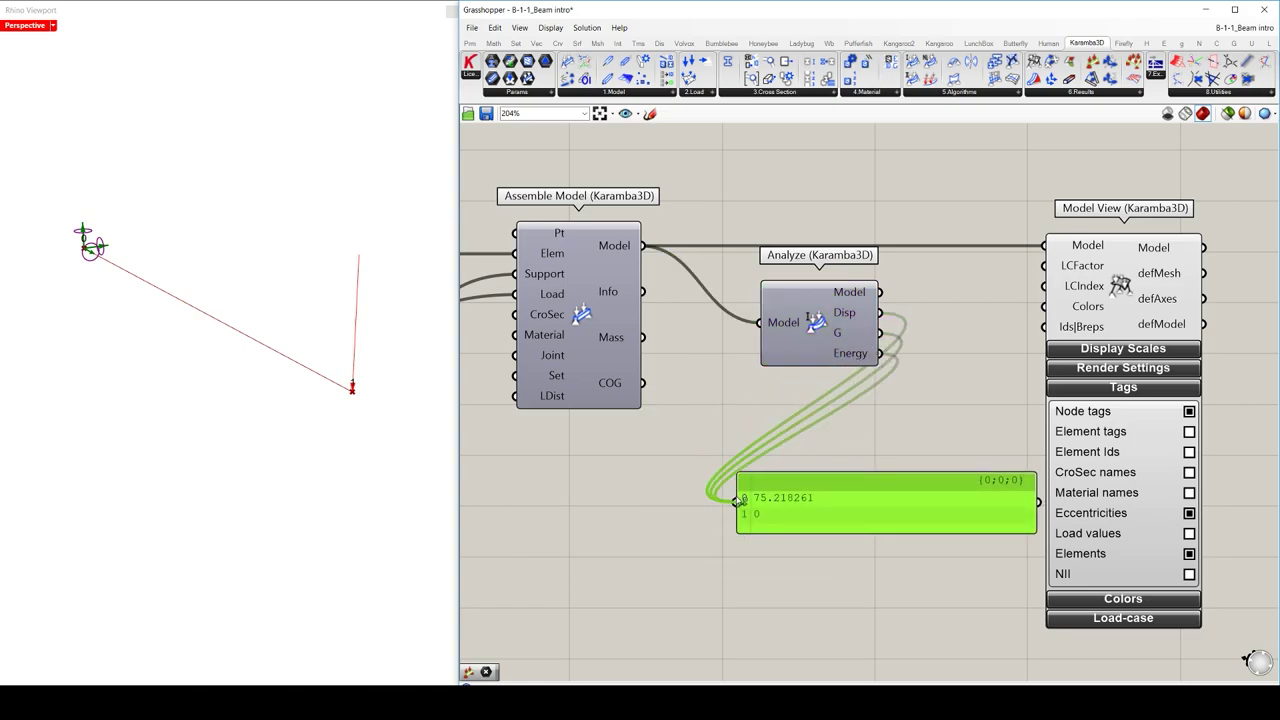
drag(832, 532, 844, 614)
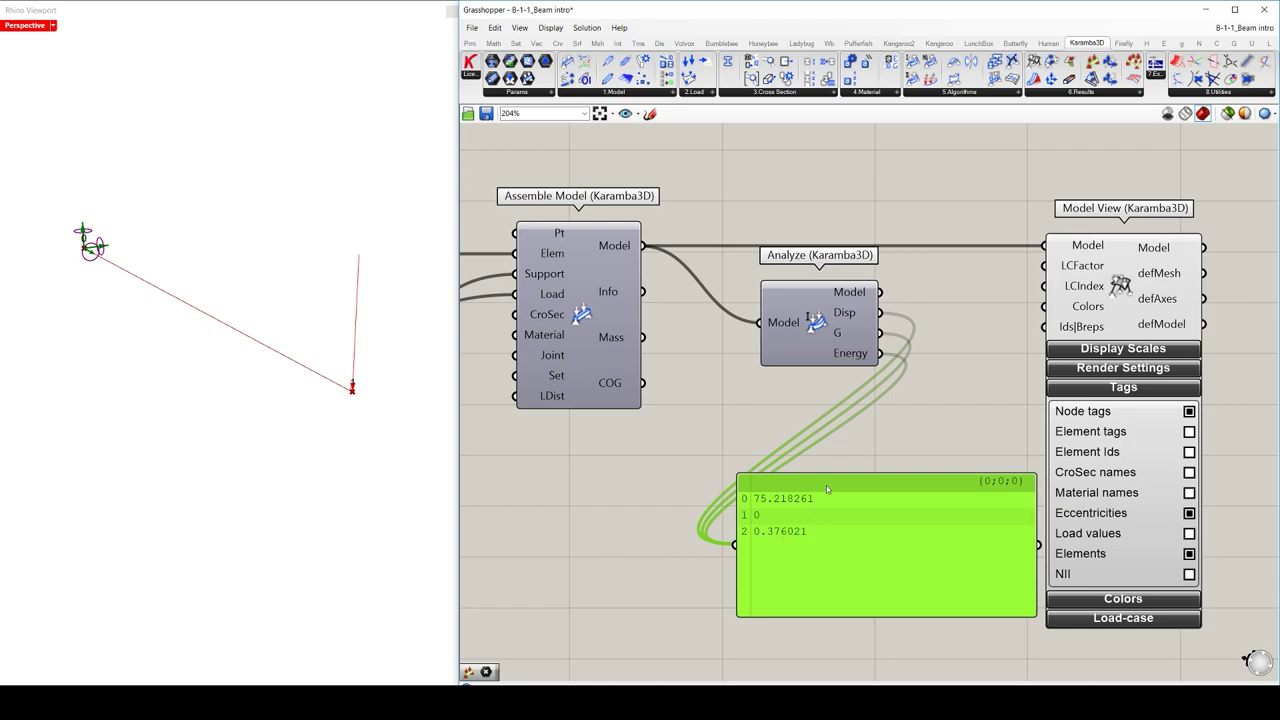
drag(826, 485, 794, 411)
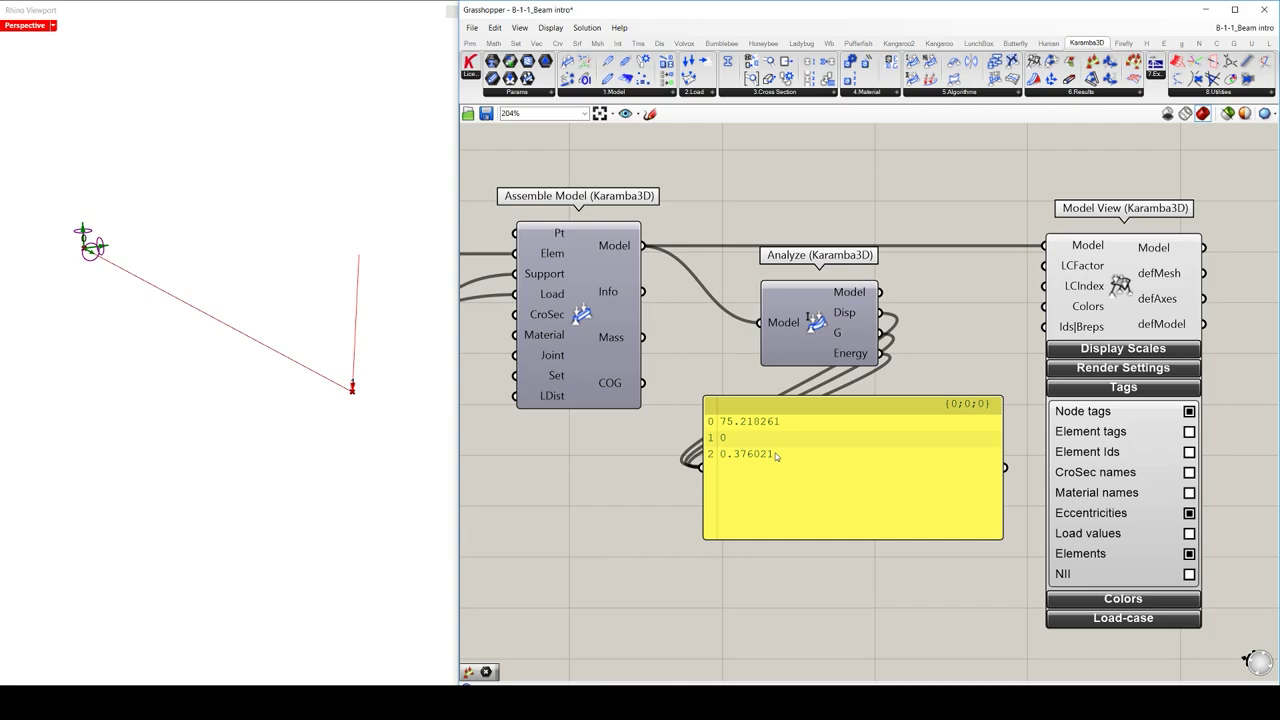
drag(818, 414, 807, 398)
Step: Wire Analyze's Model output into Model View
click(852, 569)
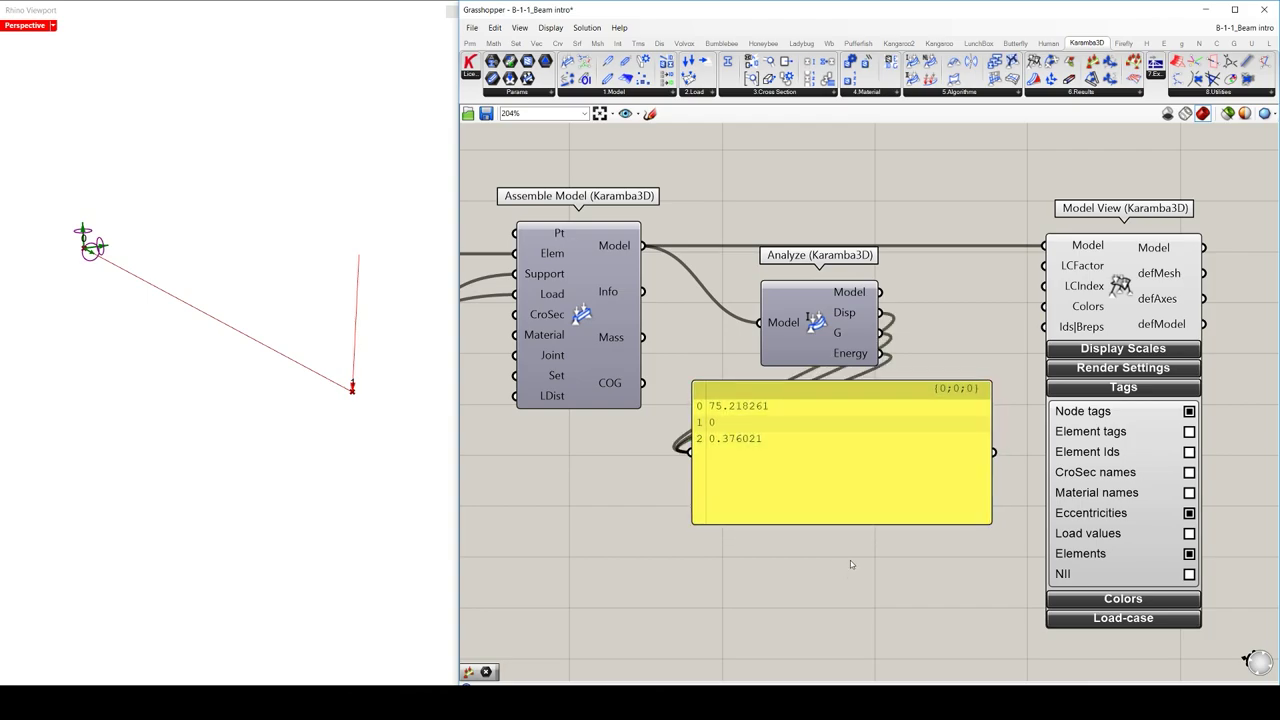
right_drag(860, 568, 713, 575)
drag(937, 326, 958, 326)
click(866, 314)
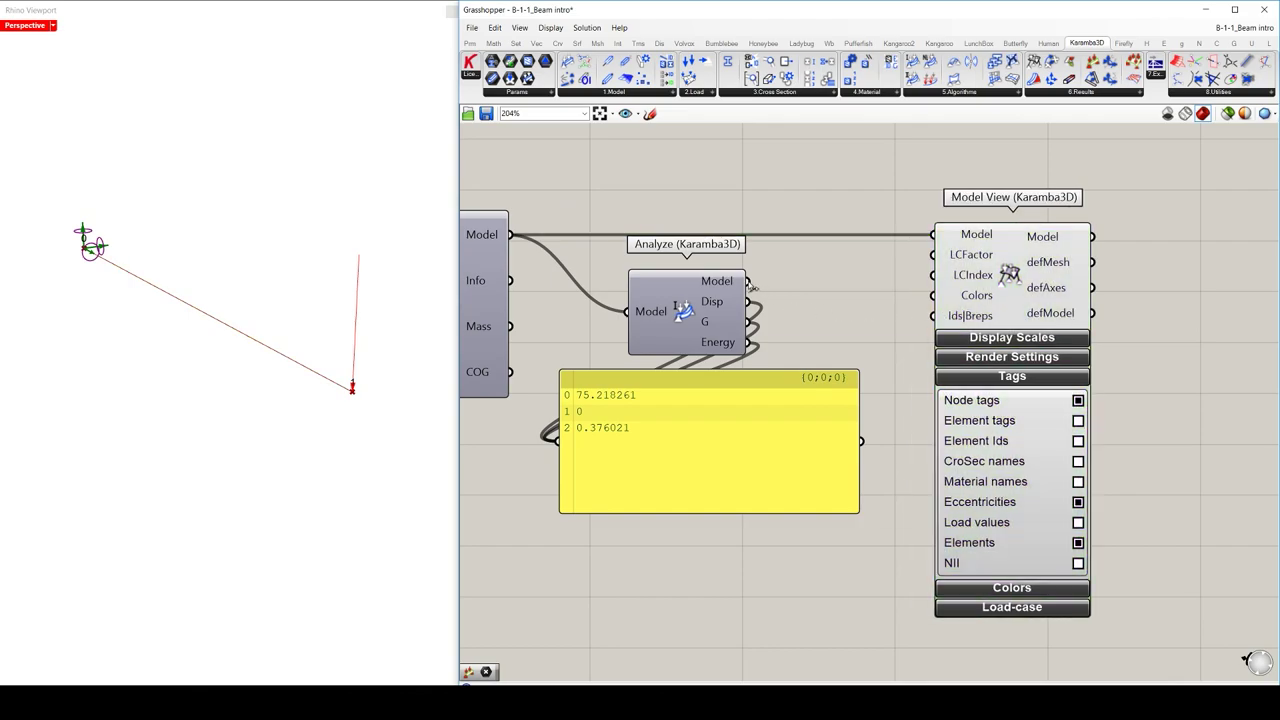
drag(755, 289, 933, 235)
Step: Lower Model View's deformation scale to about 3.59 and toggle the deformed shape off and on
click(964, 248)
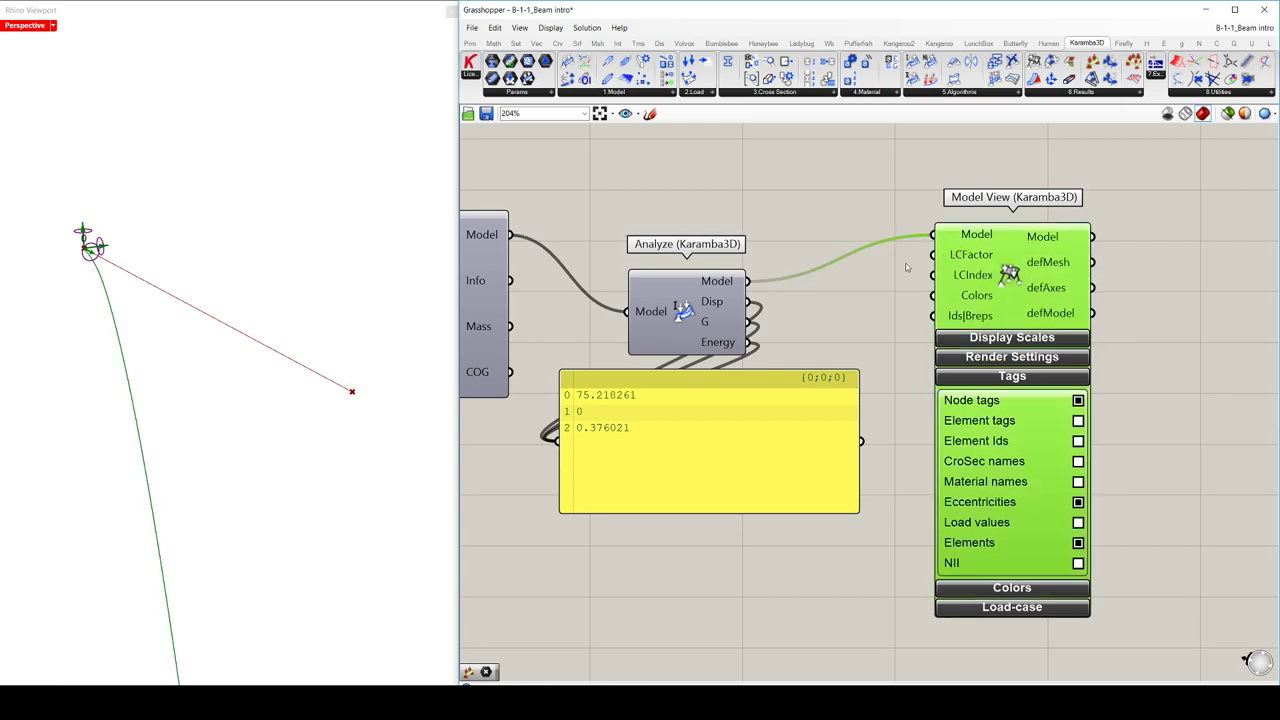
right_drag(406, 387, 329, 374)
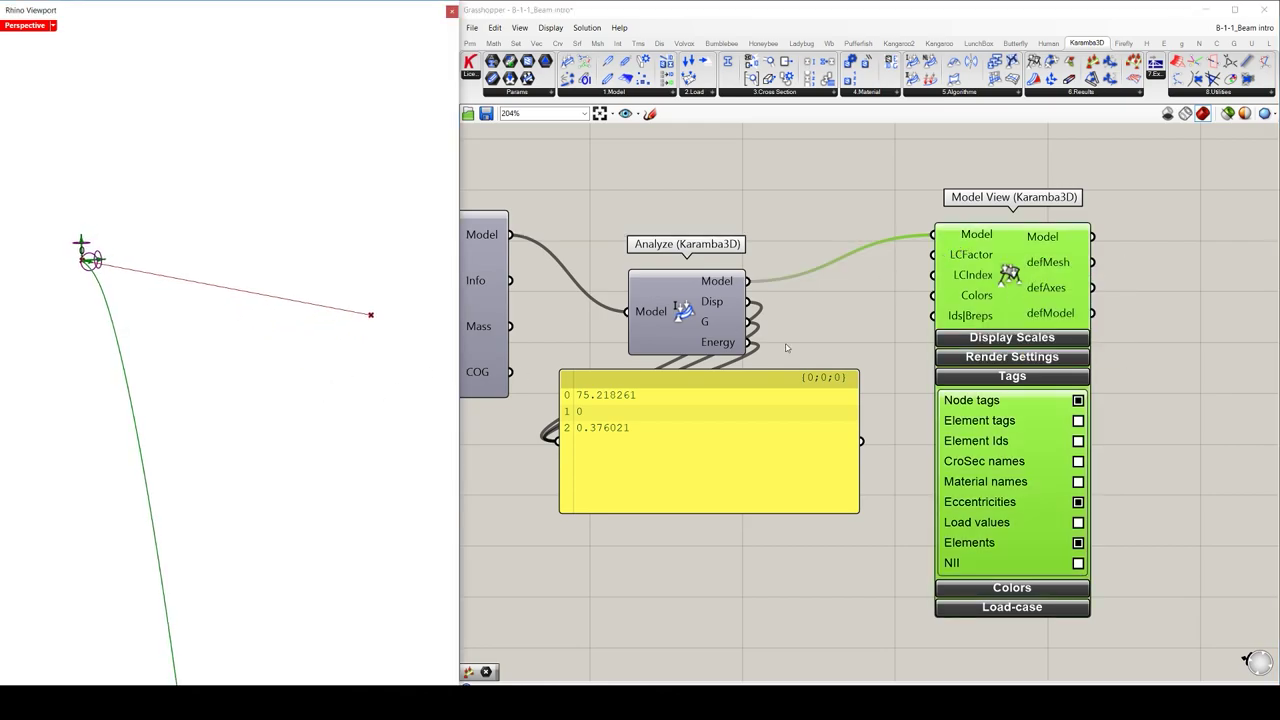
click(1038, 340)
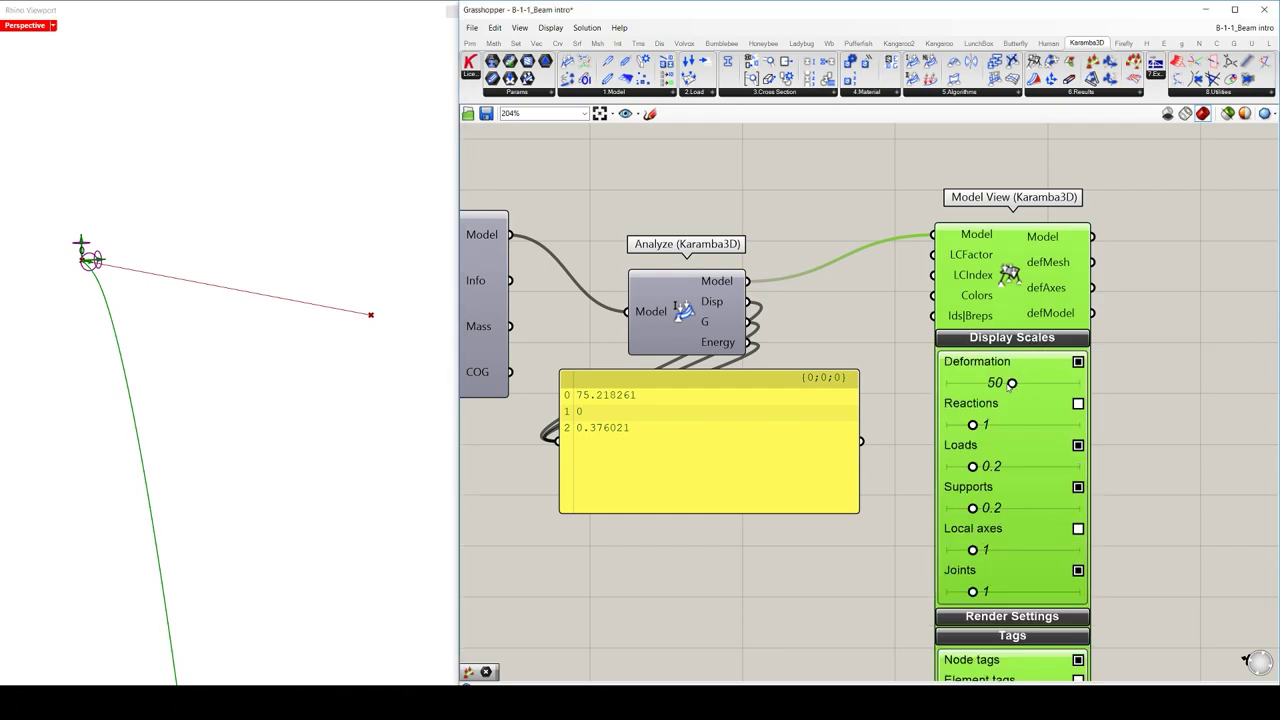
drag(1011, 383, 952, 386)
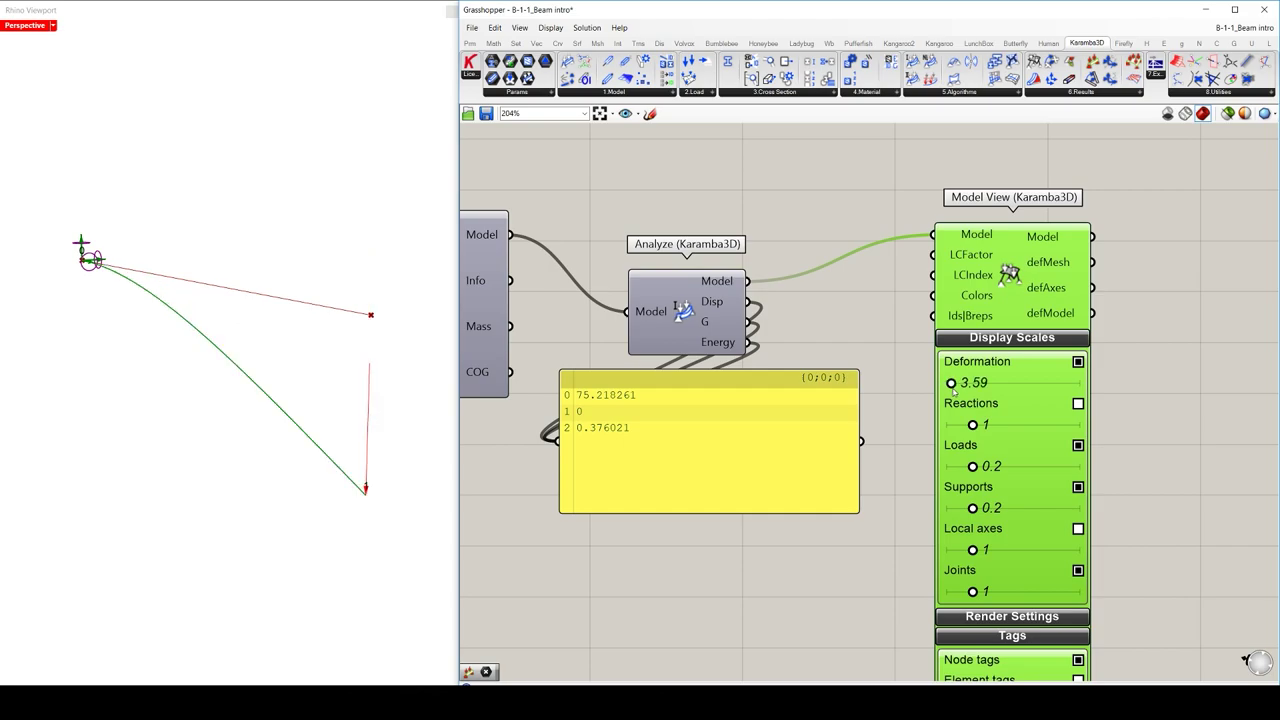
click(1078, 362)
click(1078, 362)
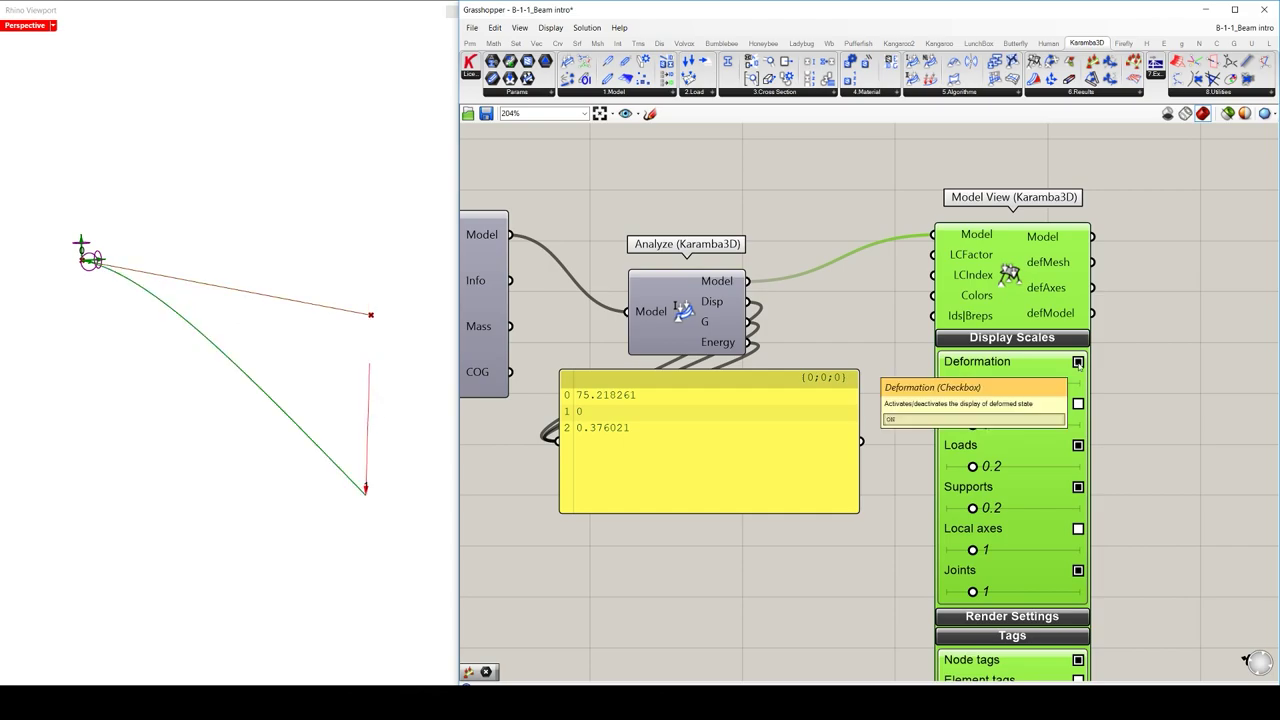
Step: Set the Deformation slider maximum to 5, then drag it down to 0
double_click(952, 384)
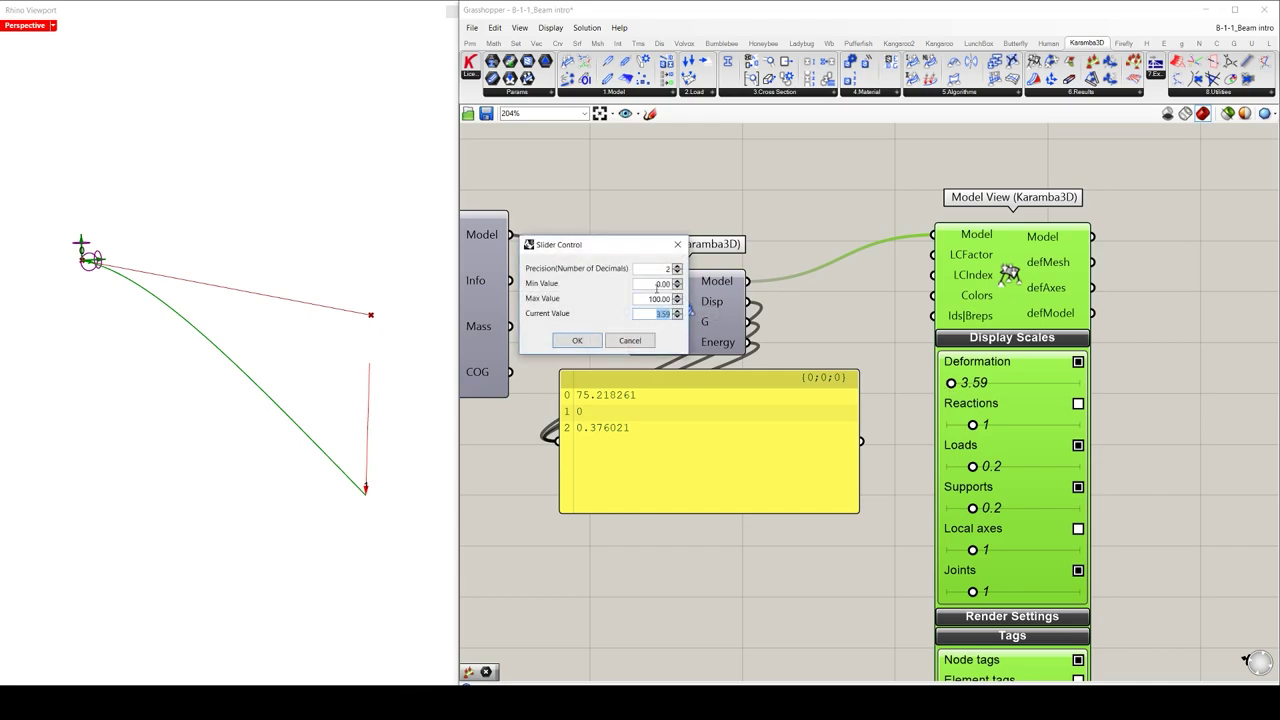
drag(647, 299, 679, 299)
text(5)
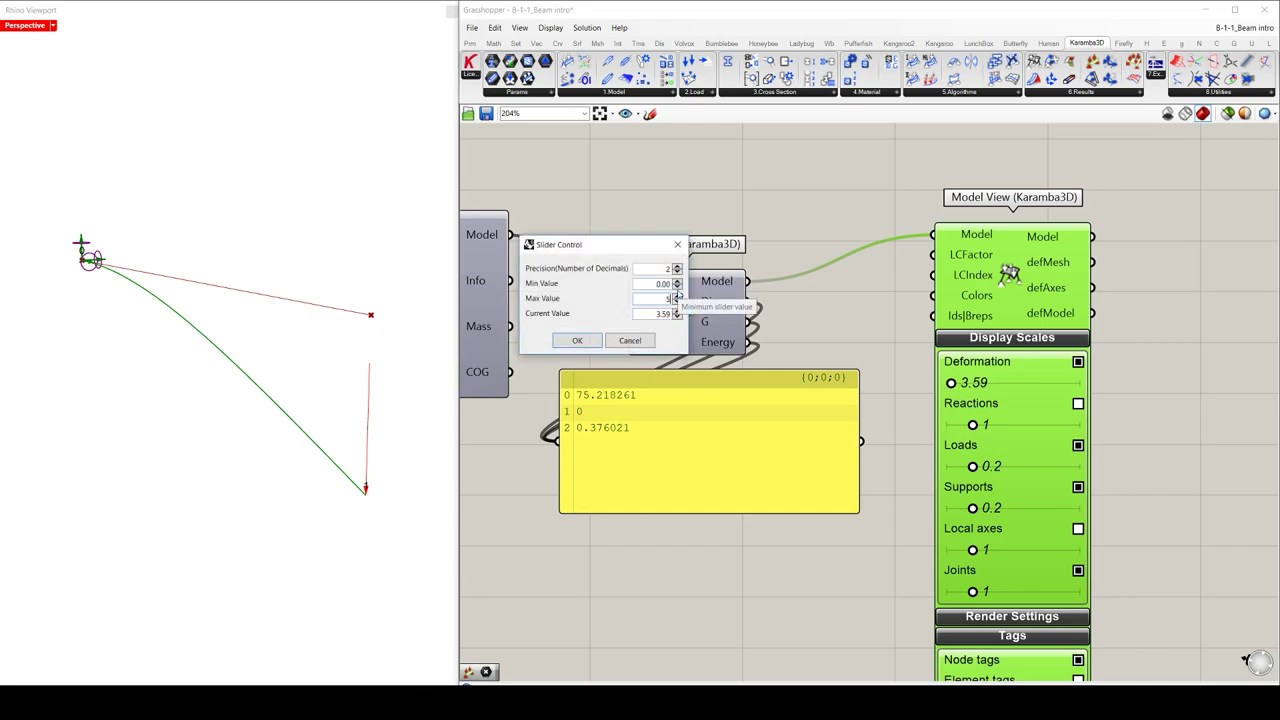
click(577, 341)
double_click(589, 341)
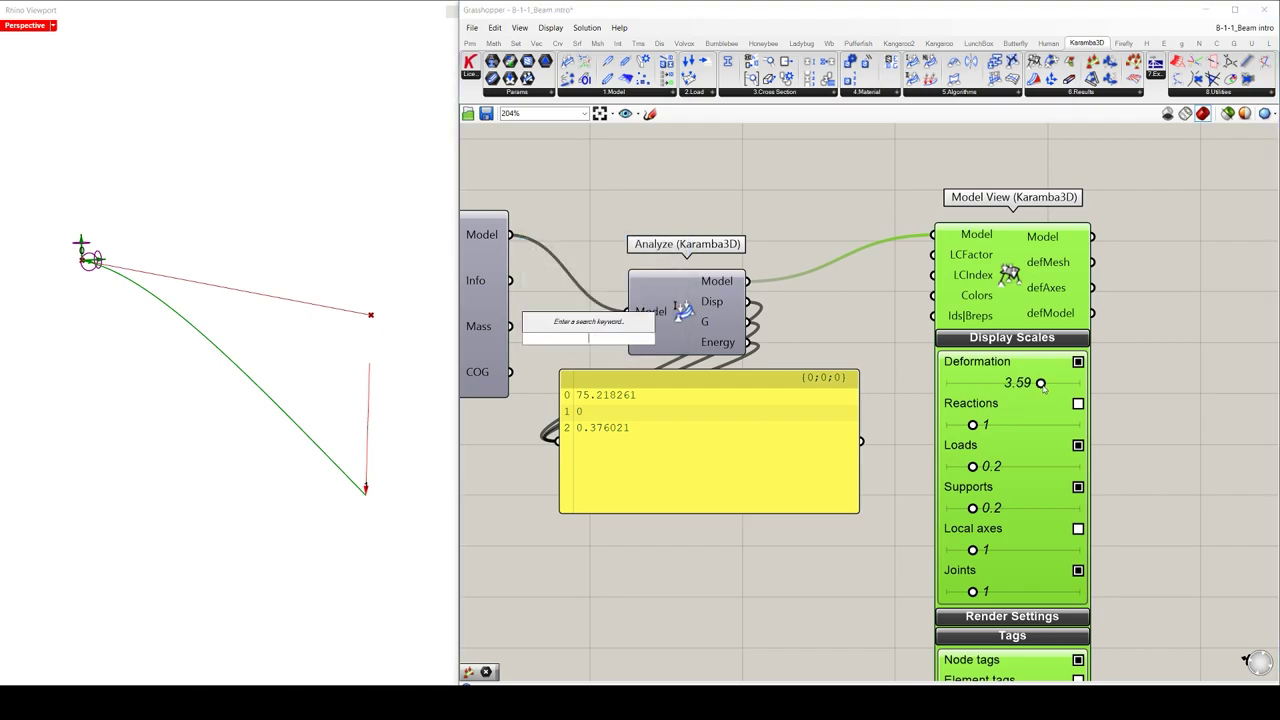
drag(1041, 383, 910, 389)
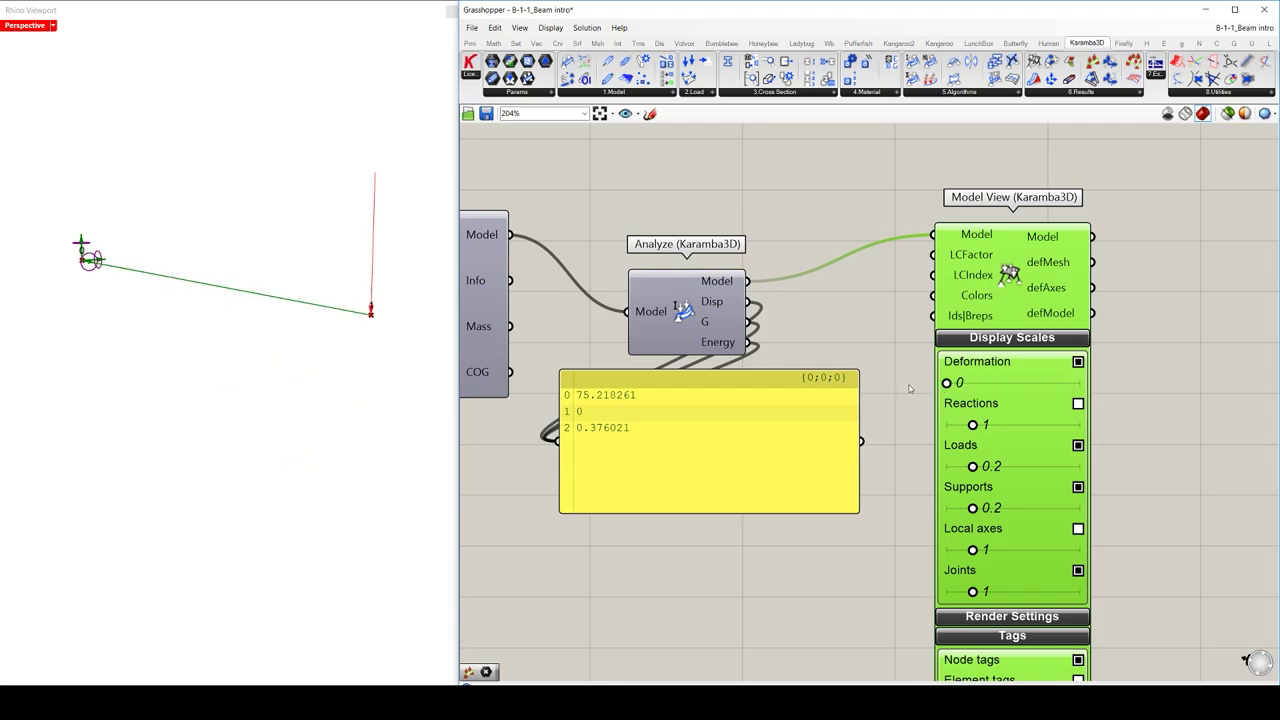
Step: Turn on support reactions at scale 0.04, showing 1.00 and -10.00 labels at the support
click(1078, 404)
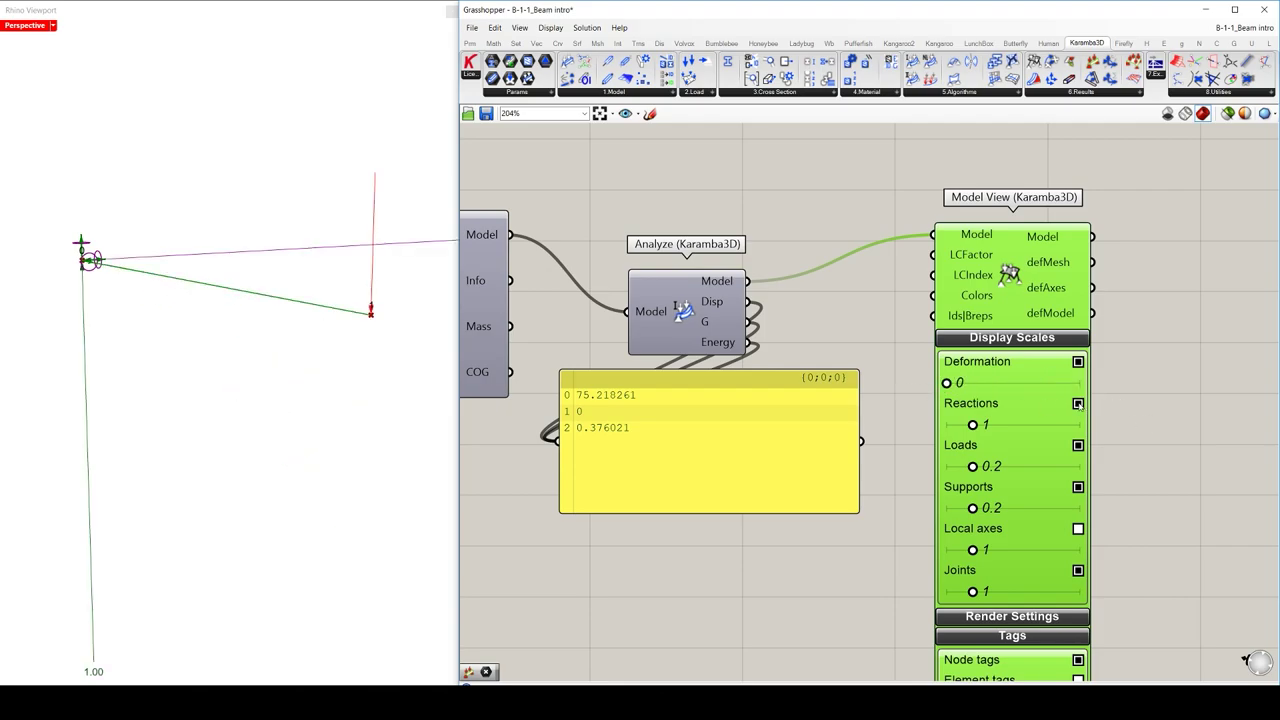
drag(973, 427, 946, 441)
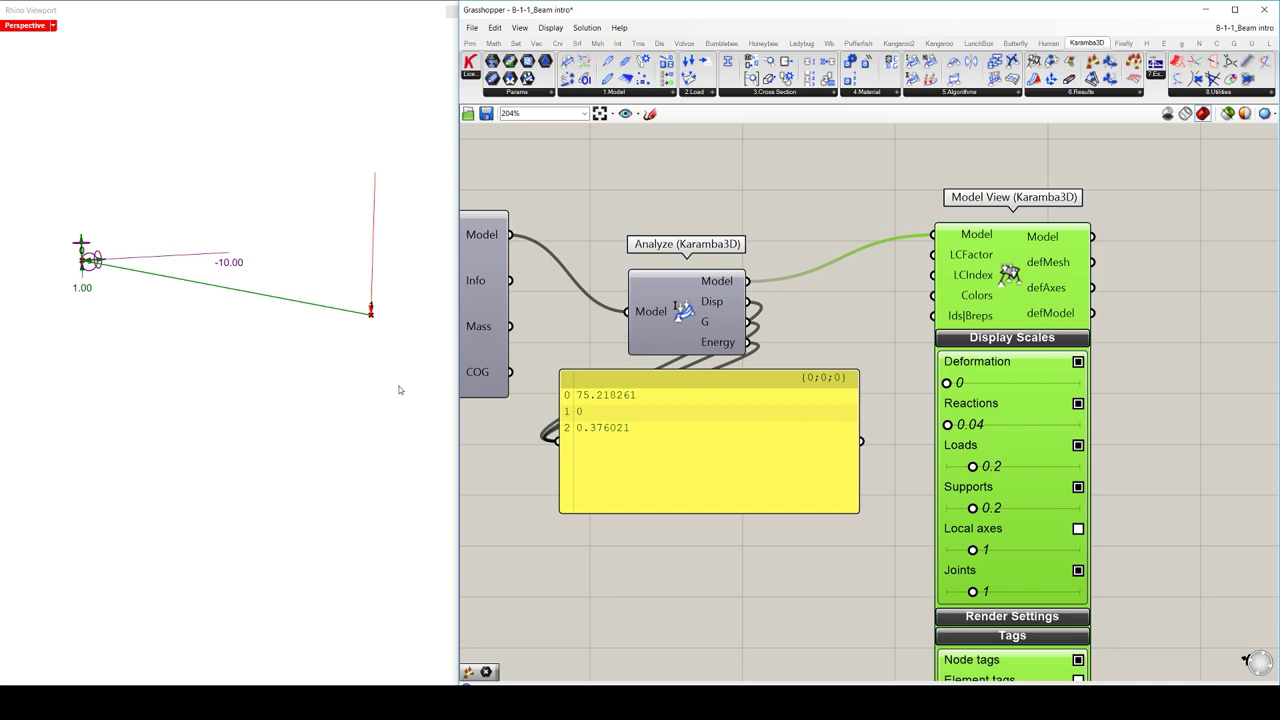
click(250, 352)
scroll(258, 355, up, 2)
right_drag(258, 355, 240, 357)
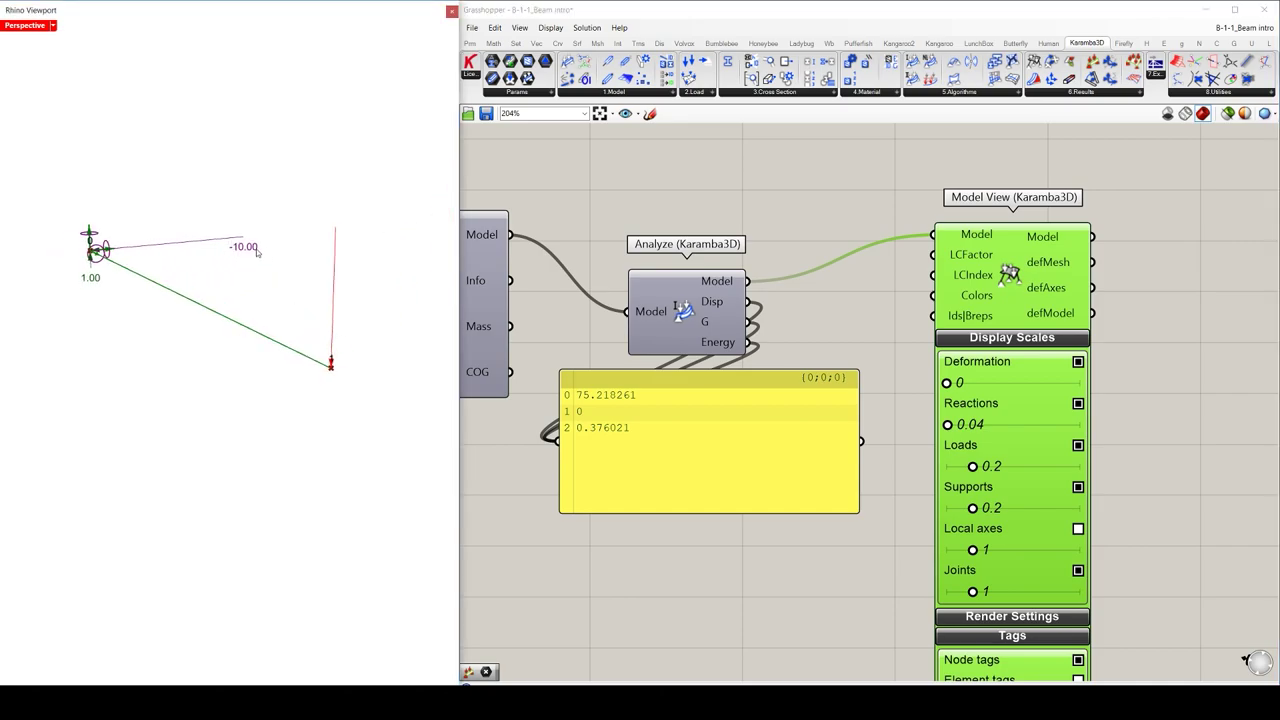
Step: Move the Model View component lower on the canvas
click(737, 529)
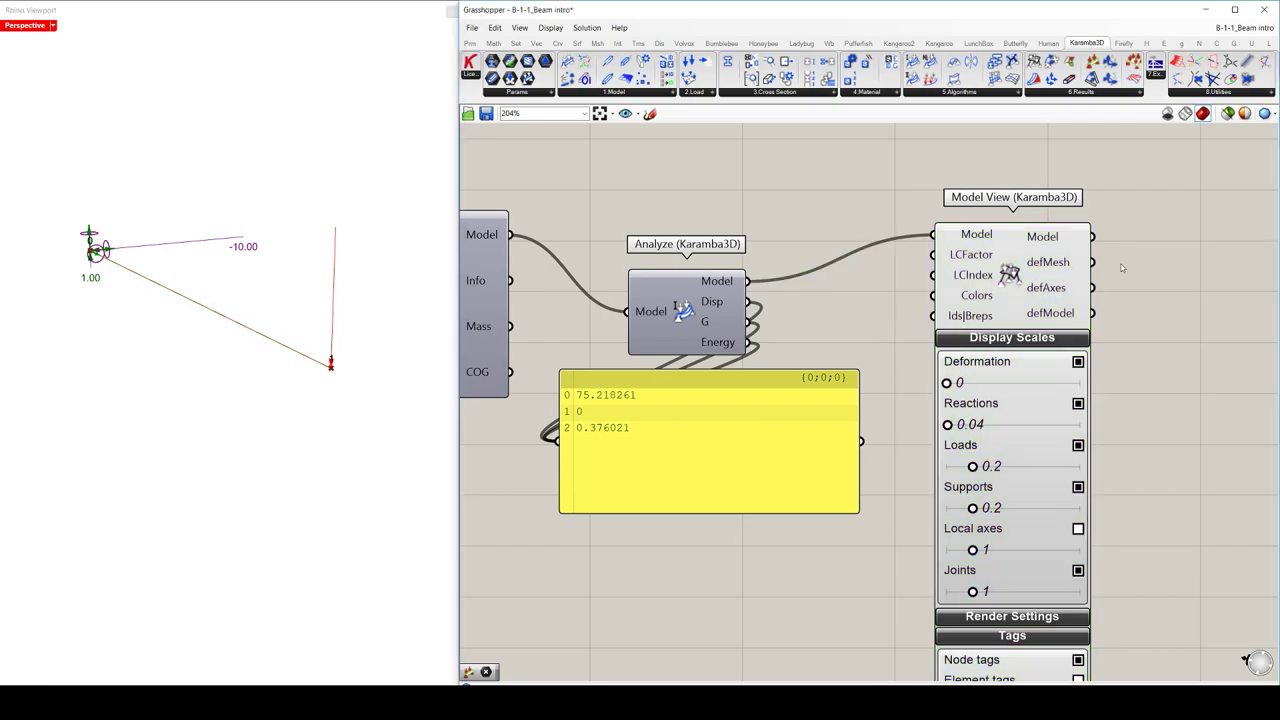
right_drag(1150, 296, 1056, 264)
drag(907, 210, 926, 253)
click(1085, 100)
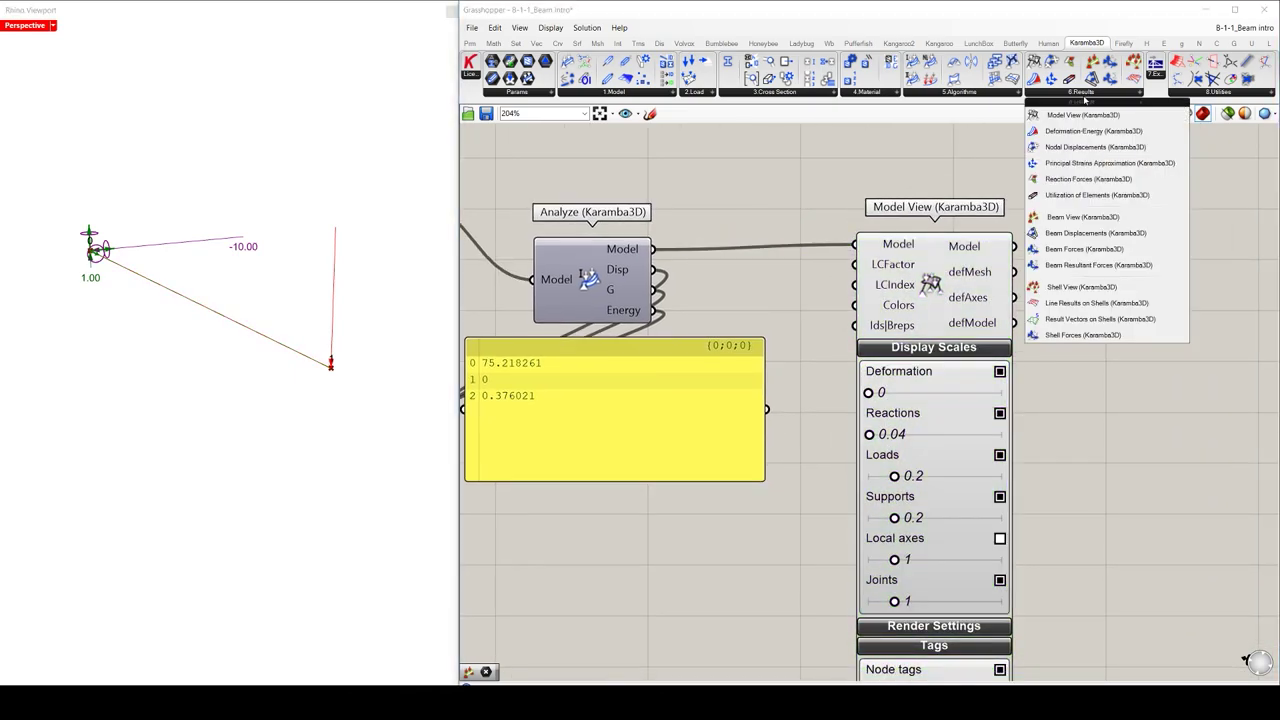
Step: Add a Beam View component and feed Model View's Model output into it
click(1075, 218)
click(1140, 296)
right_drag(1170, 373, 1020, 340)
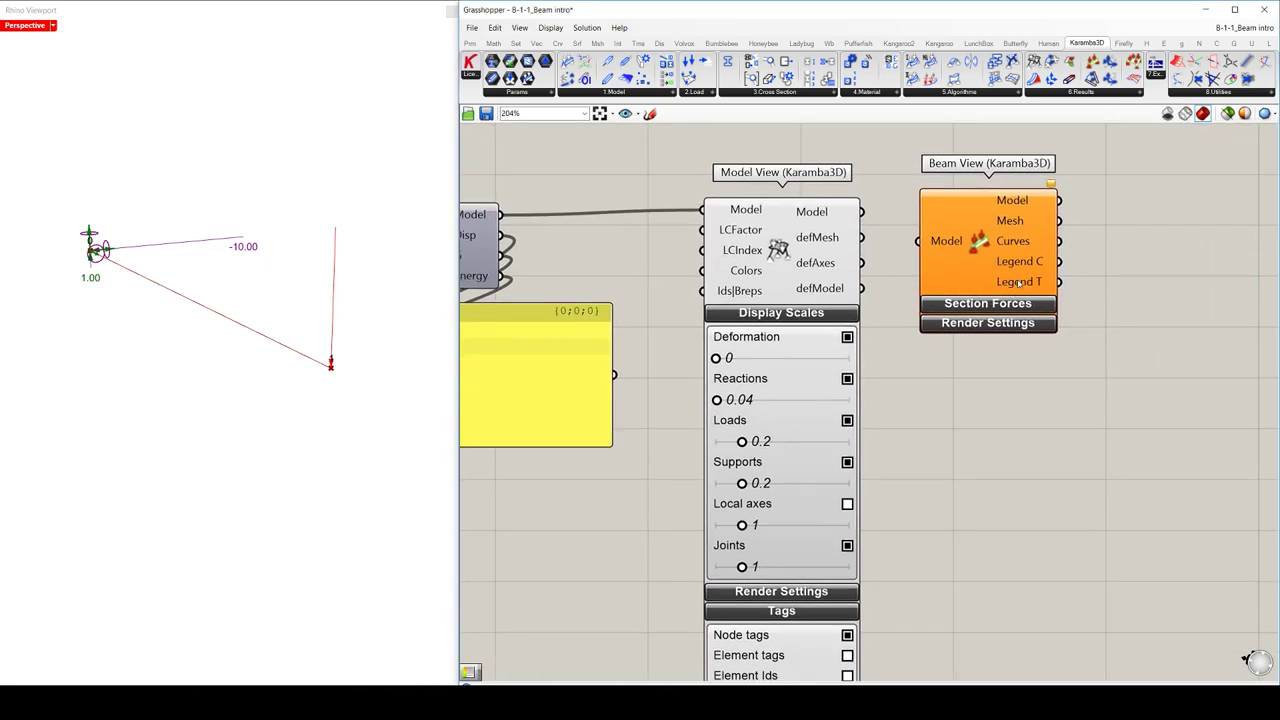
drag(1017, 288, 1075, 294)
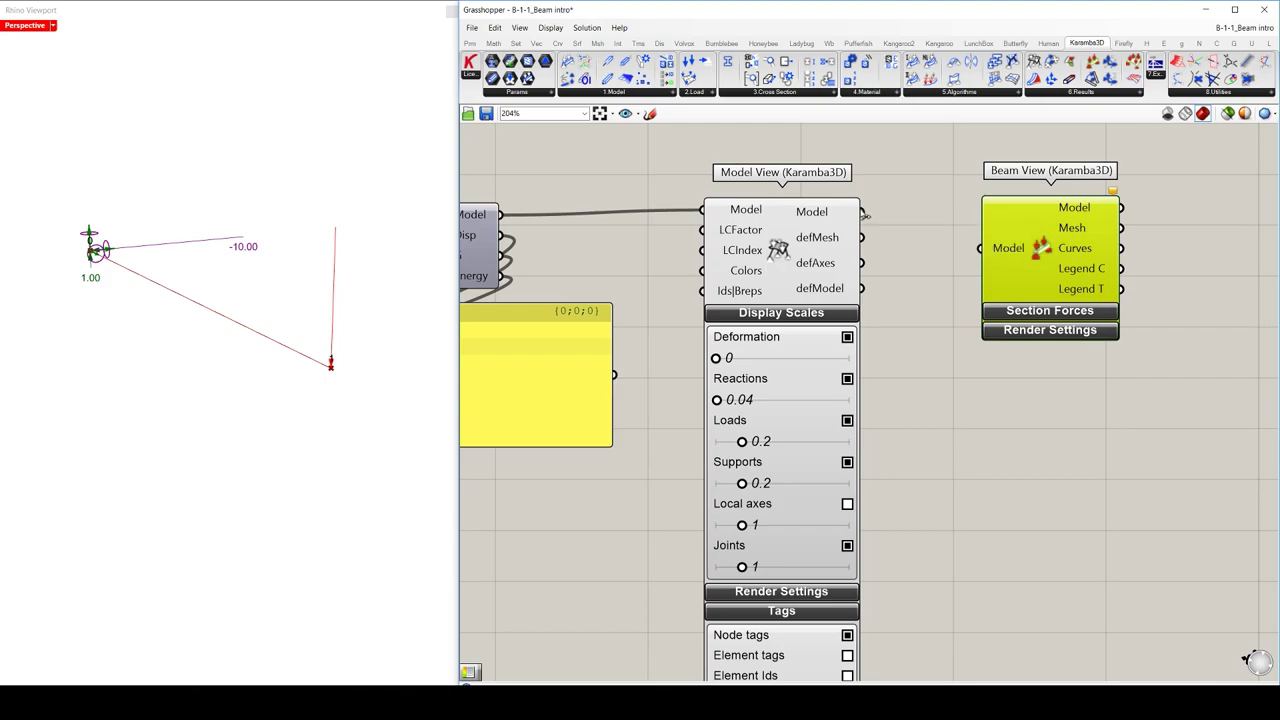
drag(864, 213, 1002, 235)
click(1050, 411)
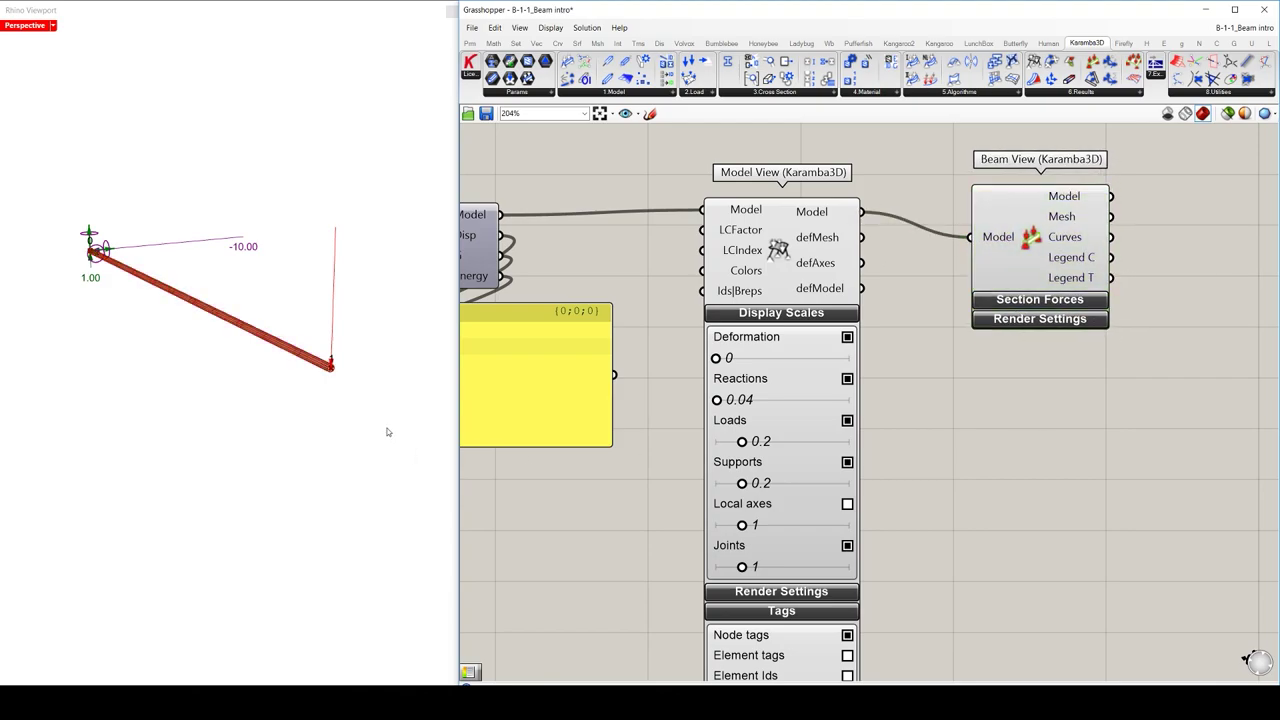
right_drag(386, 431, 333, 412)
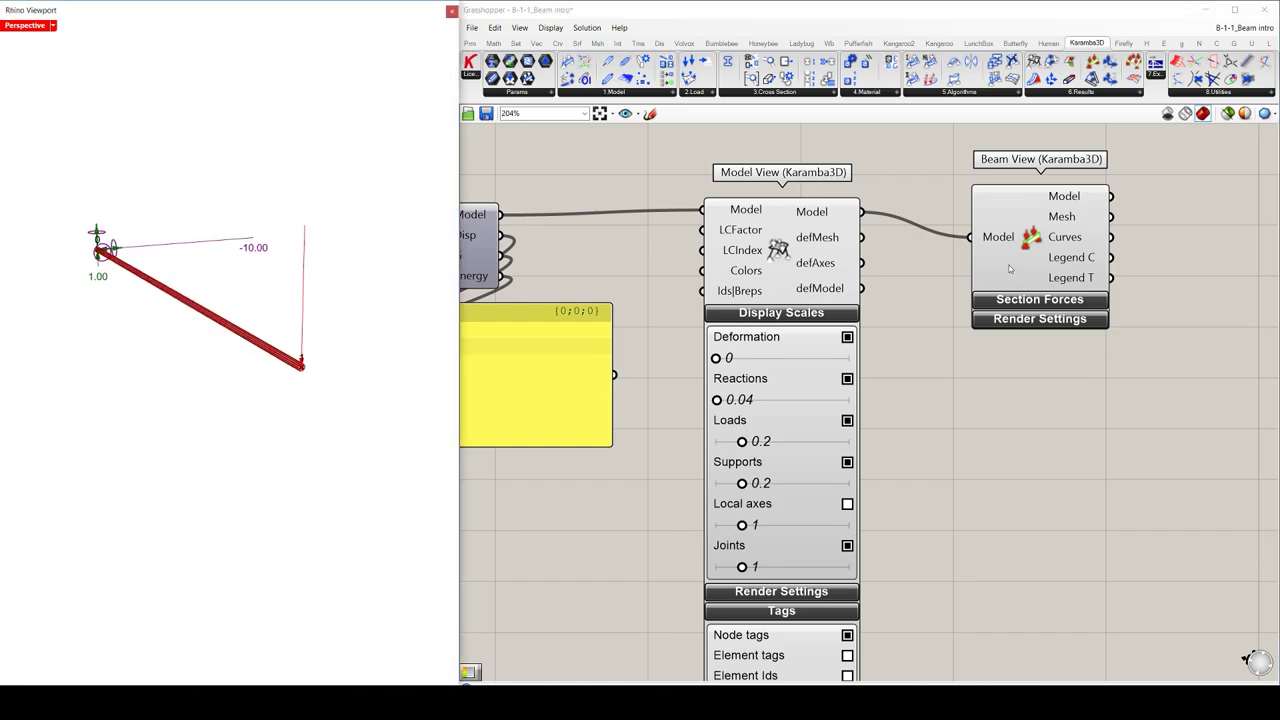
Step: Colour the beam by Axial Stress and raise the deformation scale to 1.9
click(1030, 320)
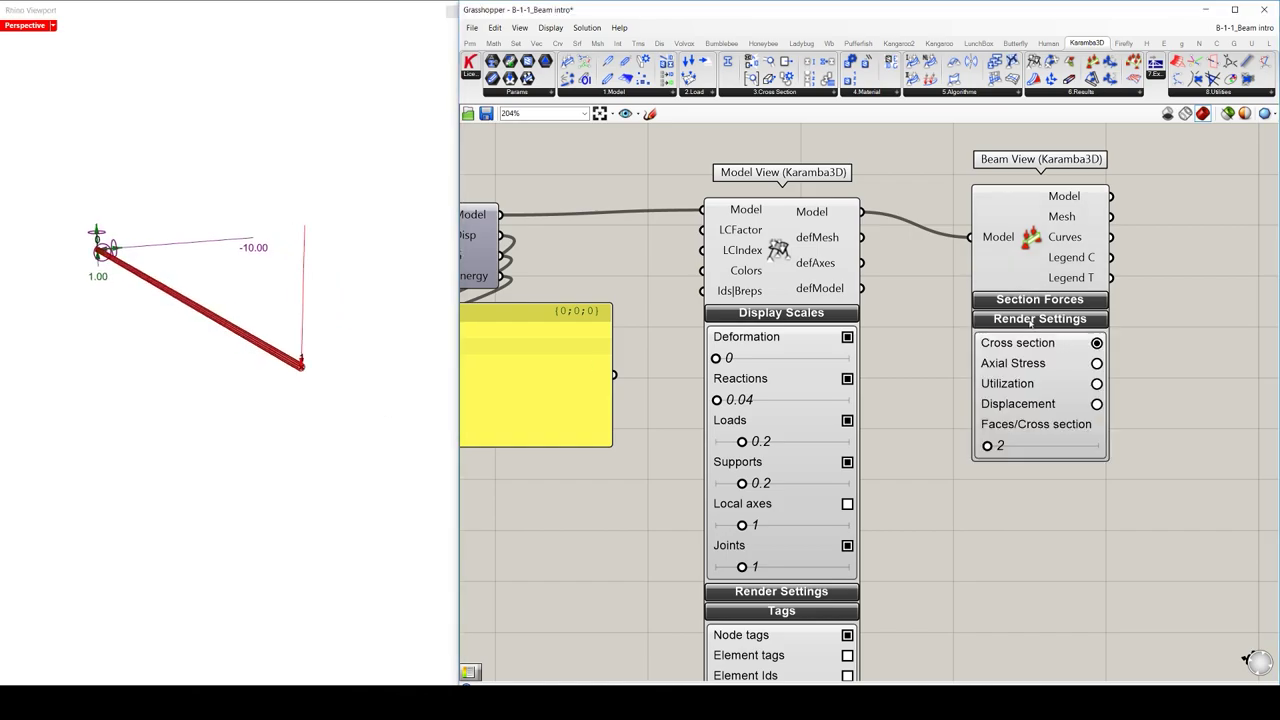
click(1097, 364)
right_drag(388, 402, 330, 405)
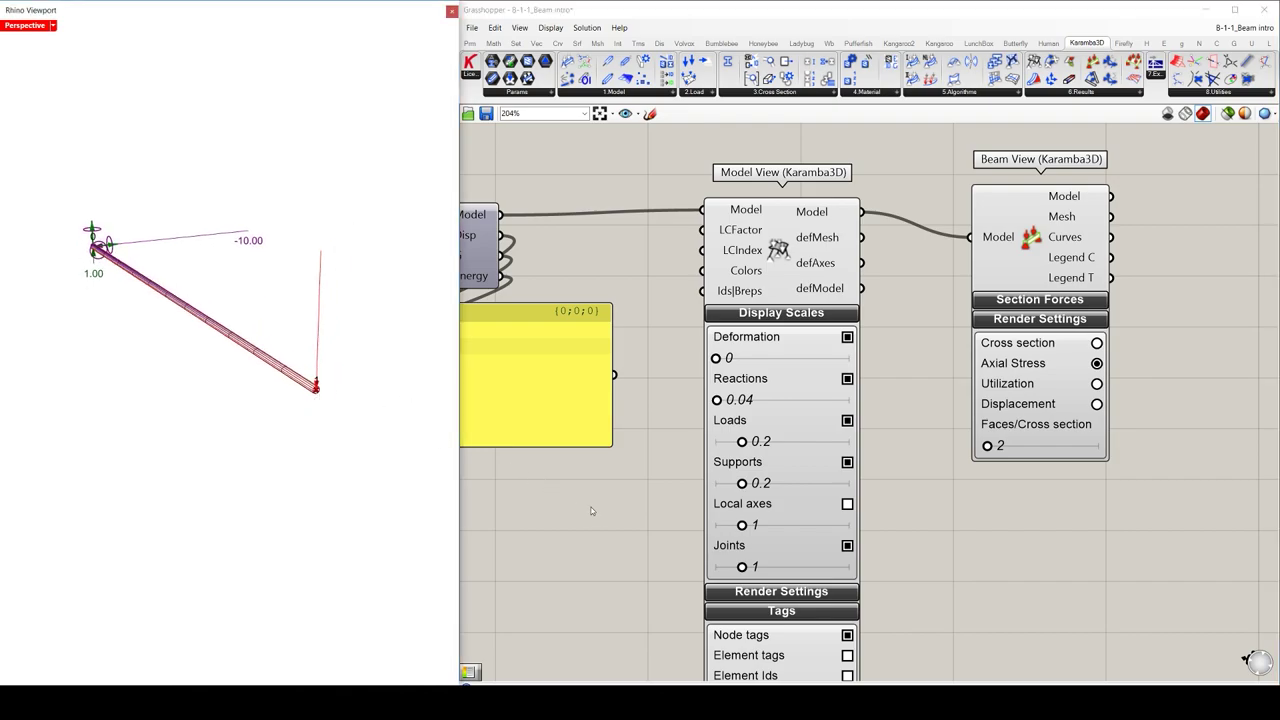
click(588, 509)
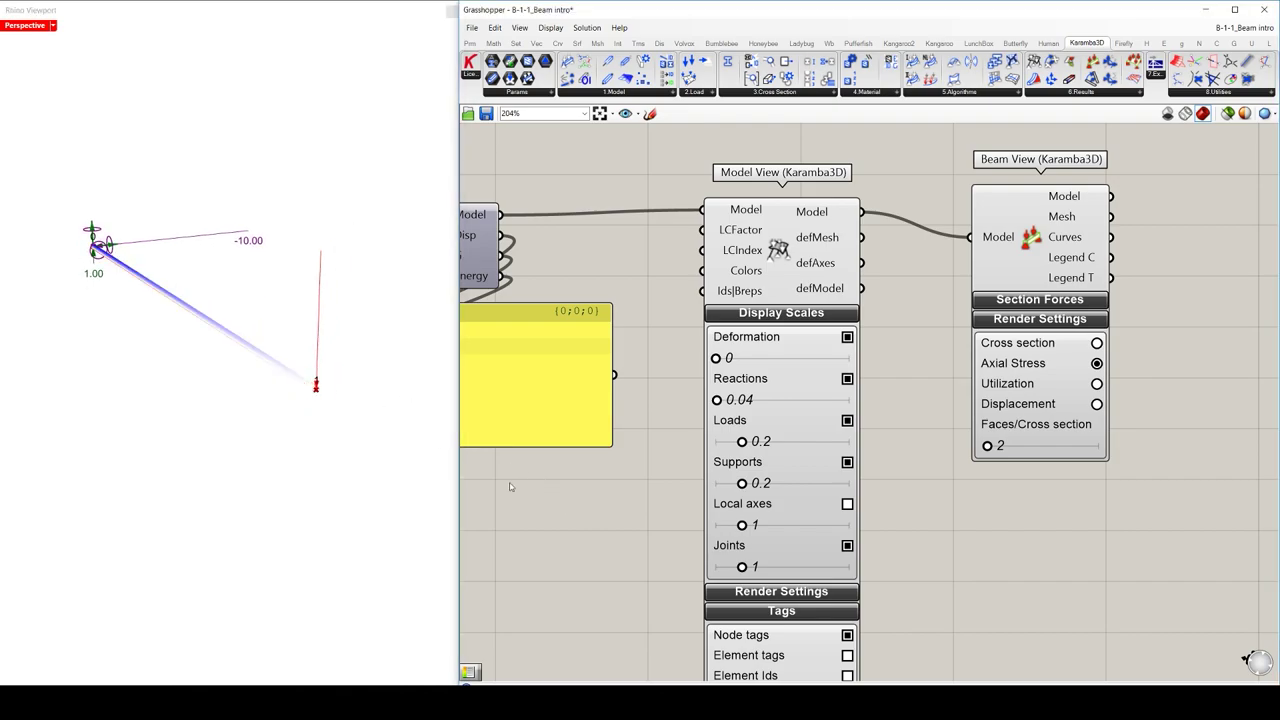
right_drag(302, 413, 314, 371)
drag(716, 359, 767, 362)
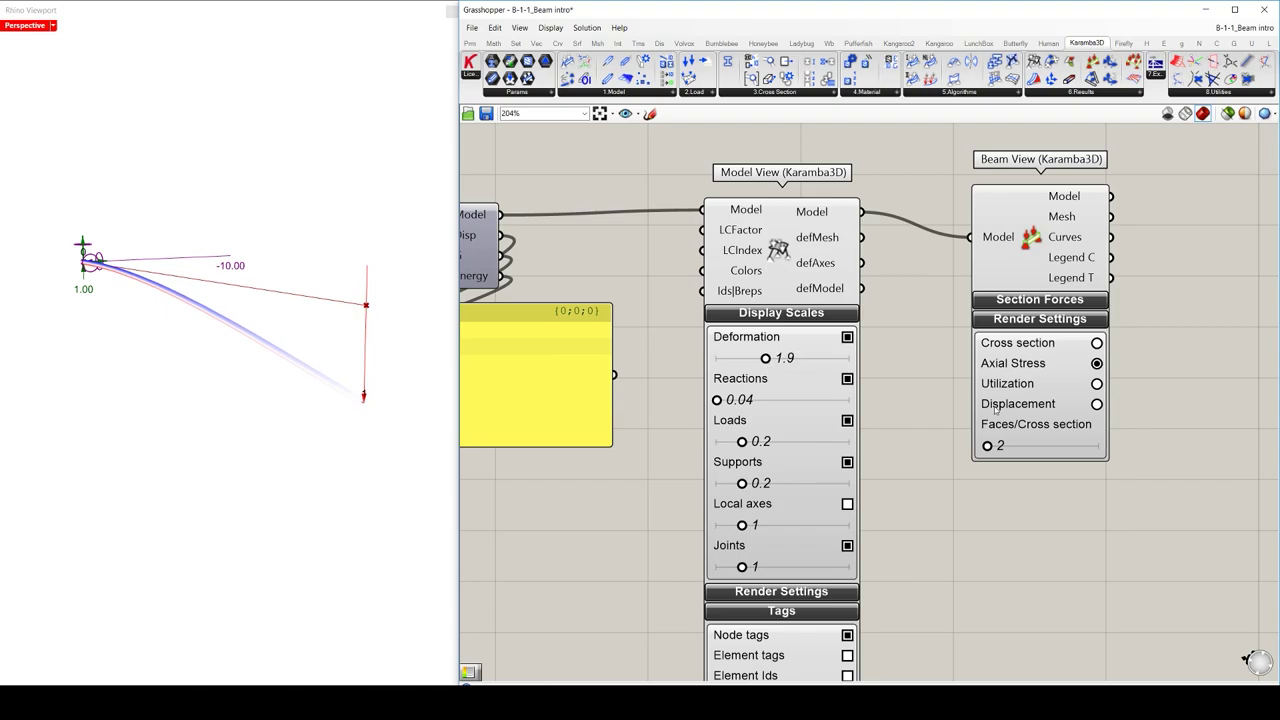
mouse_move(1172, 333)
right_down()
mouse_move(1135, 338)
mouse_move(1148, 340)
right_up()
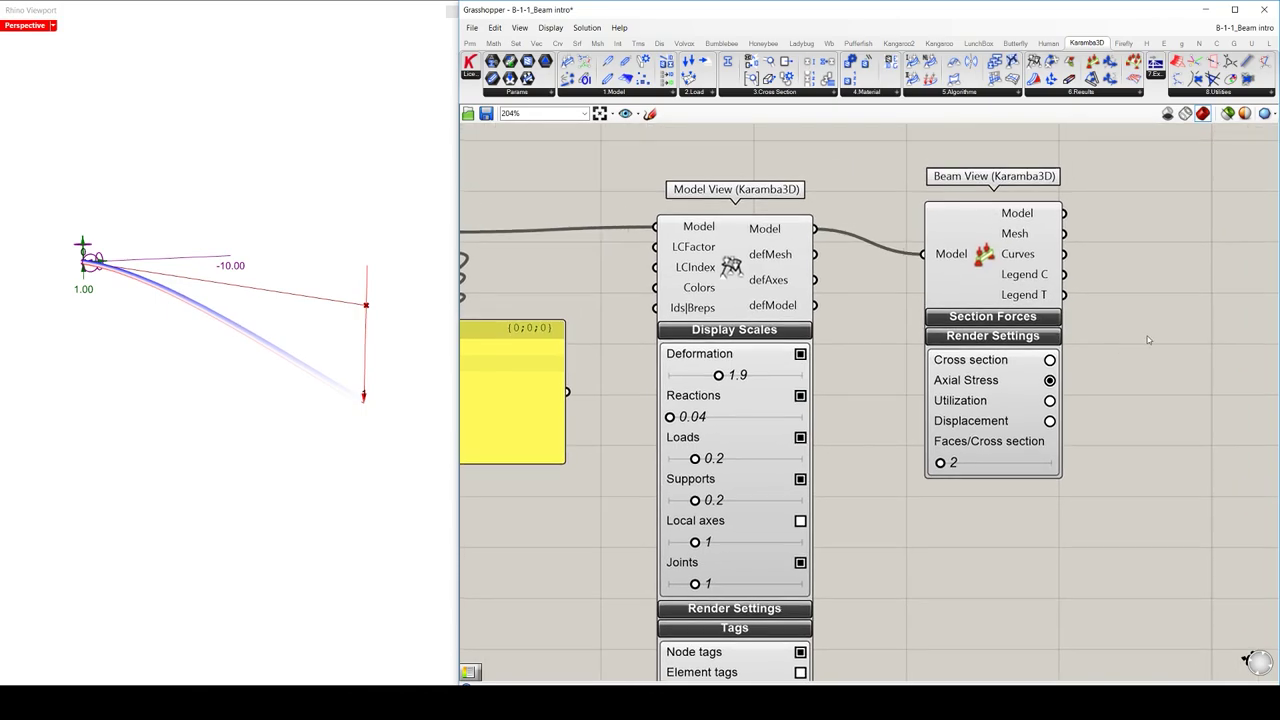
Step: Add a Legend fed by Beam View's Legend C and Legend T outputs, enlarged to show the full scale
double_click(1148, 339)
text(legend)
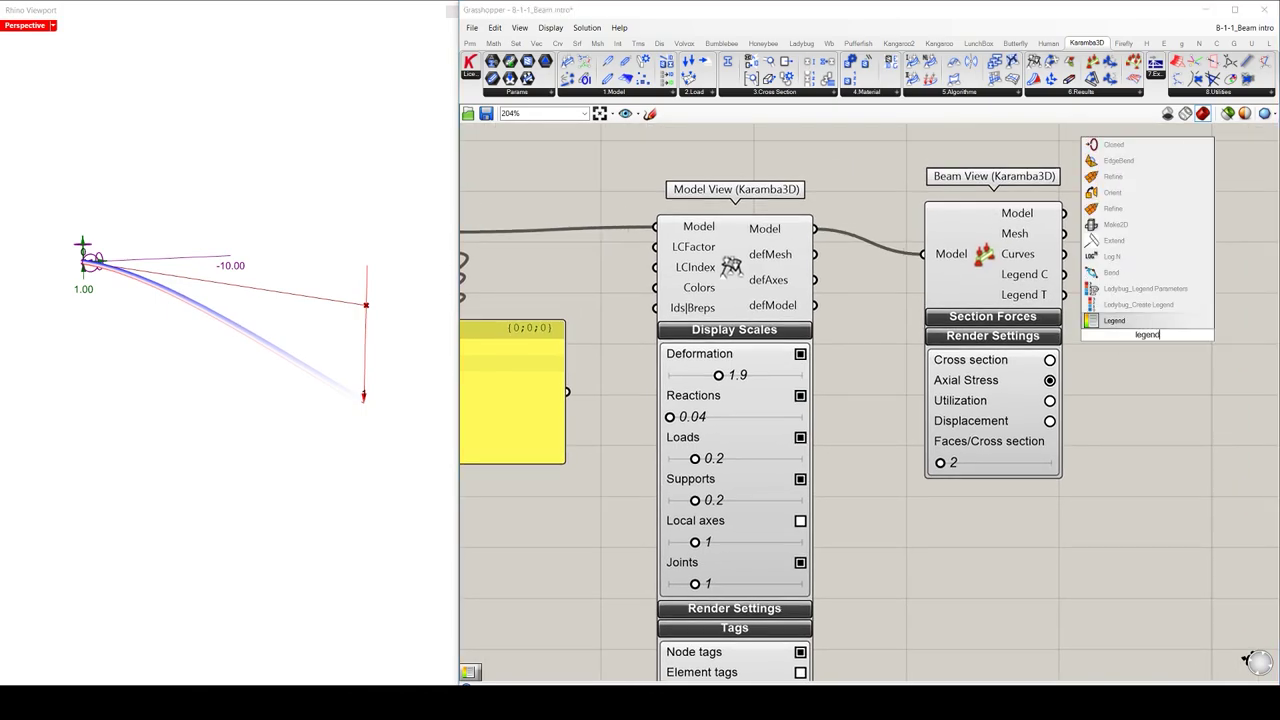
click(1138, 322)
drag(1063, 274, 1085, 336)
drag(1147, 384, 1156, 573)
right_drag(1218, 250, 1121, 233)
click(1172, 236)
drag(1172, 236, 1174, 235)
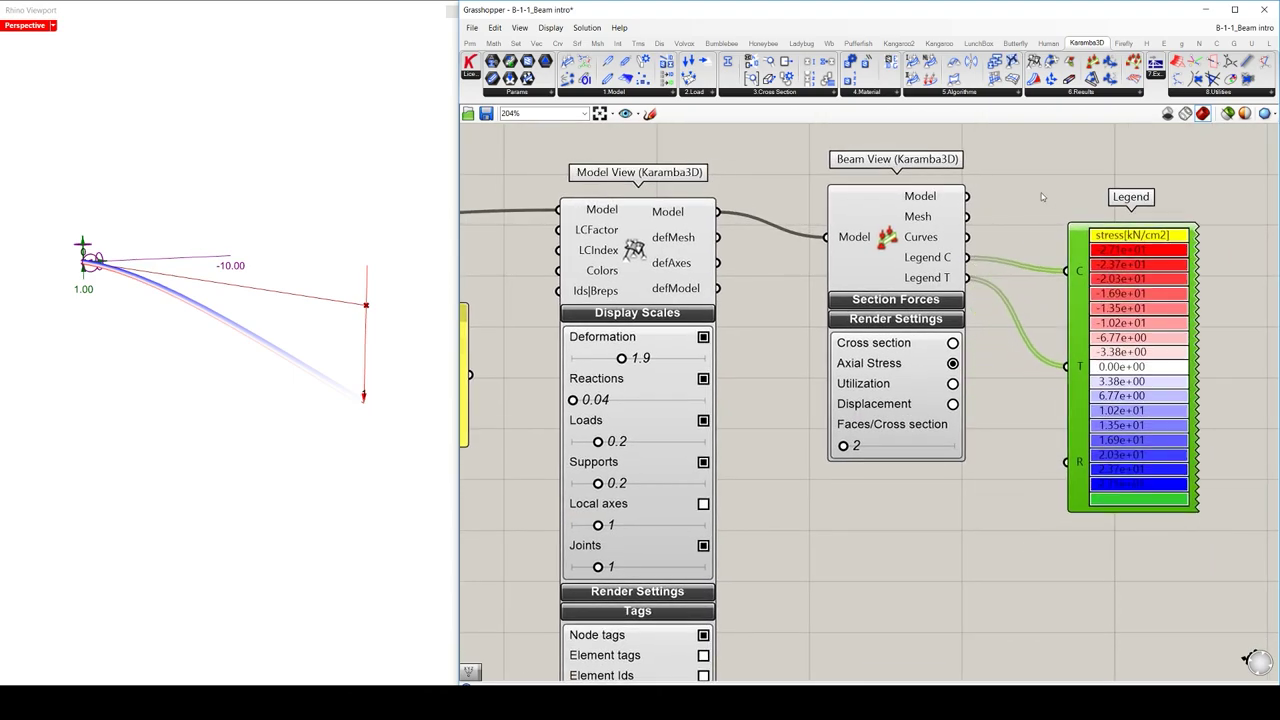
Step: Switch the beam colouring from Utilization to Displacement, ranging 0 to 7.52e+01 cm
click(952, 384)
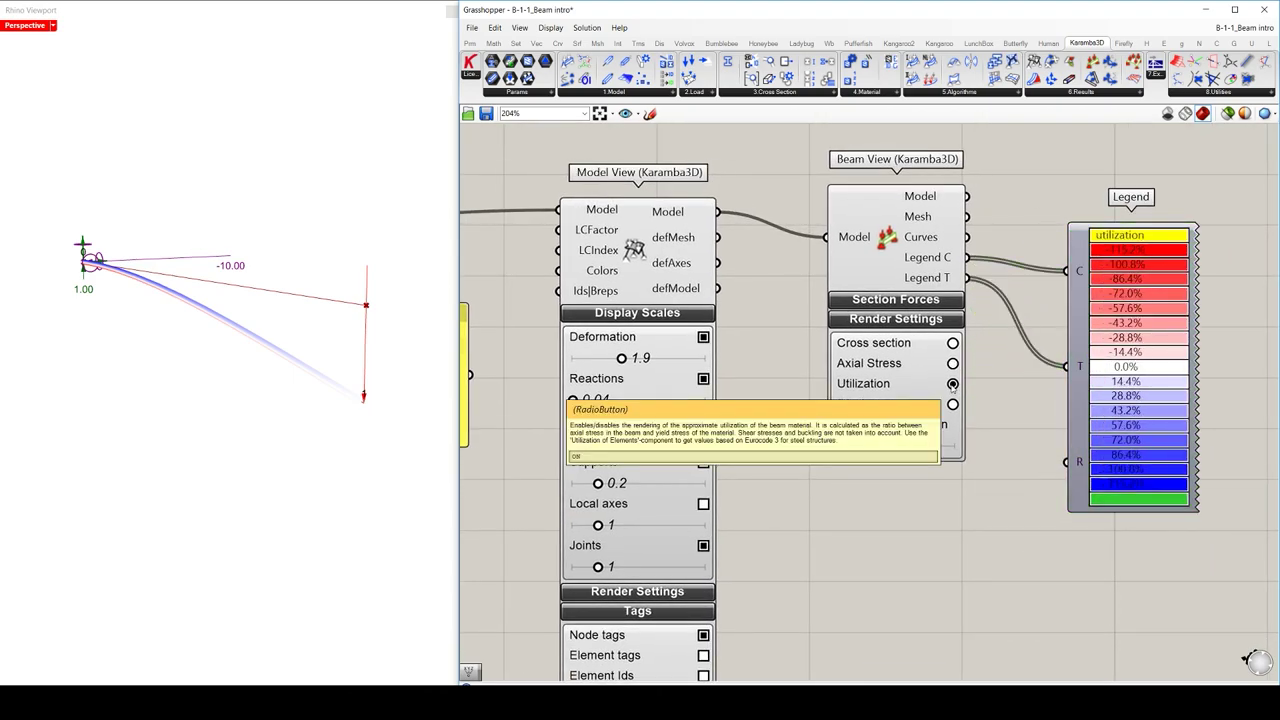
click(953, 404)
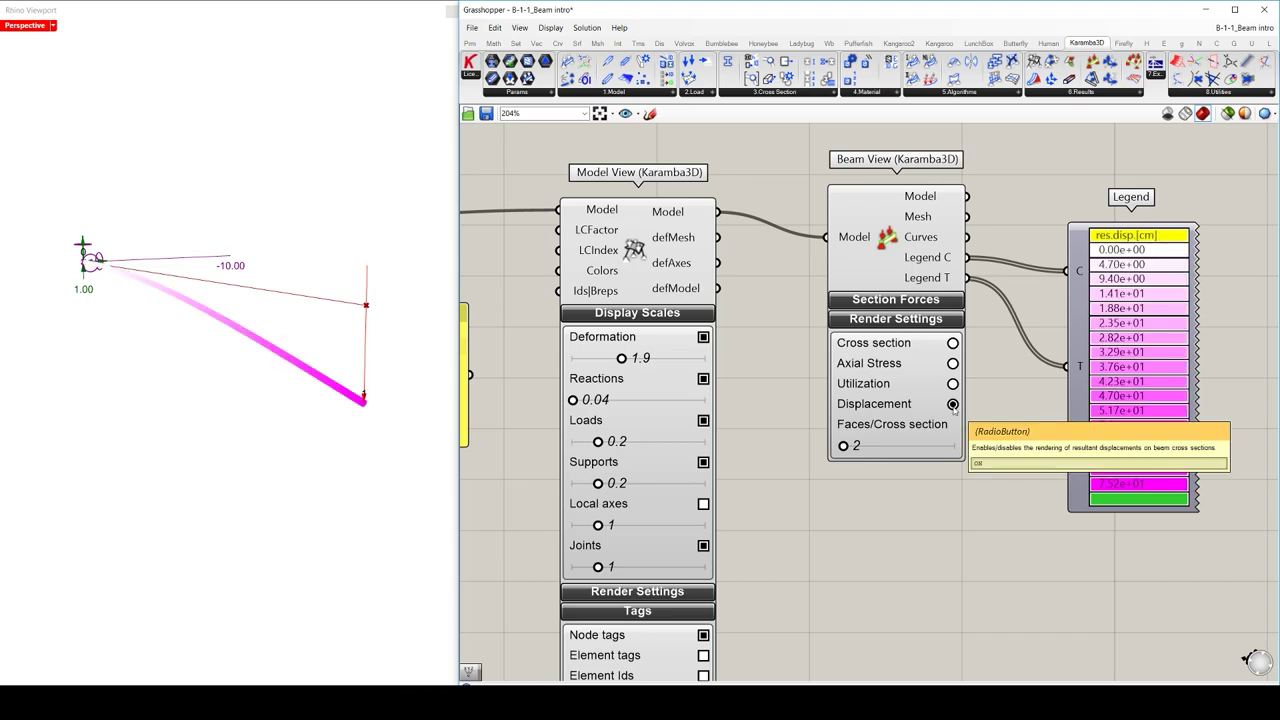
click(906, 300)
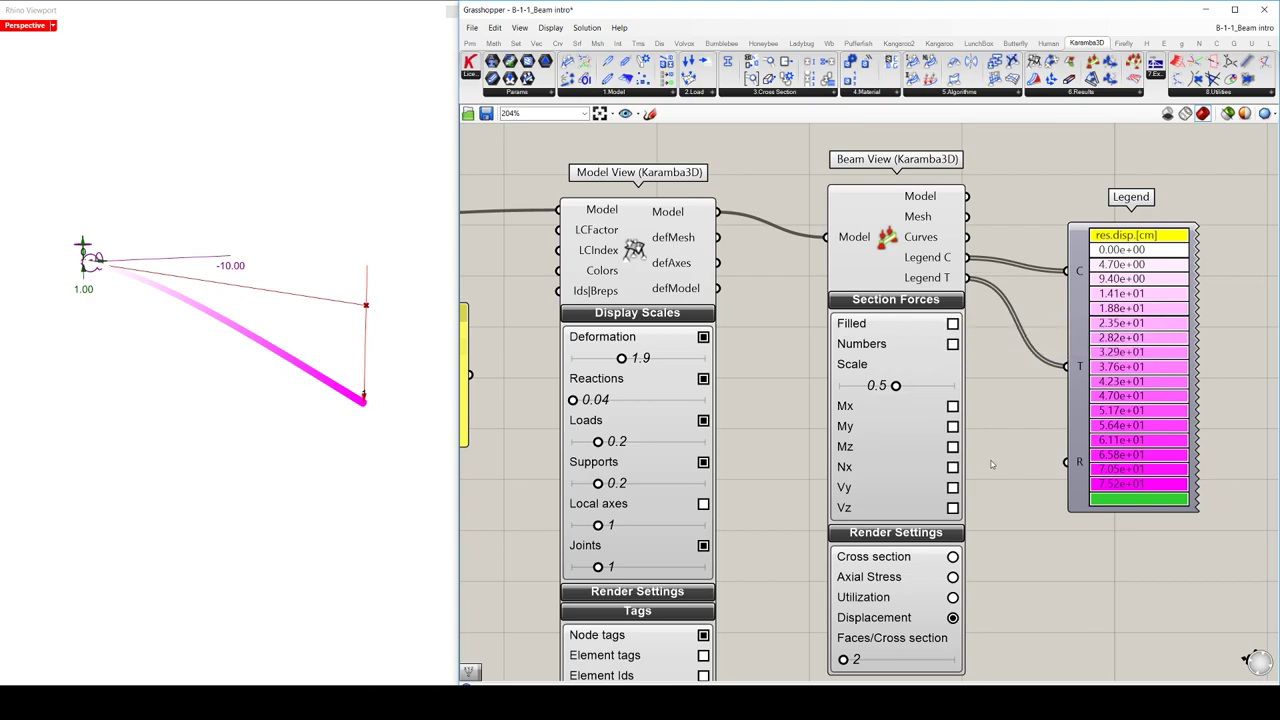
Step: Turn on My and Vz diagrams, filled with numeric labels, and set their scale to 0.37
click(953, 427)
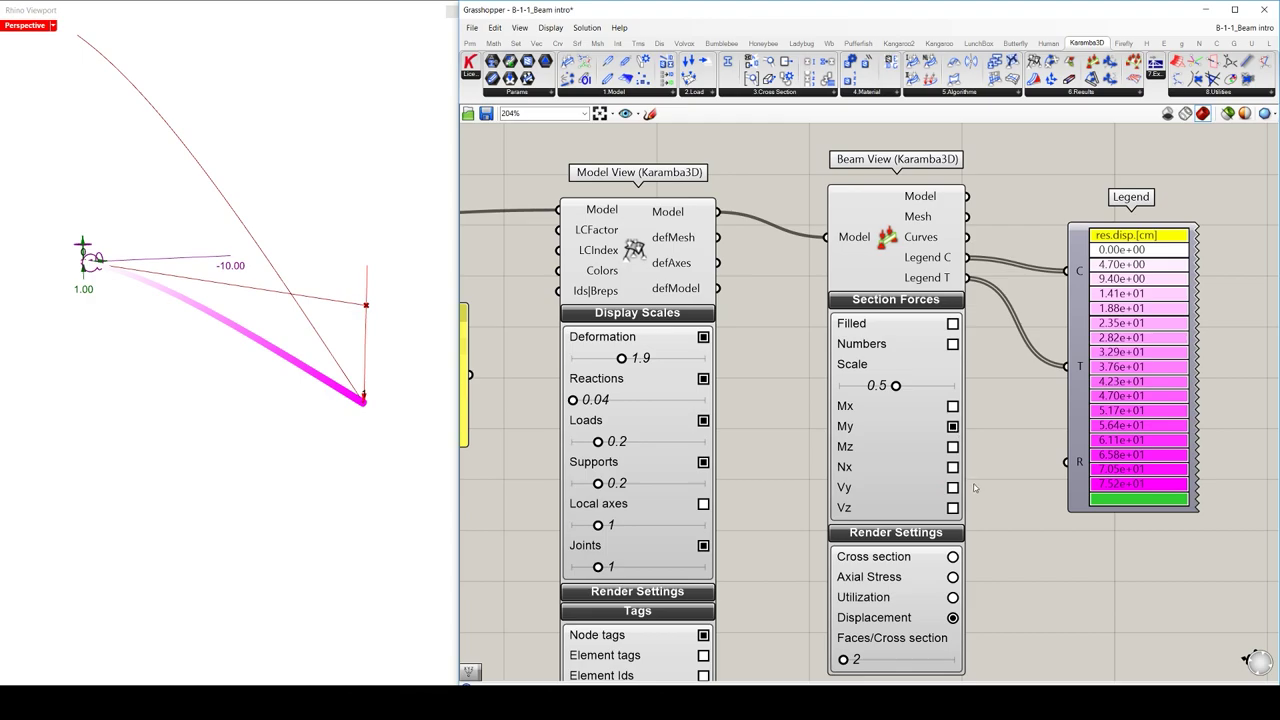
click(953, 508)
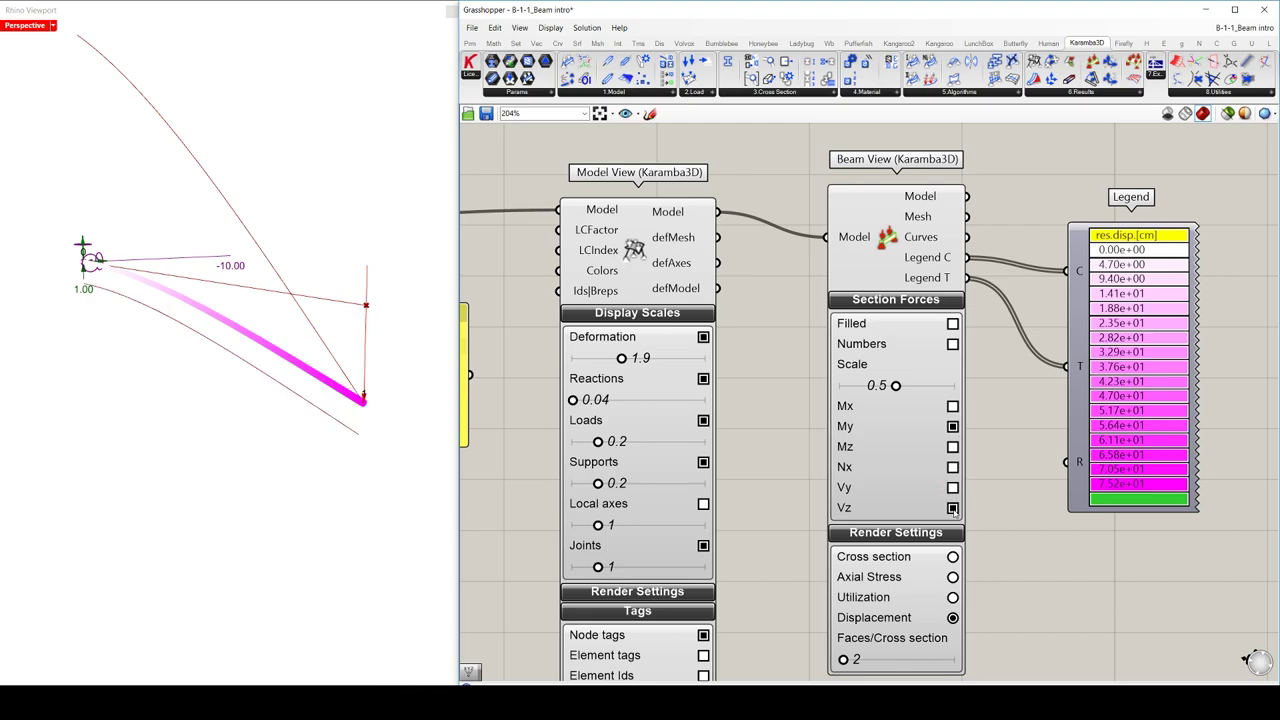
click(953, 324)
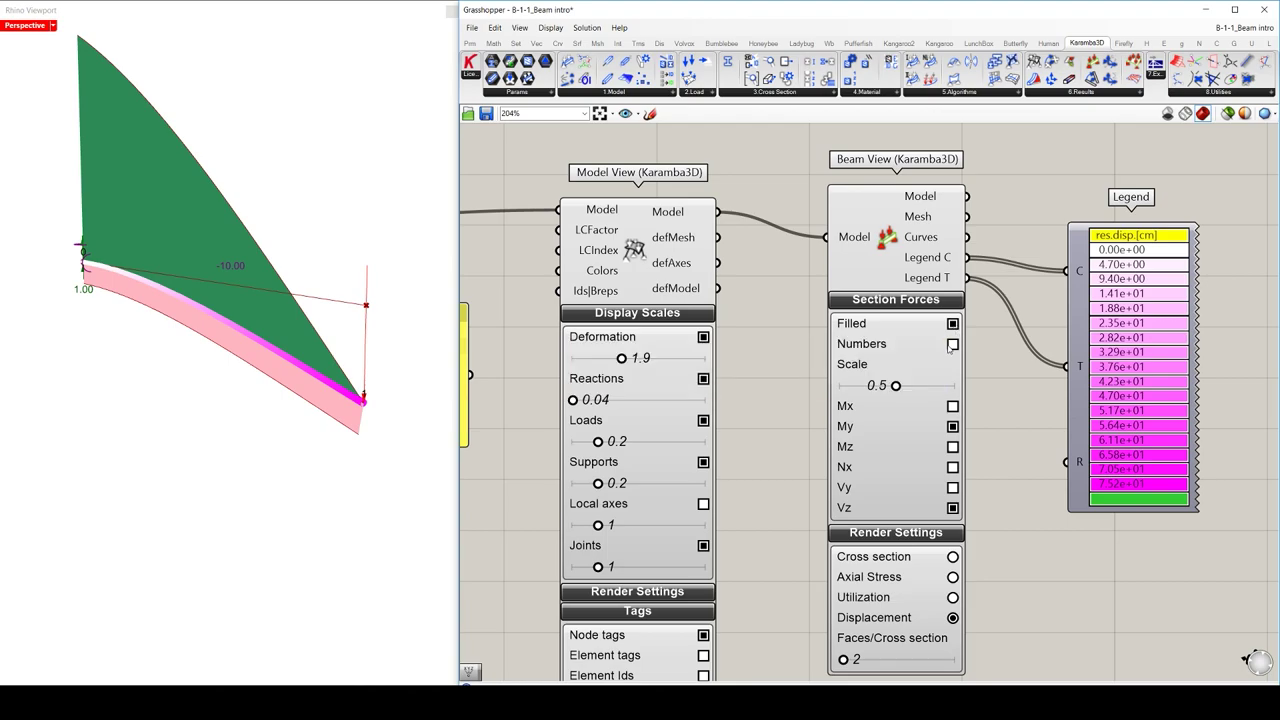
click(953, 344)
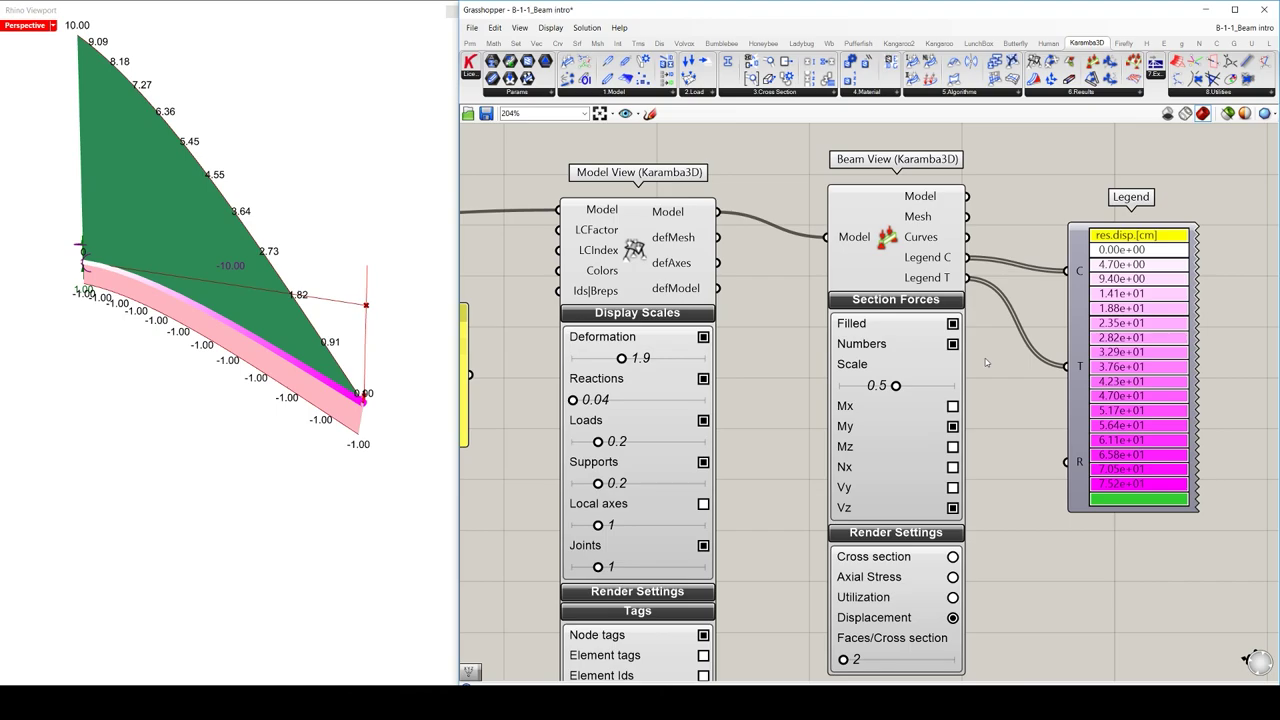
mouse_move(360, 344)
right_down()
mouse_move(324, 337)
mouse_move(349, 344)
right_up()
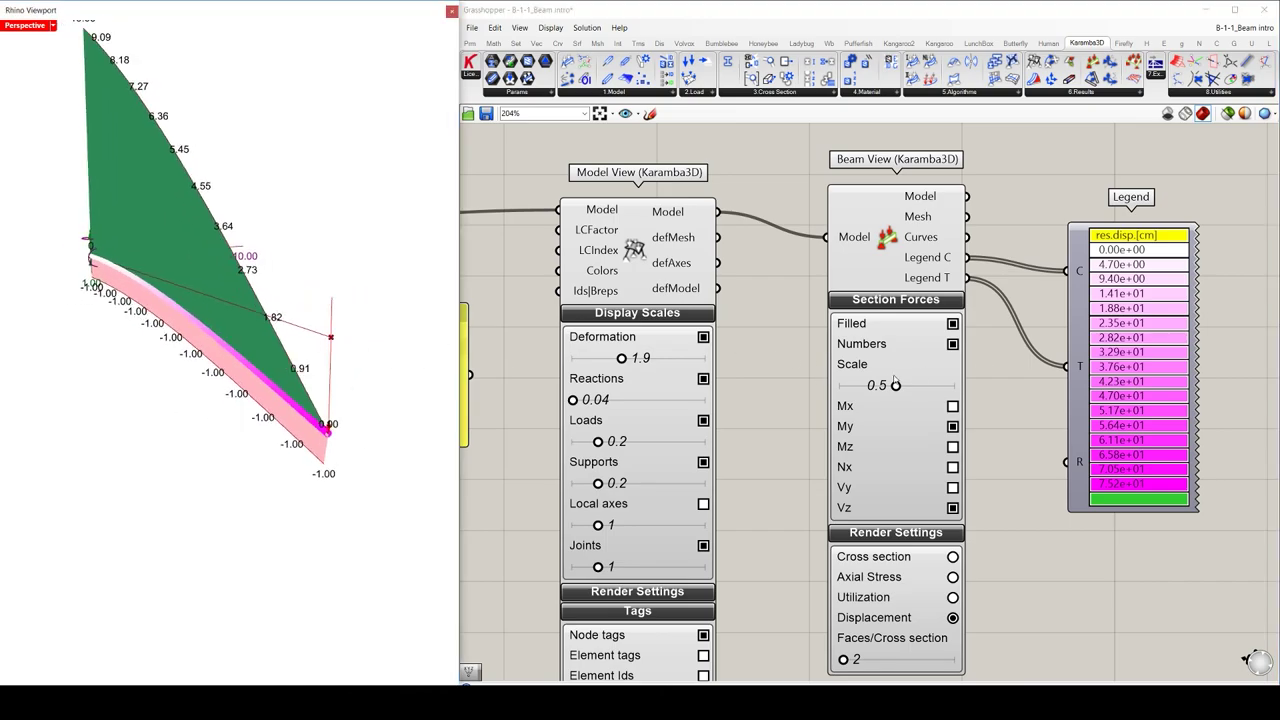
mouse_move(894, 380)
mouse_down()
mouse_move(940, 385)
mouse_move(871, 390)
mouse_move(883, 396)
mouse_up()
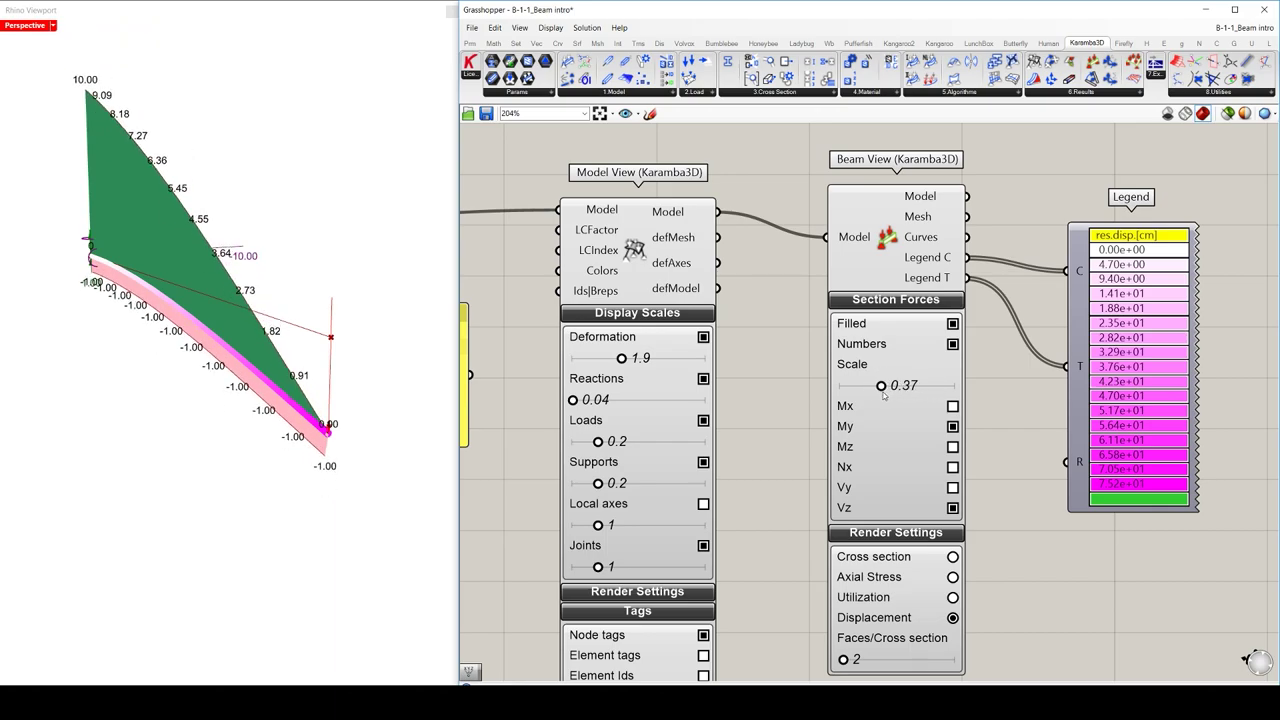